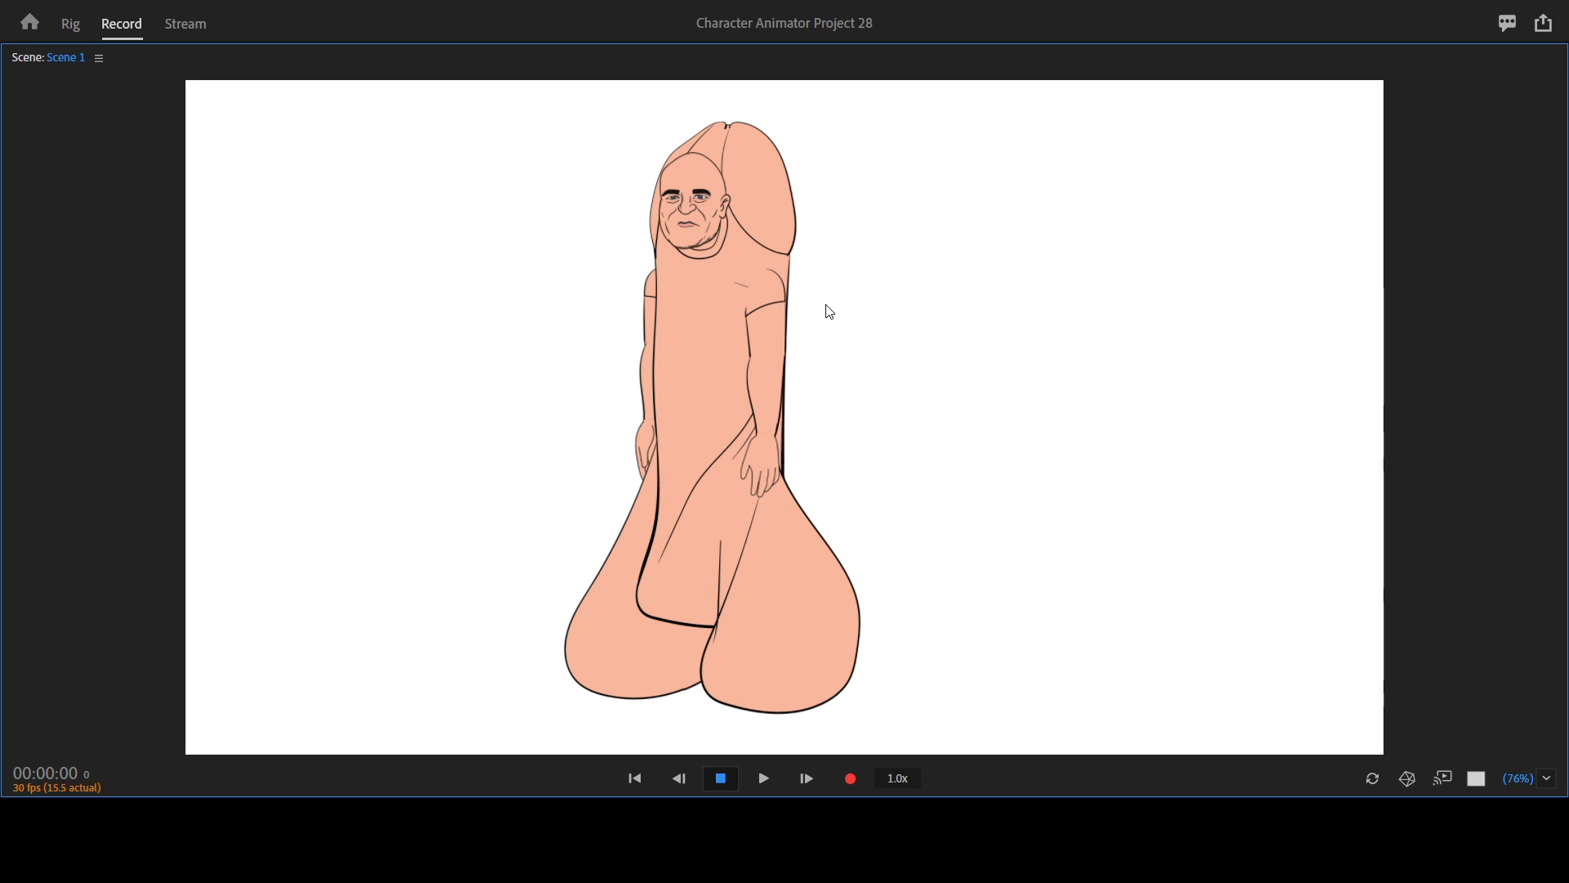
Test the two-arm raised pose trigger on the Uncle Jason Costume puppet in the enlarged scene view.
key("grave")
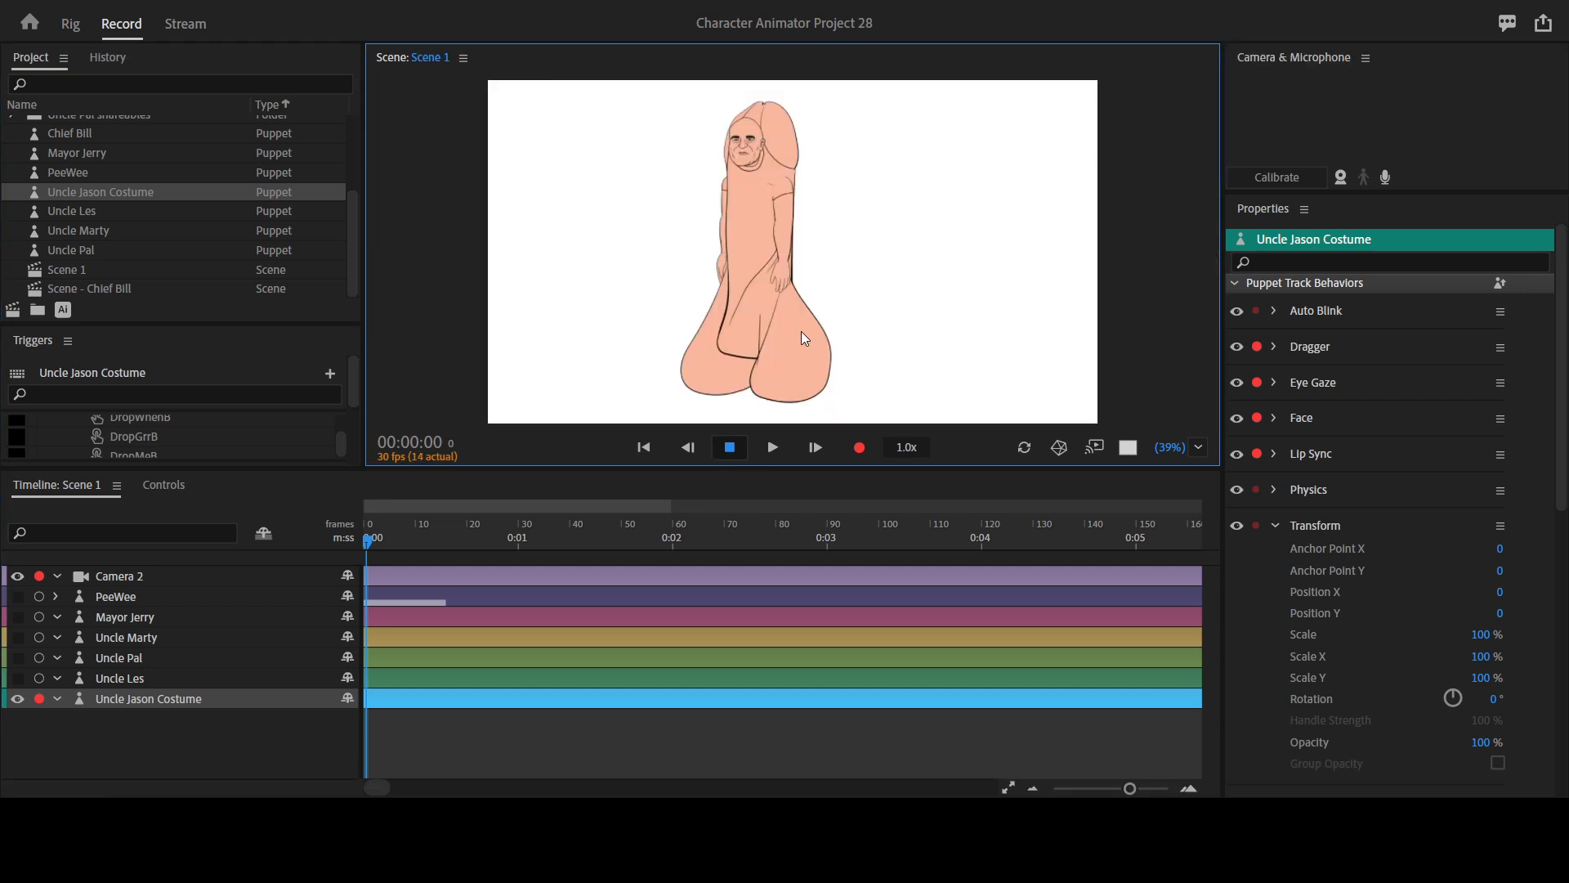
key("grave")
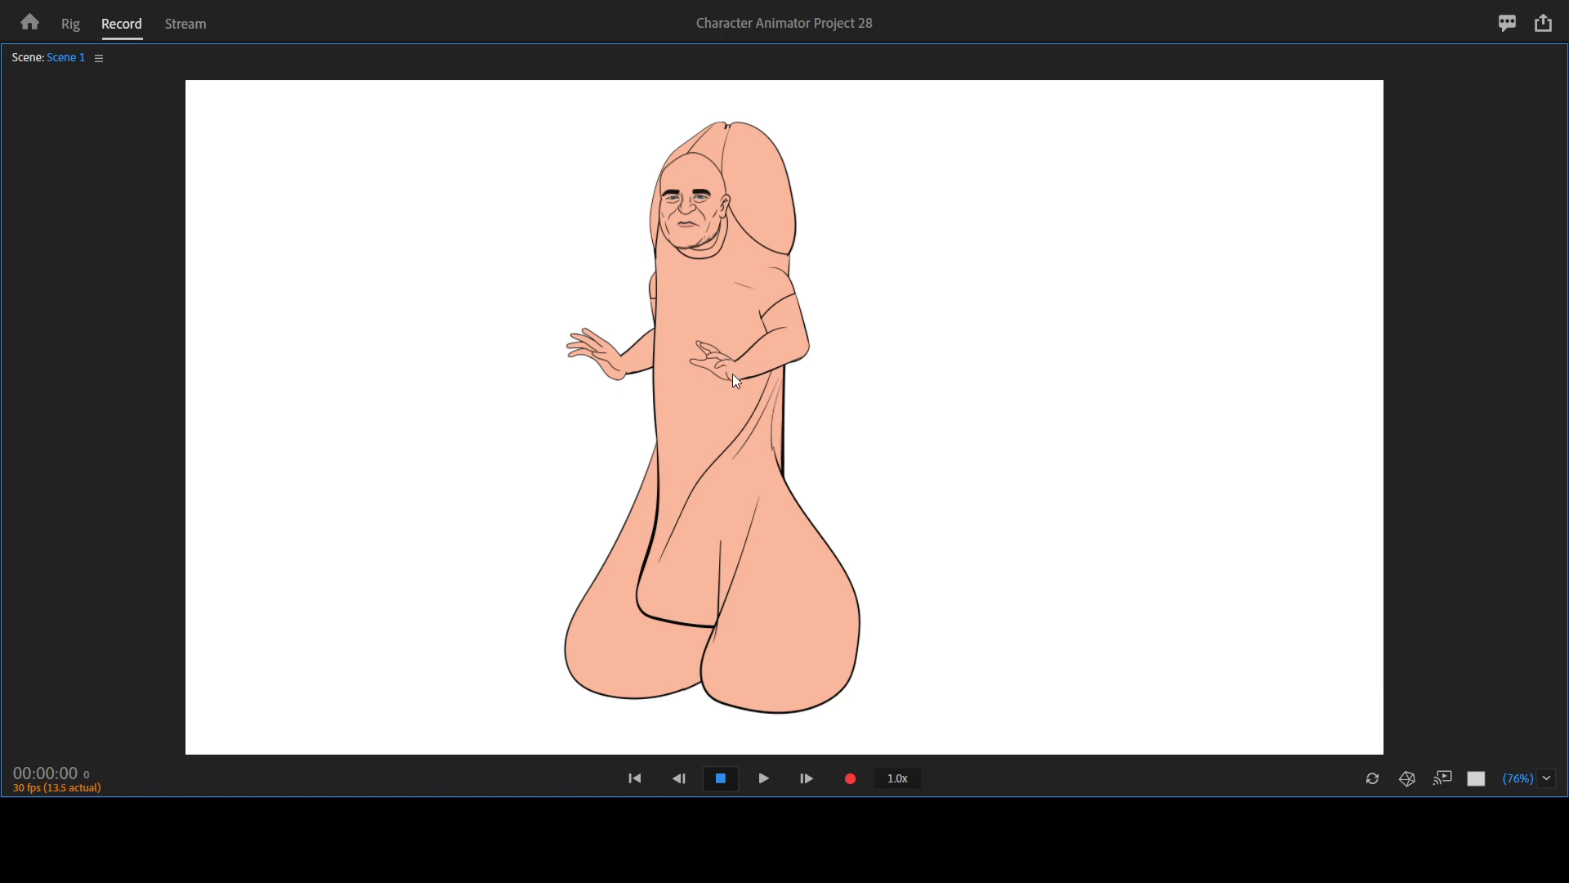
key("1")
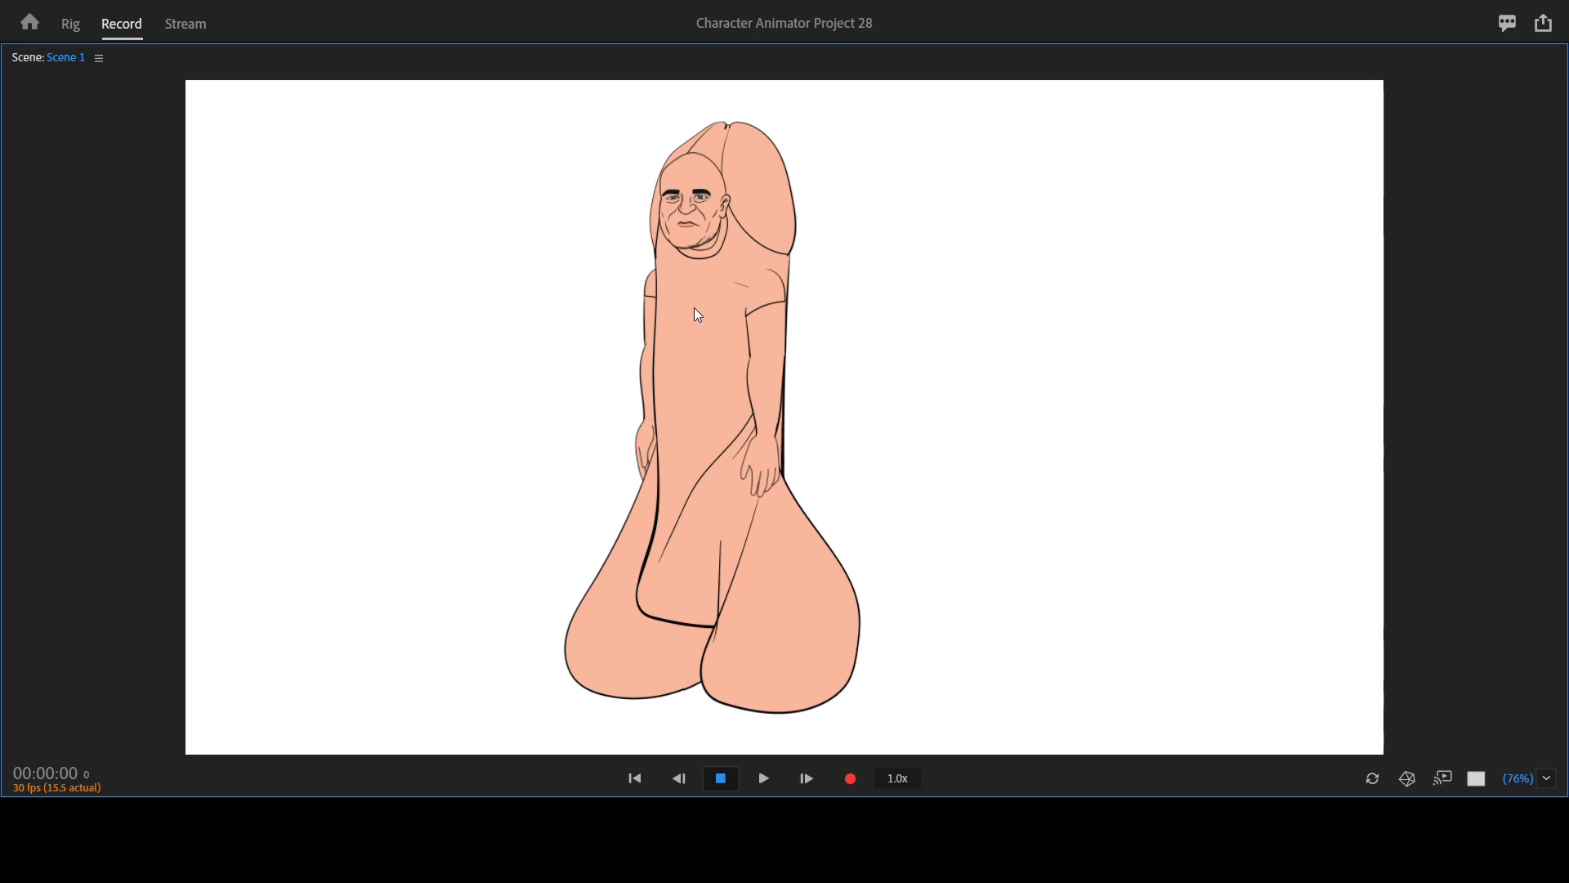
left_click_drag(774, 442, 725, 305)
key("1")
left_click(1475, 480)
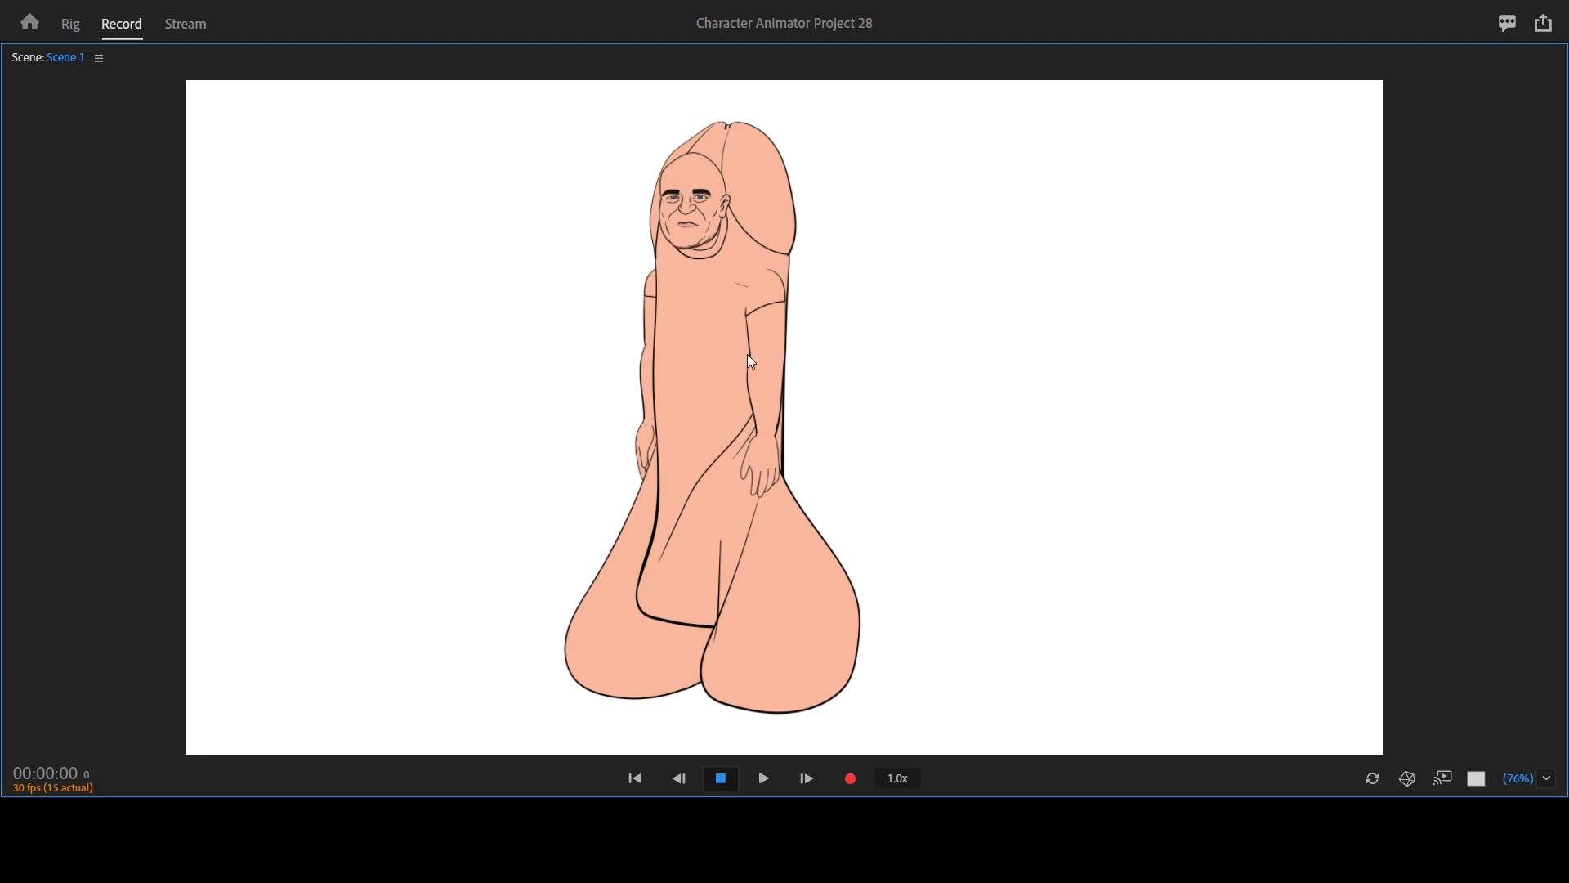
key("1")
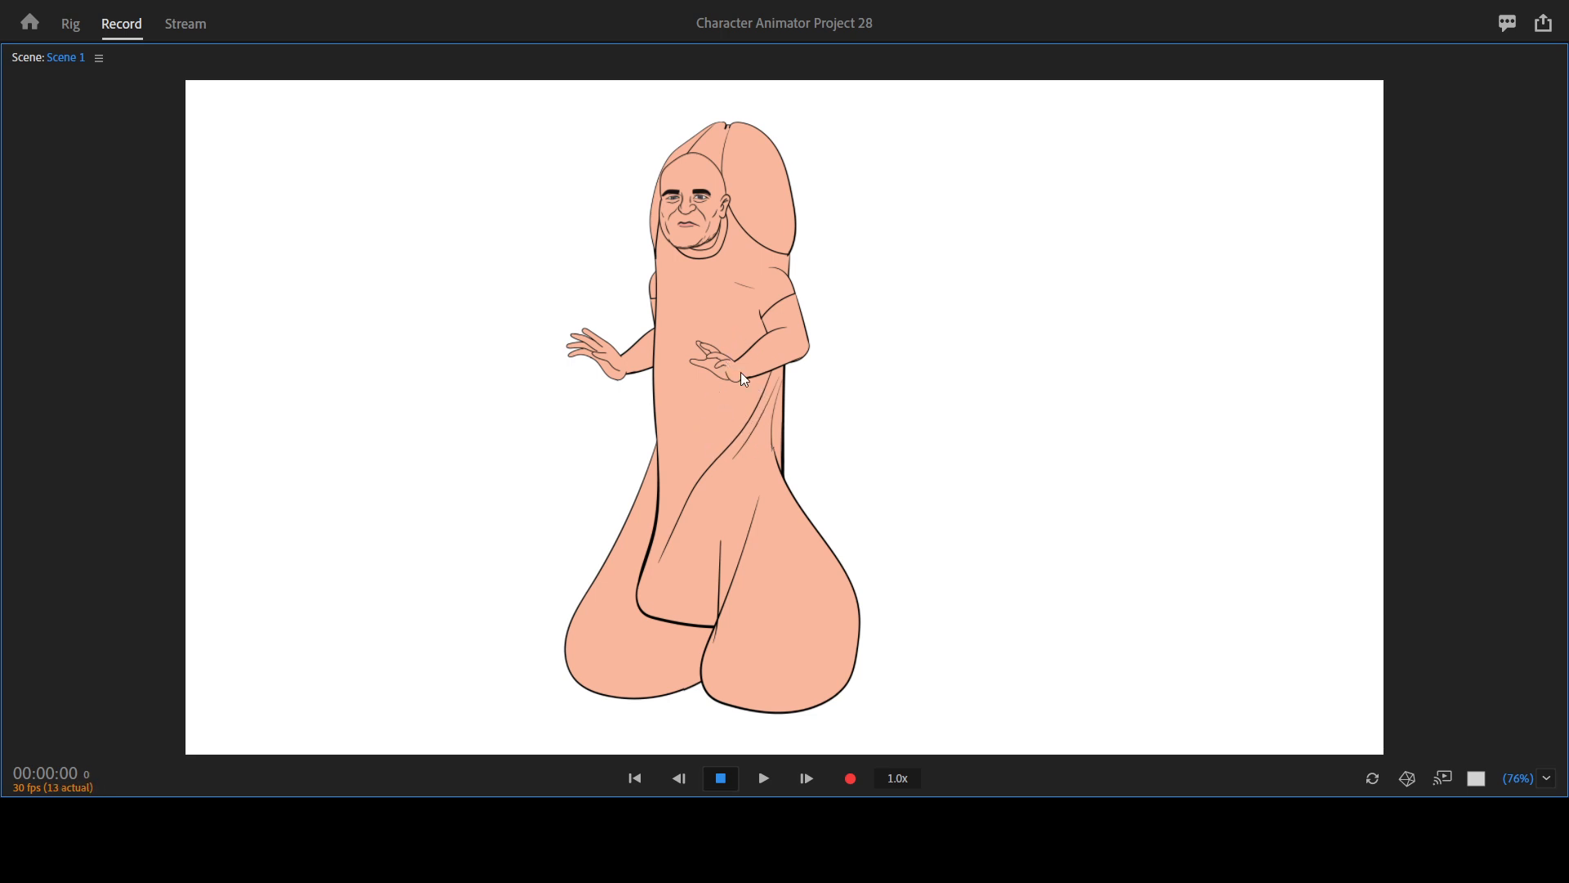
Browse the arm pose triggers in the puppet's performance controls and return to the Scene 1 timeline.
key("grave")
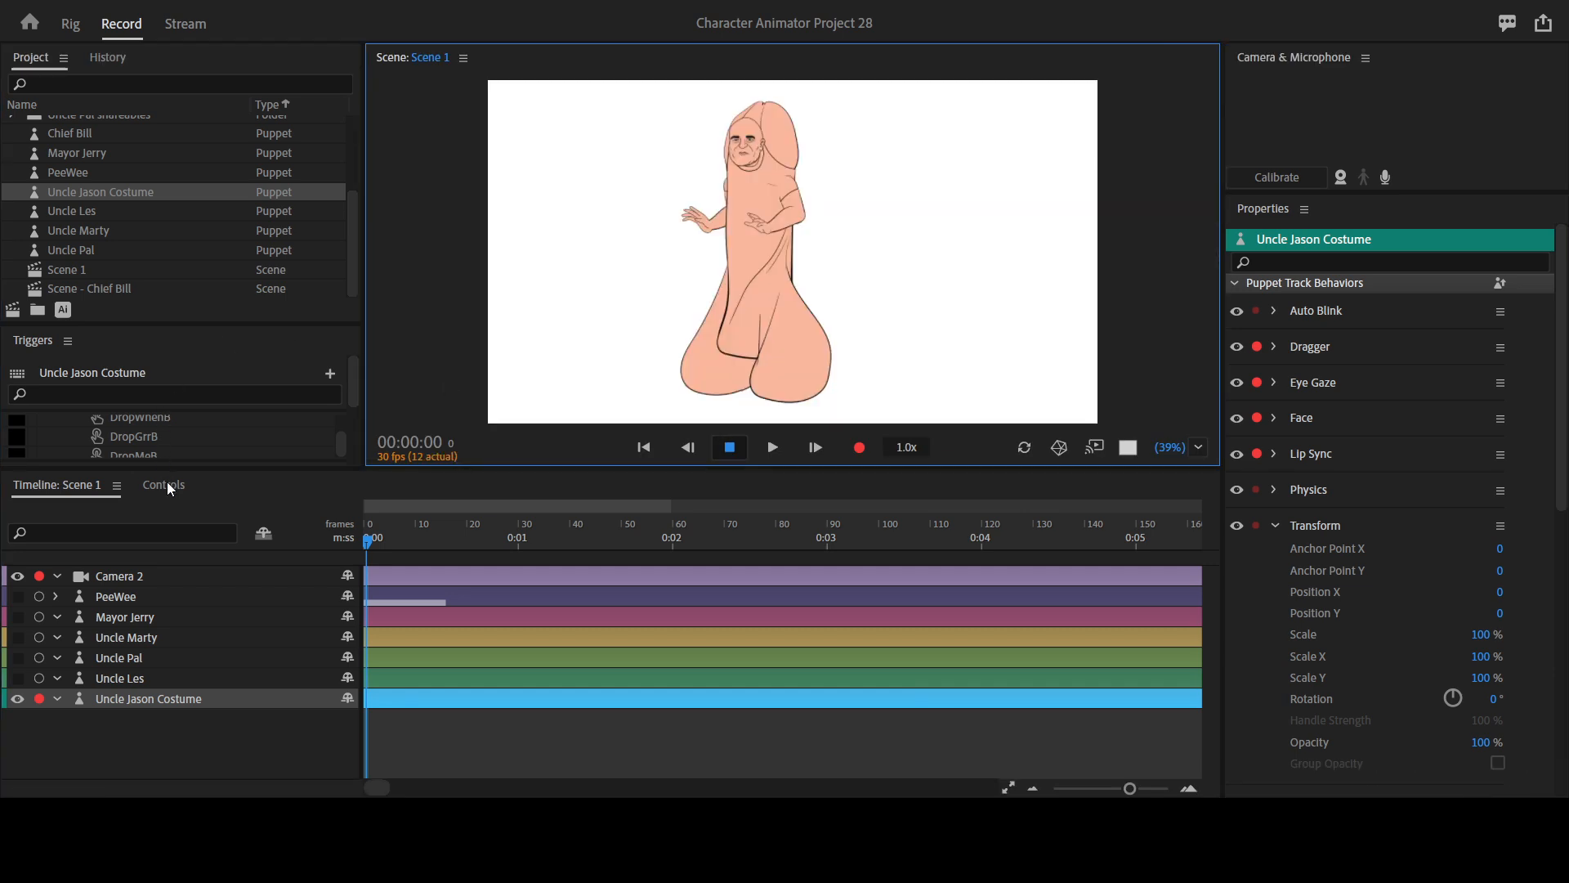
left_click(165, 486)
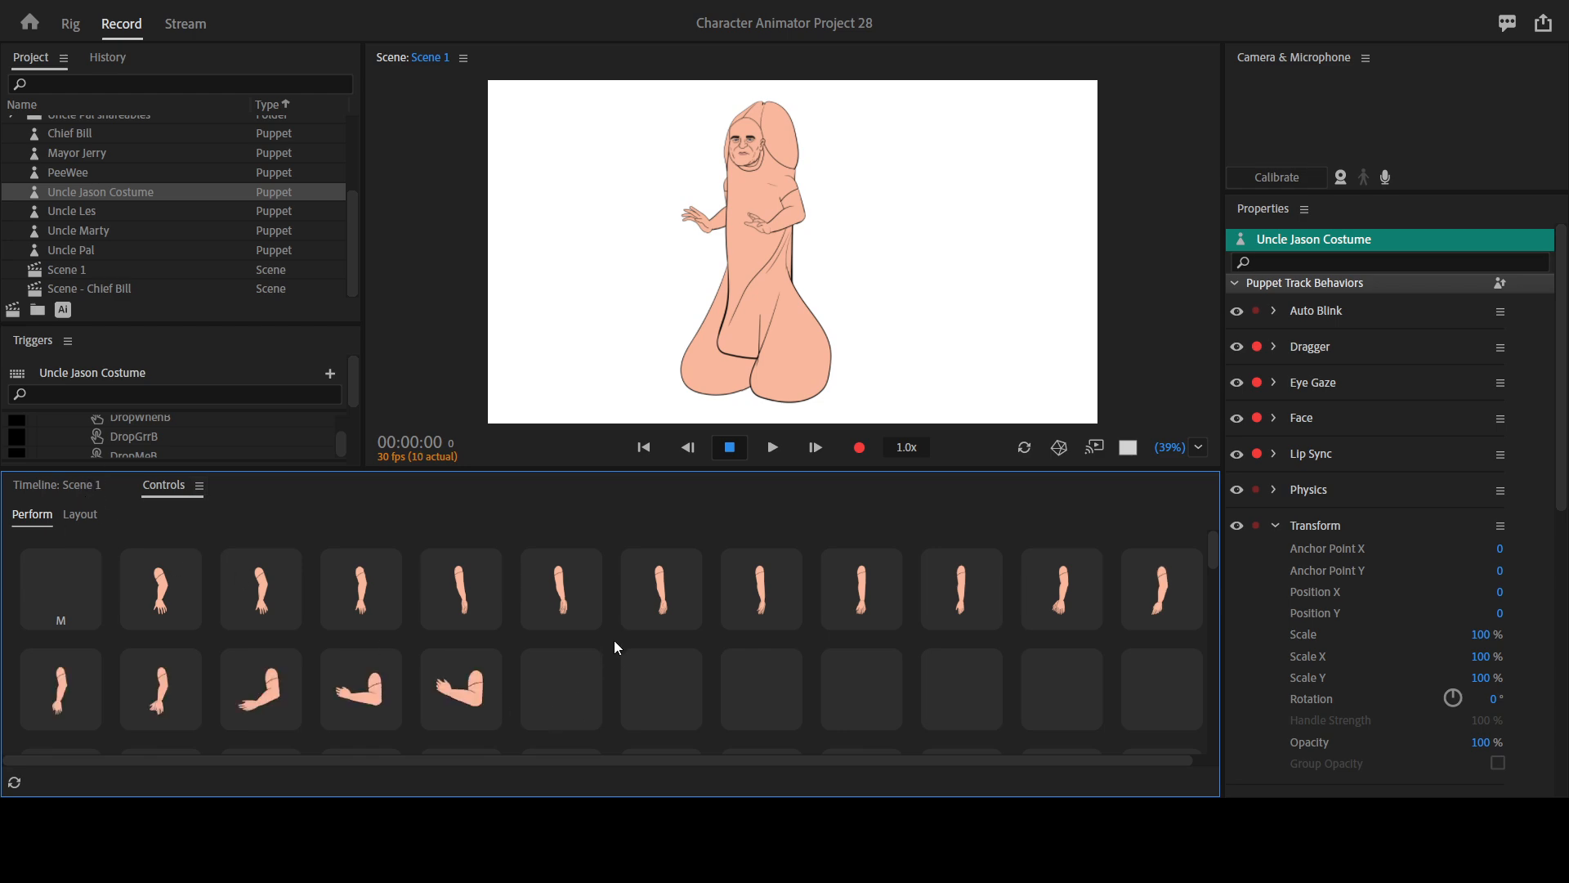
scroll(613, 639, "down", 2)
scroll(328, 573, "up", 2)
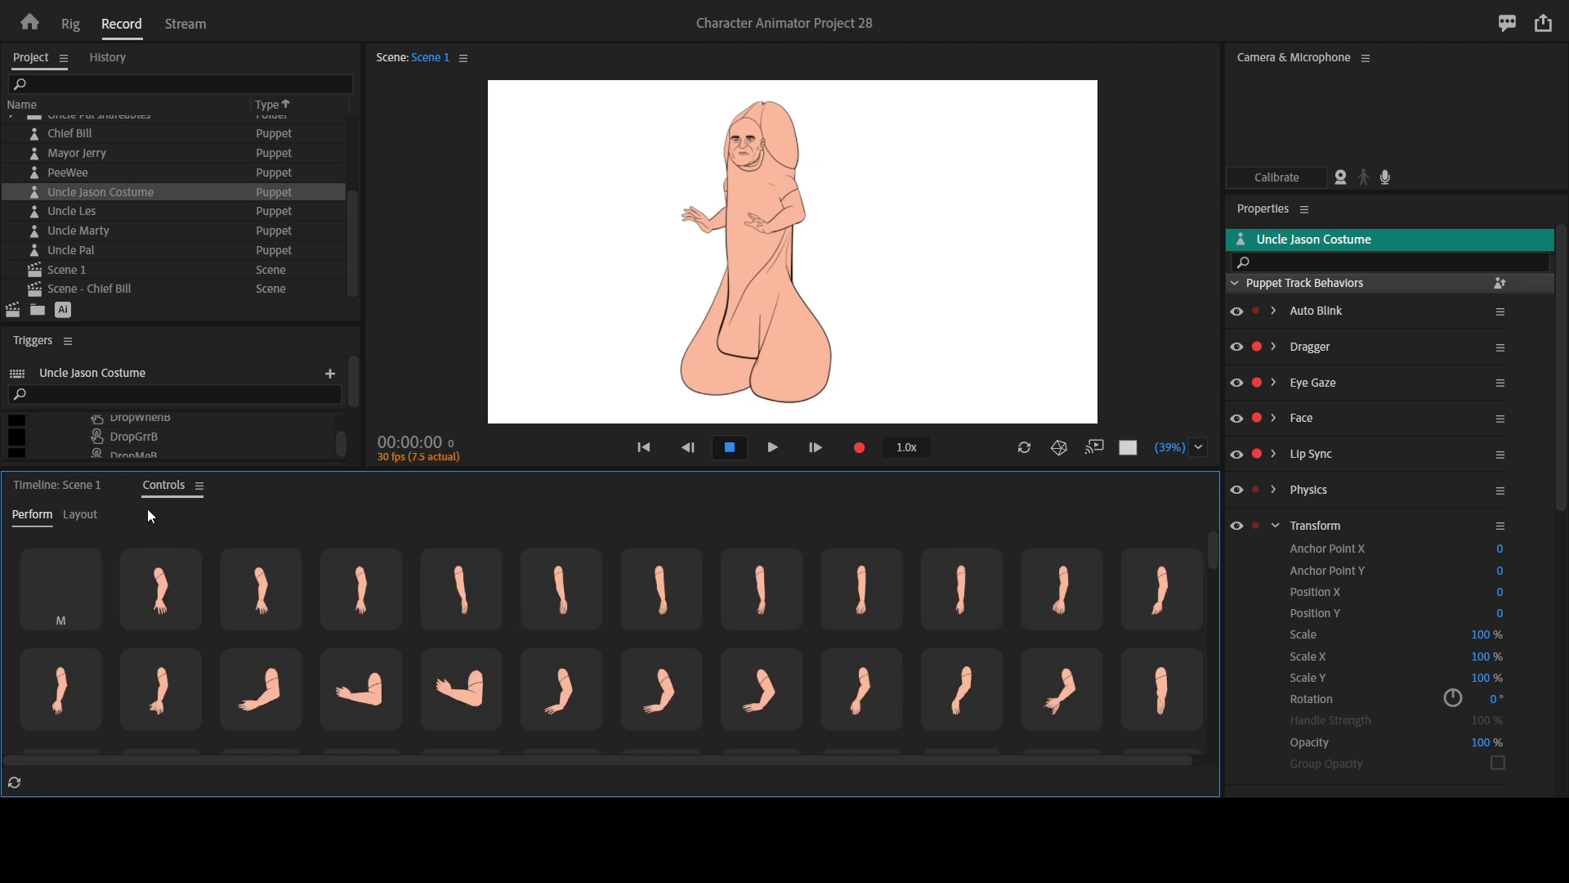
left_click(96, 484)
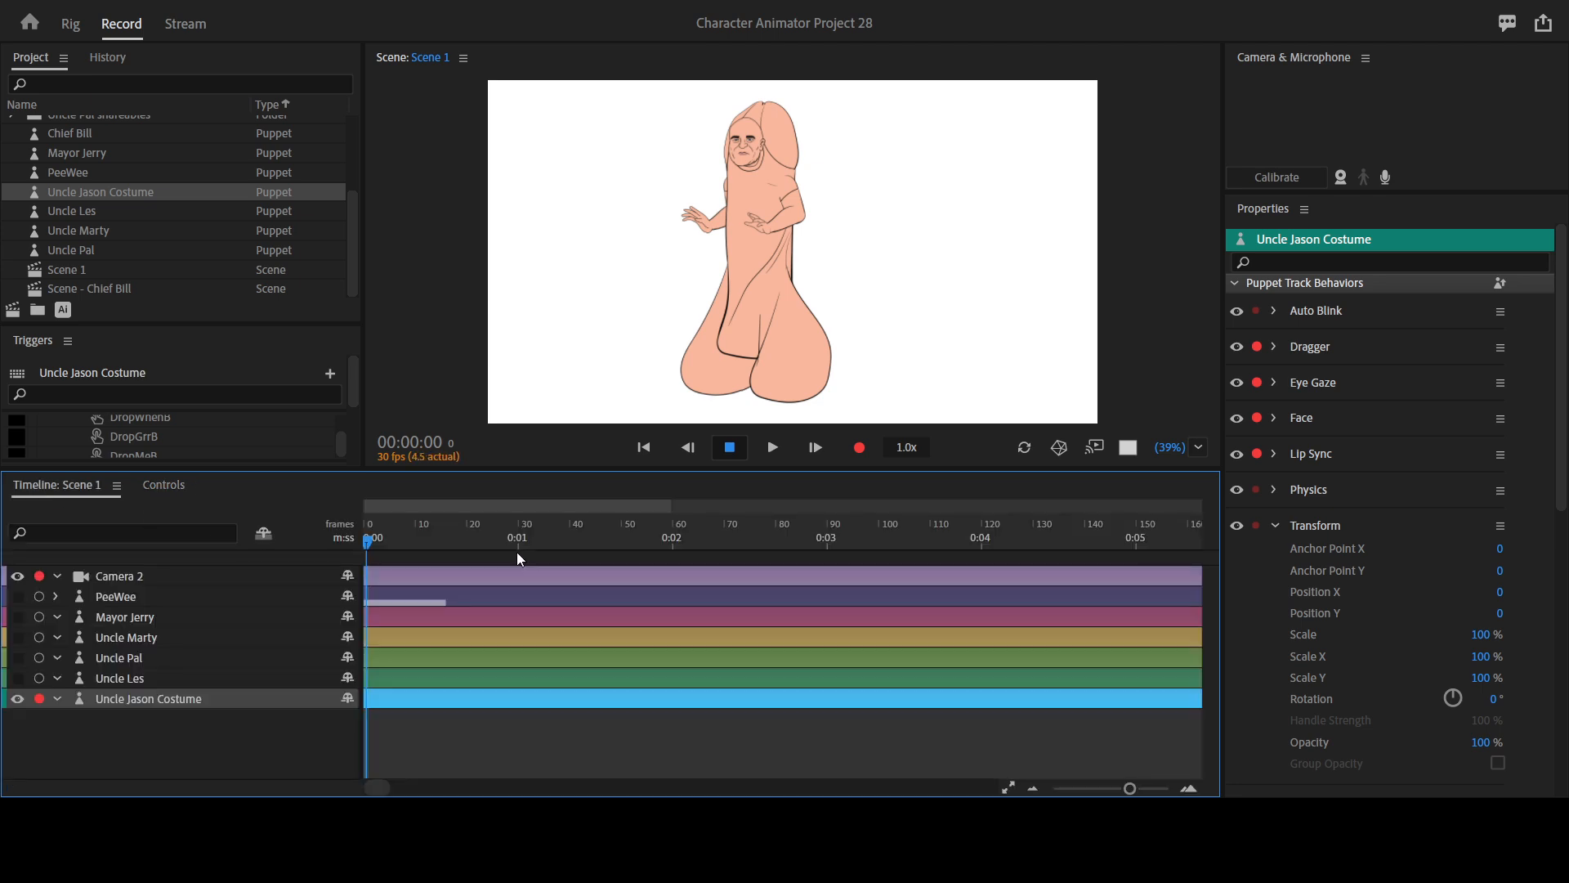
Record a short take from frame 17 with the Stay and StayB arm triggers and dragged body handles.
key("grave")
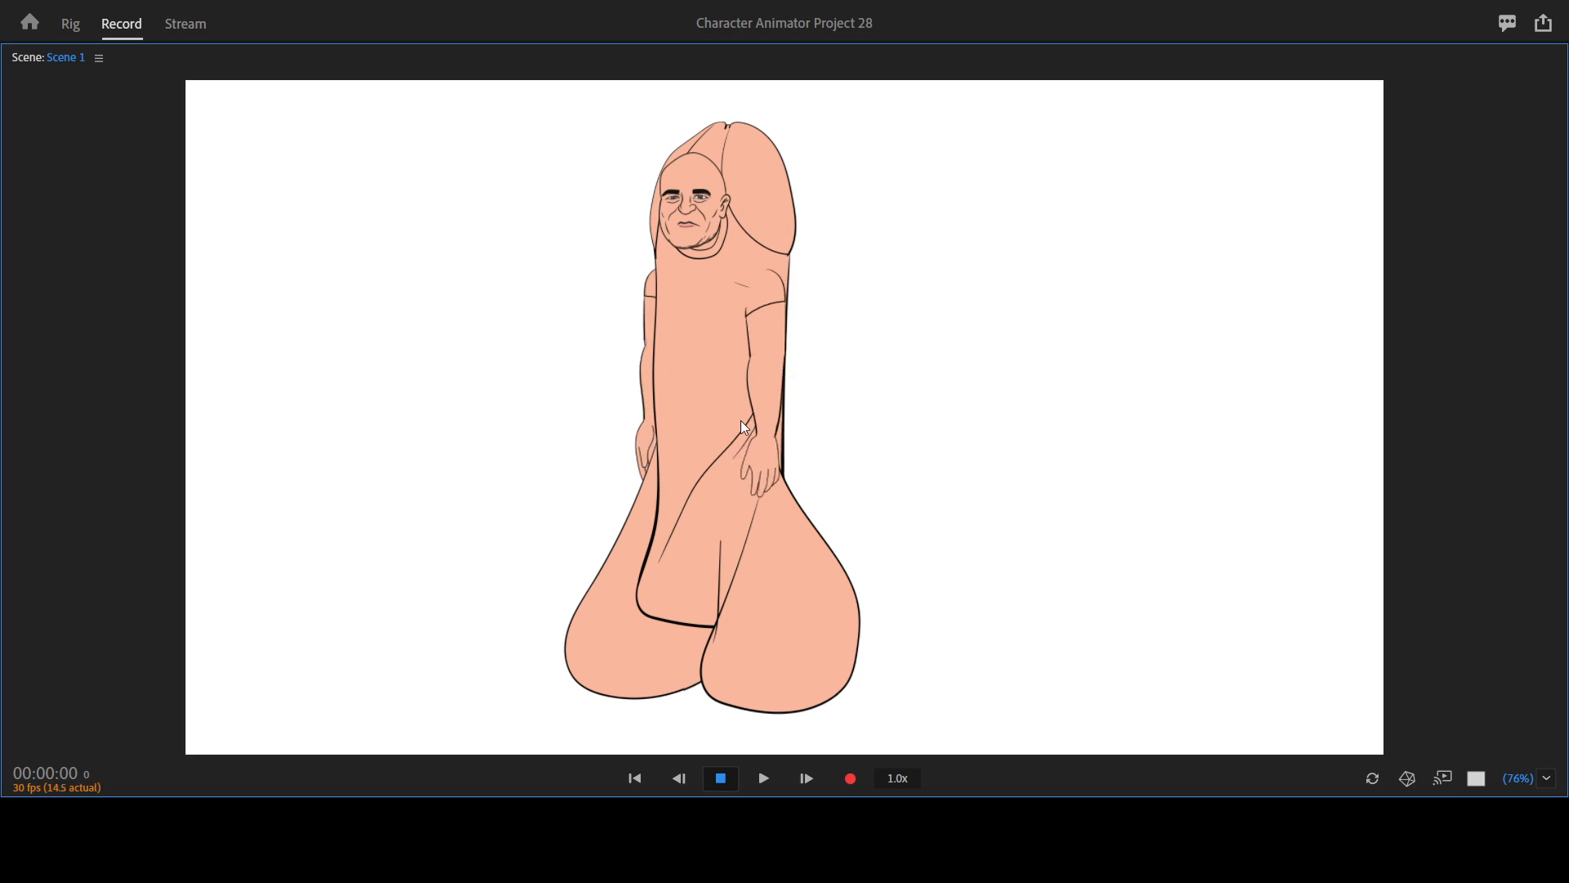
key("1")
key("grave")
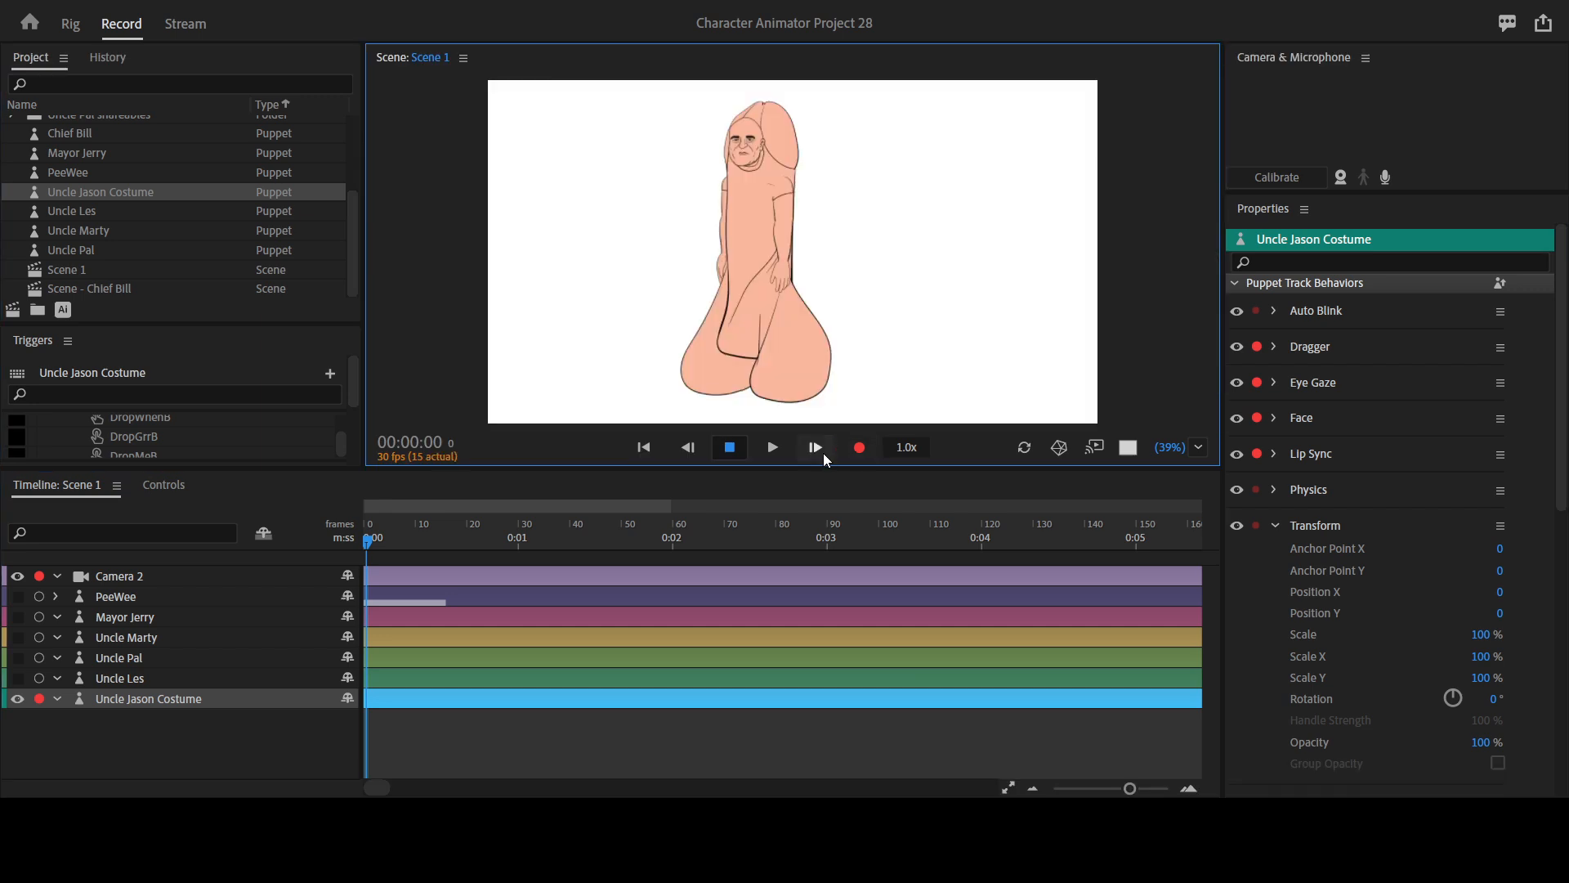
left_click(455, 531)
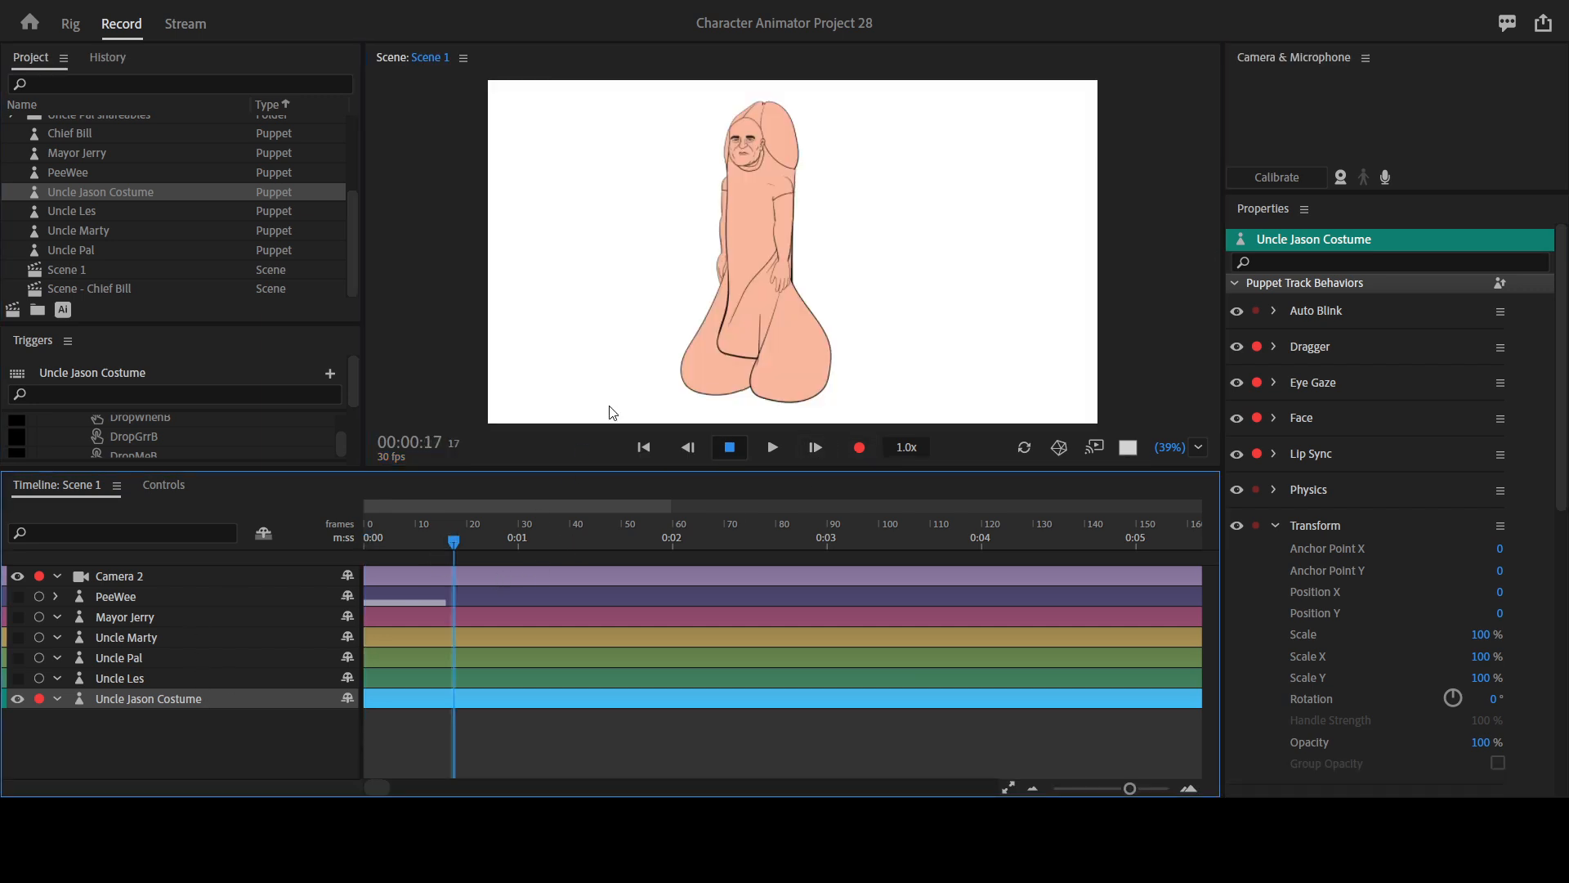
key("grave")
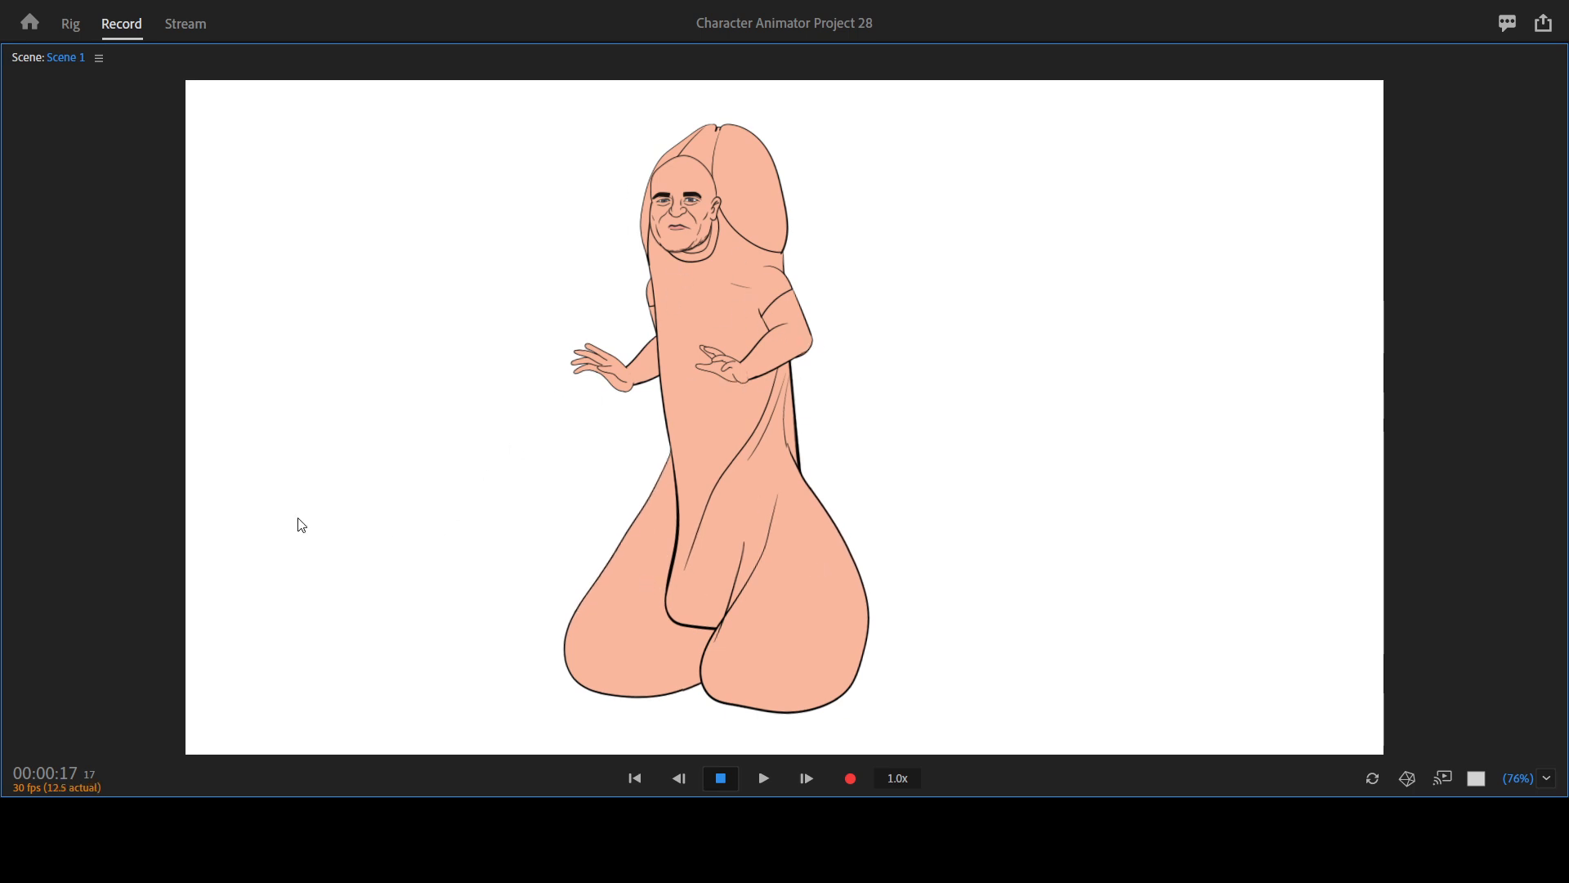
key("grave")
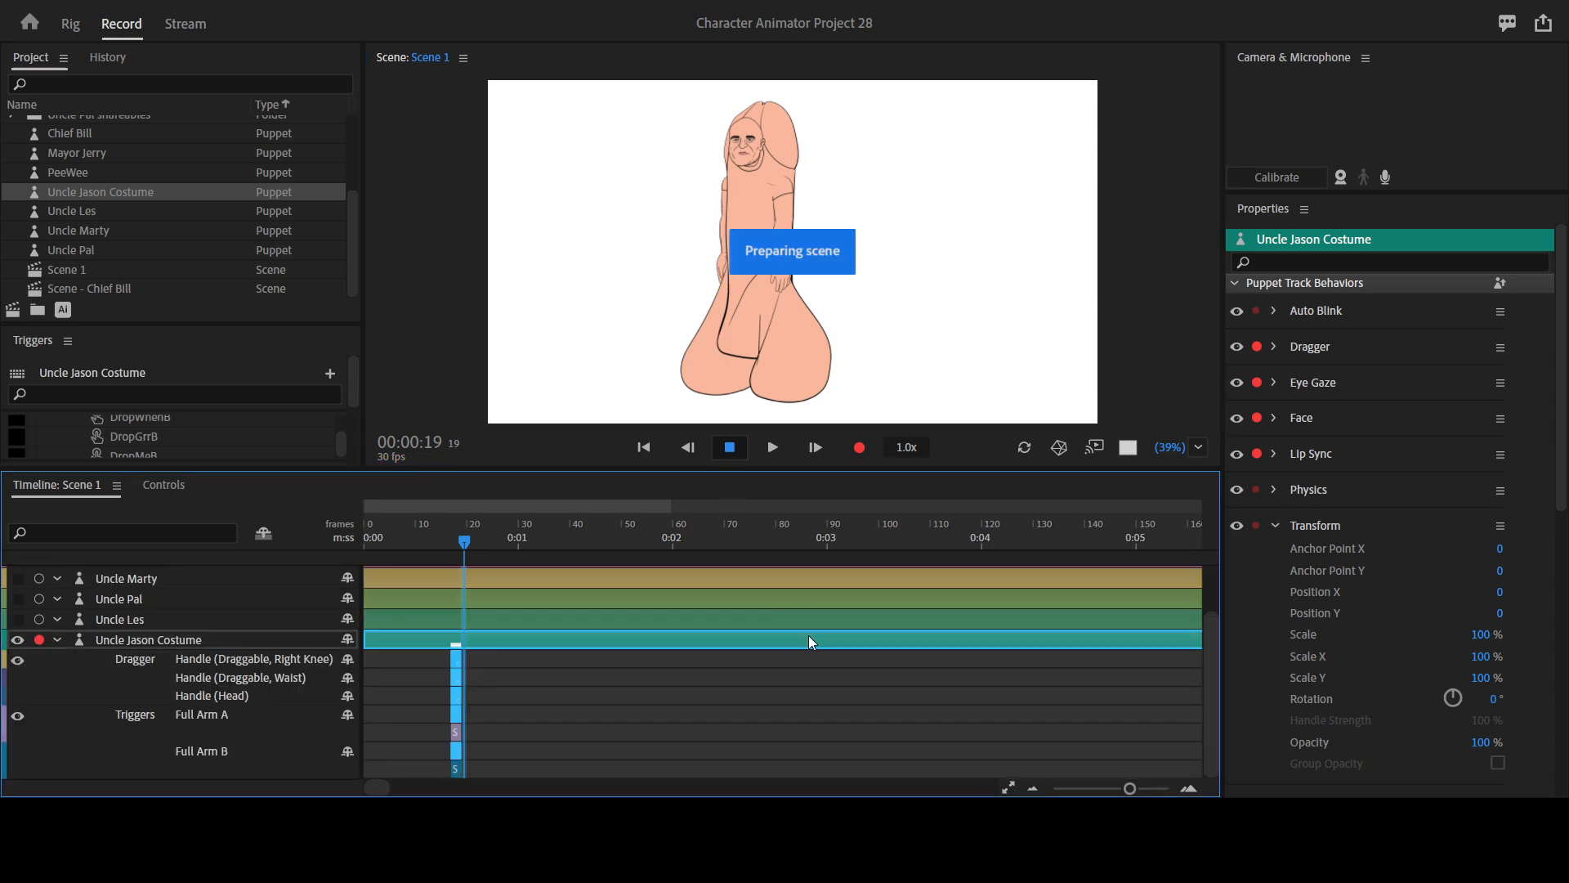
Extend the recorded Dragger, Full Arm A and Full Arm B takes to frame 34.
left_click_drag(1130, 788, 1149, 790)
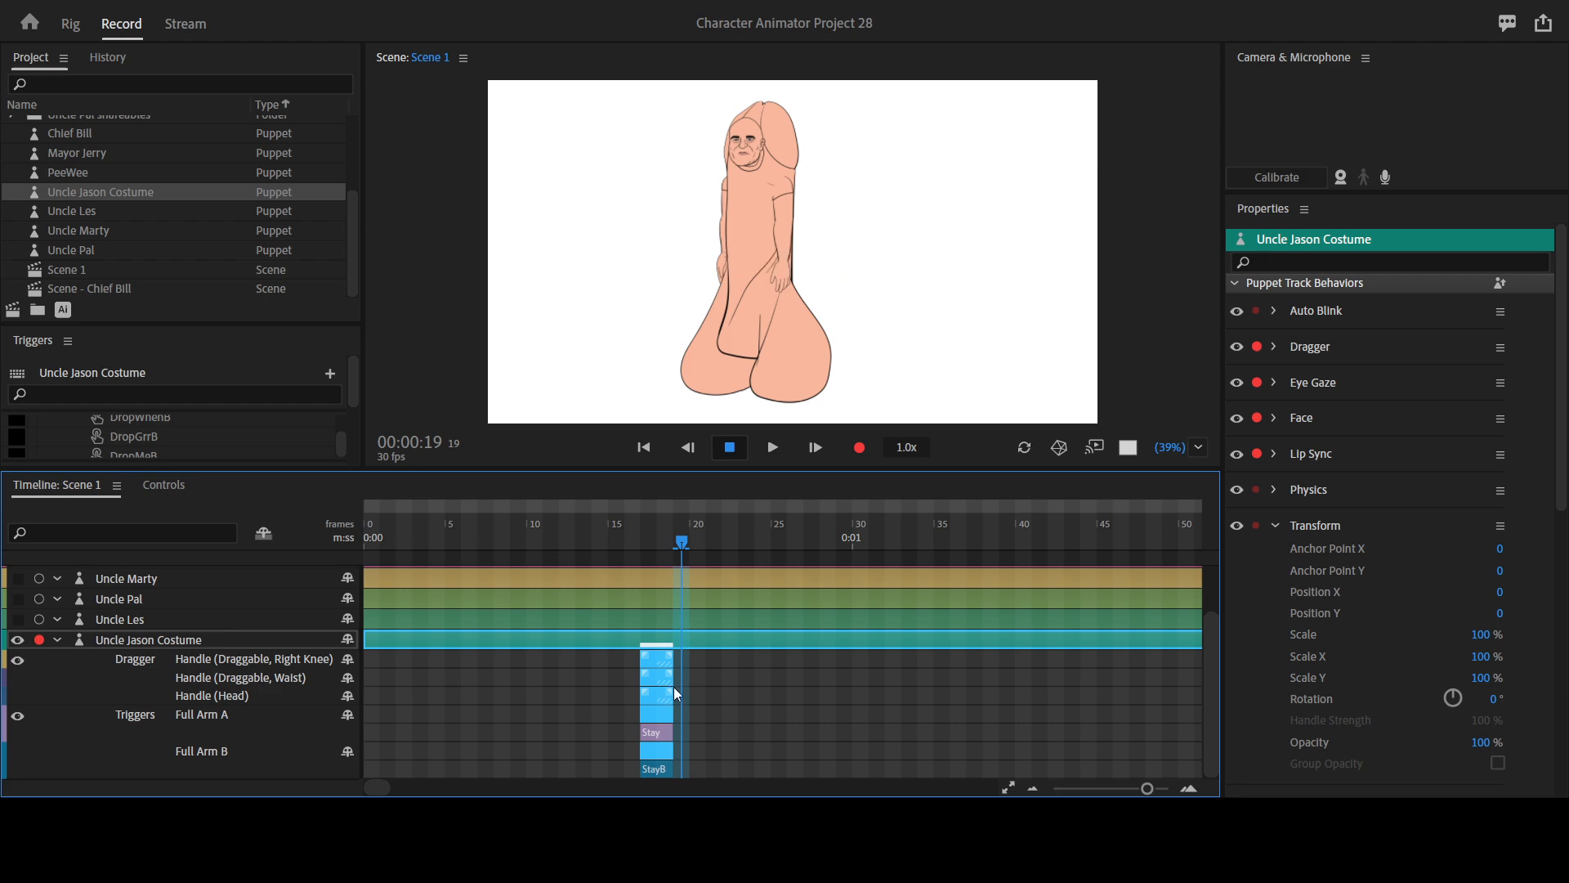
left_click_drag(668, 681, 912, 688)
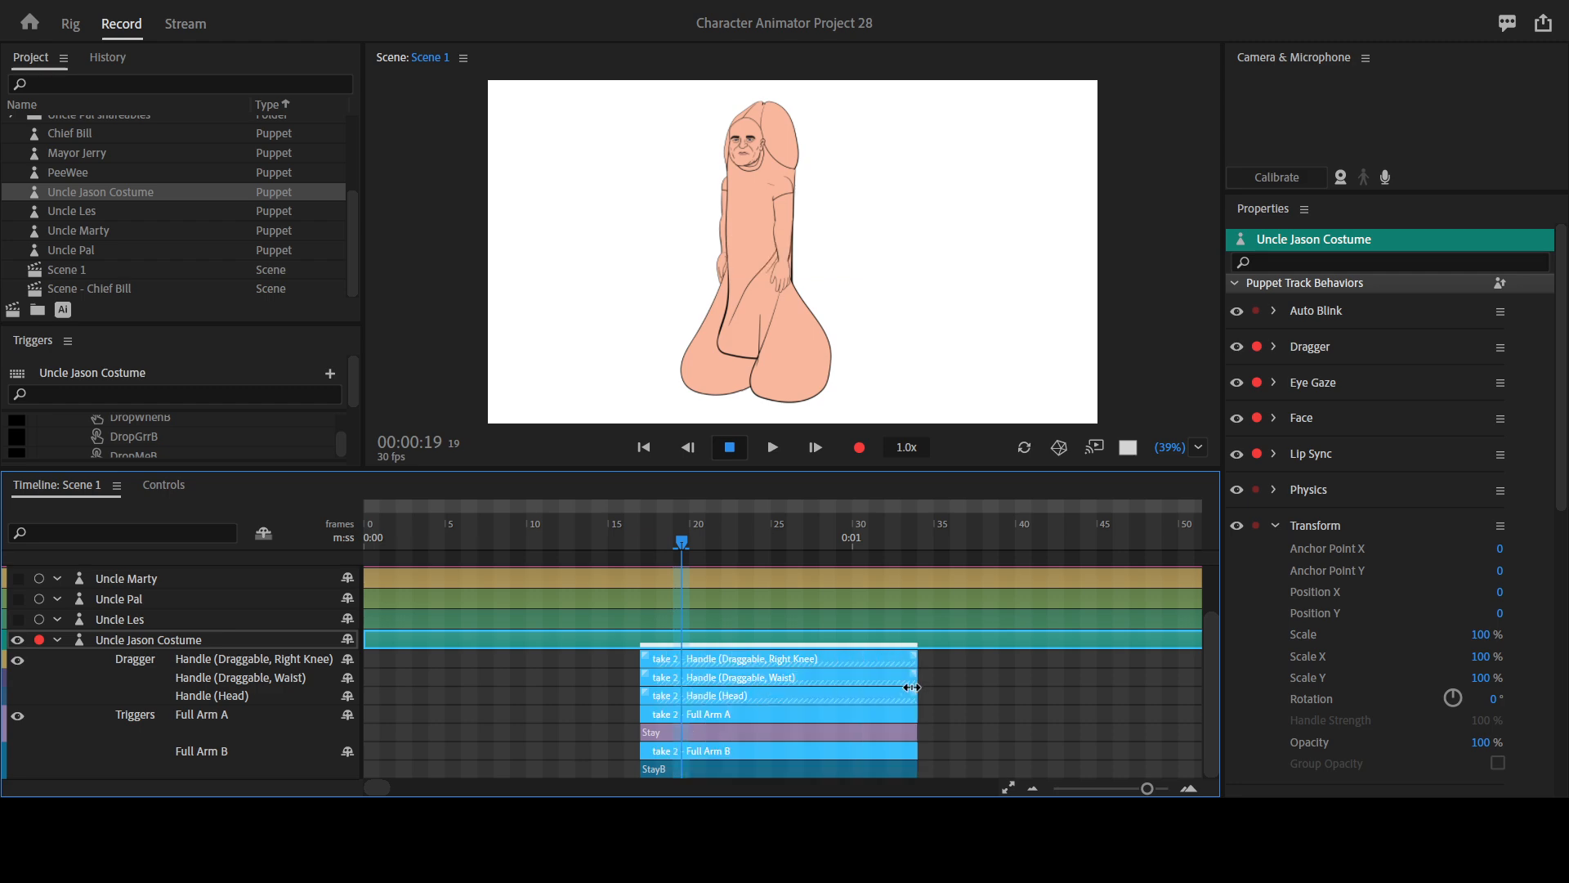
Record Drop and DropB arm trigger takes from frame 34 and extend them to frame 40.
left_click(617, 531)
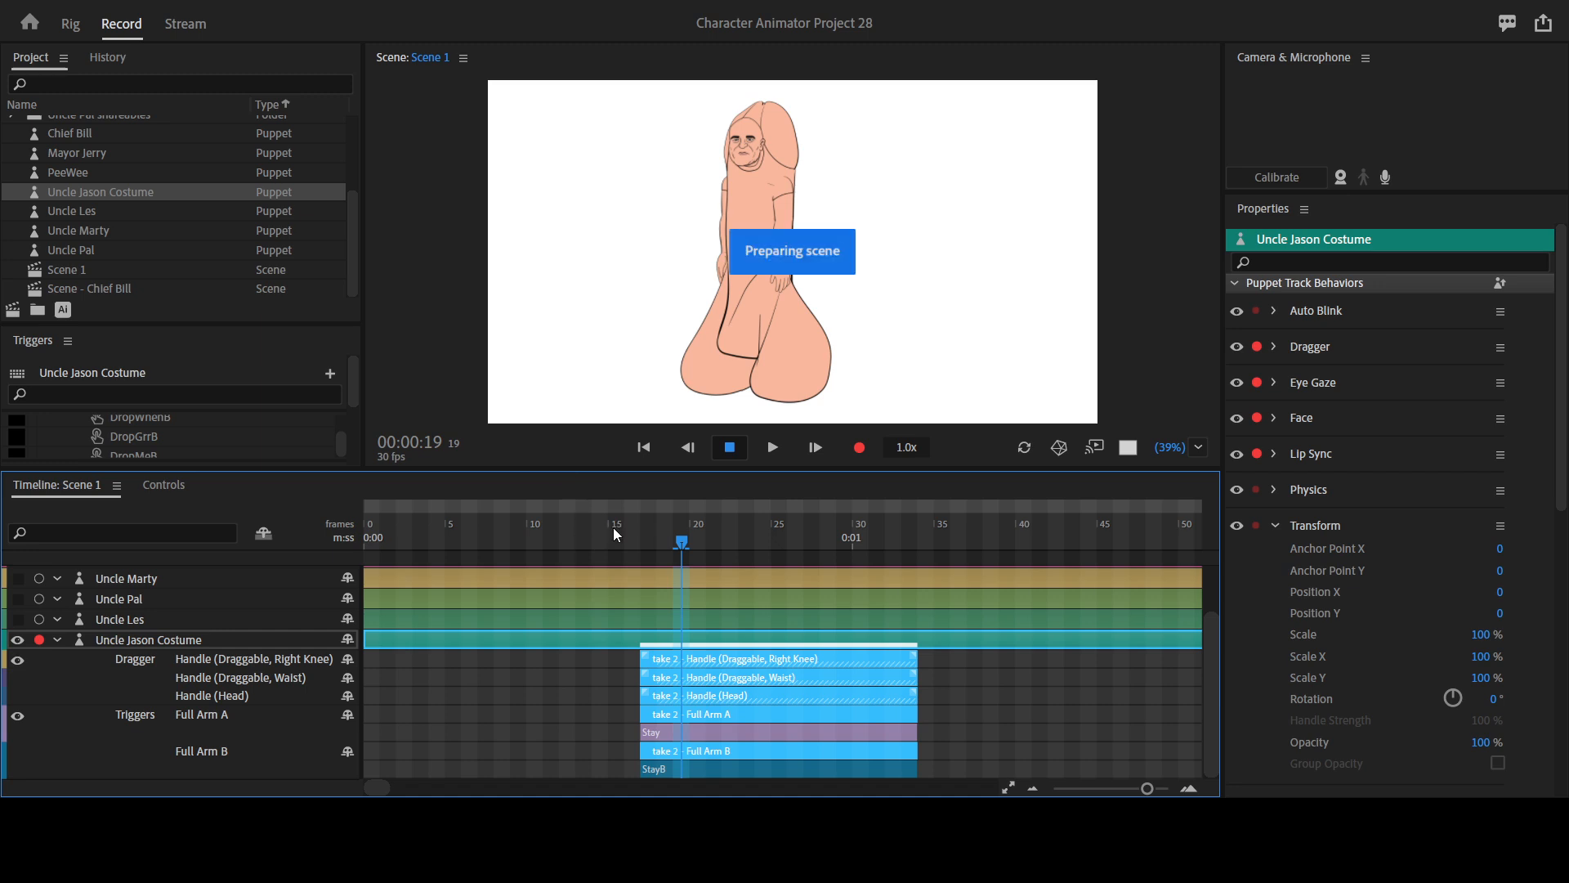
left_click_drag(625, 528, 919, 560)
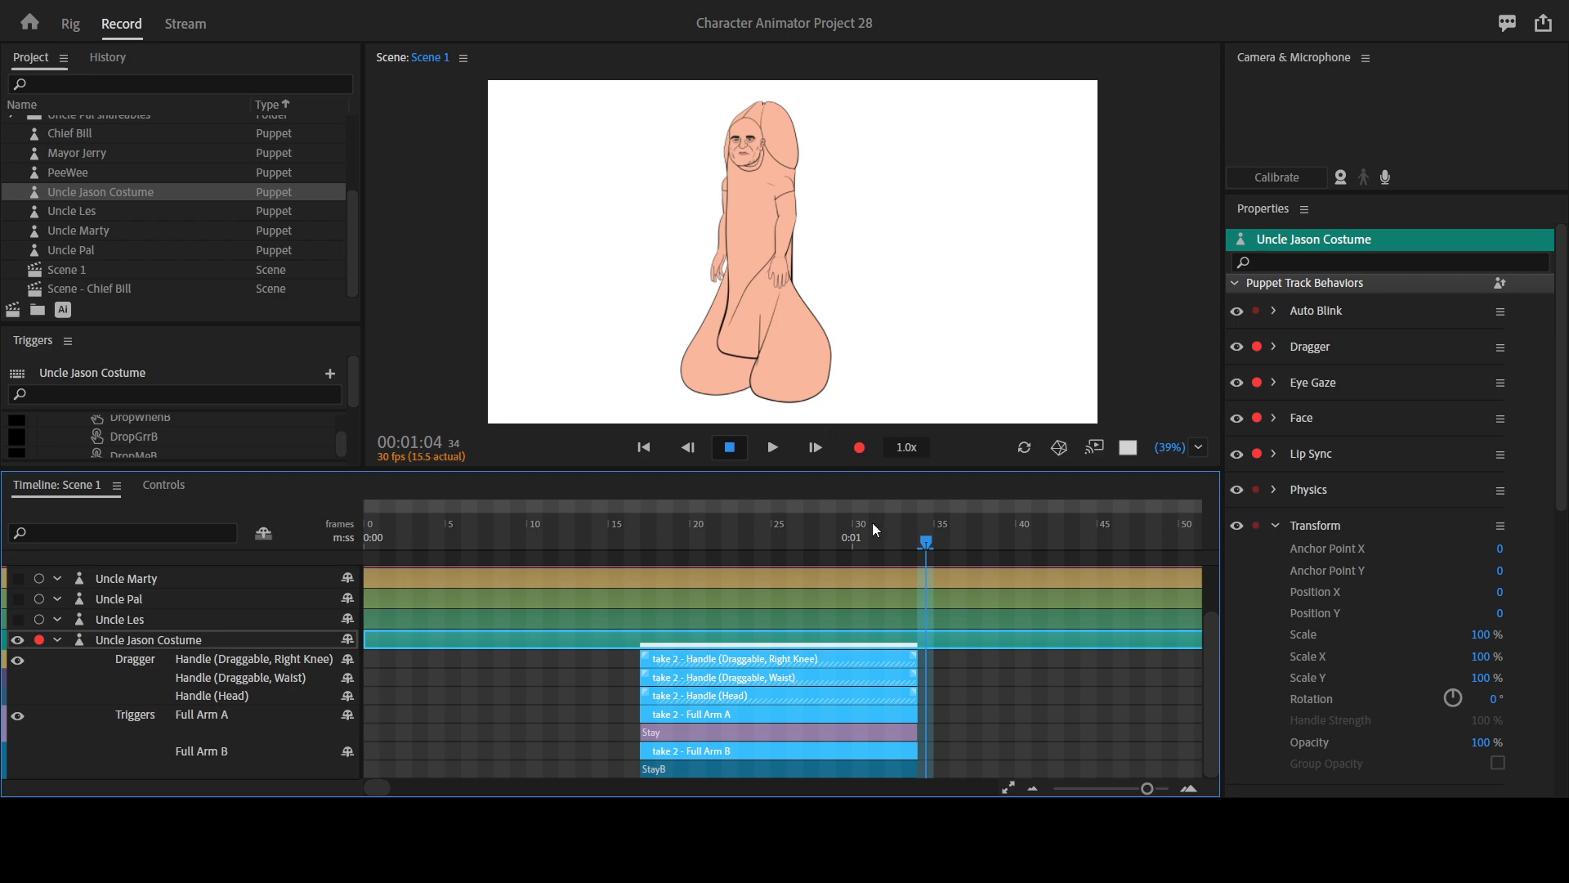
key("space")
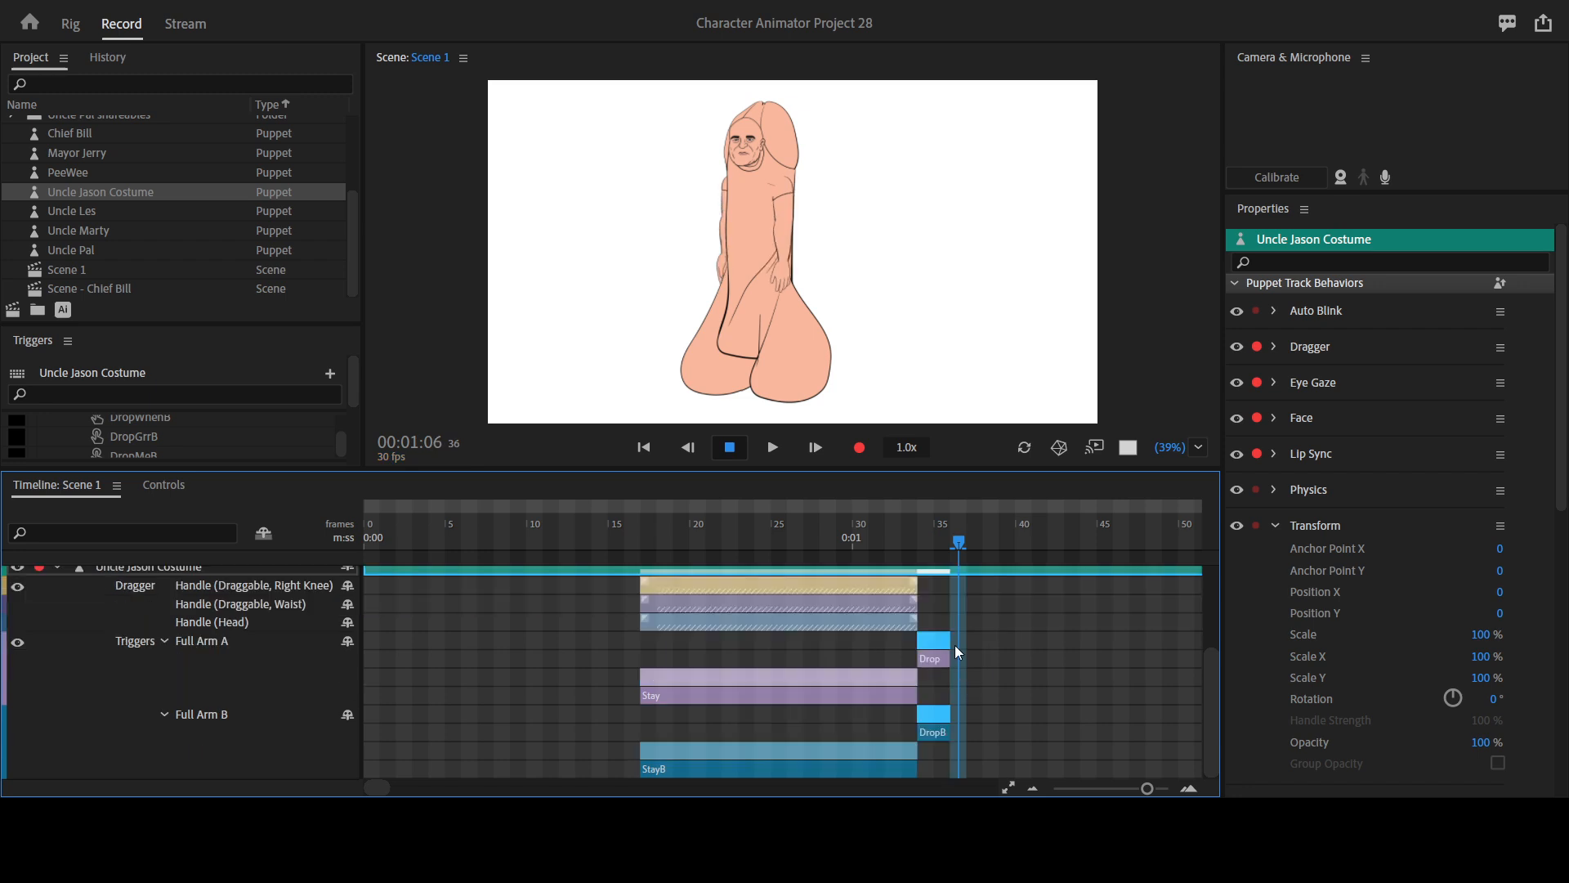
left_click_drag(949, 649, 1015, 648)
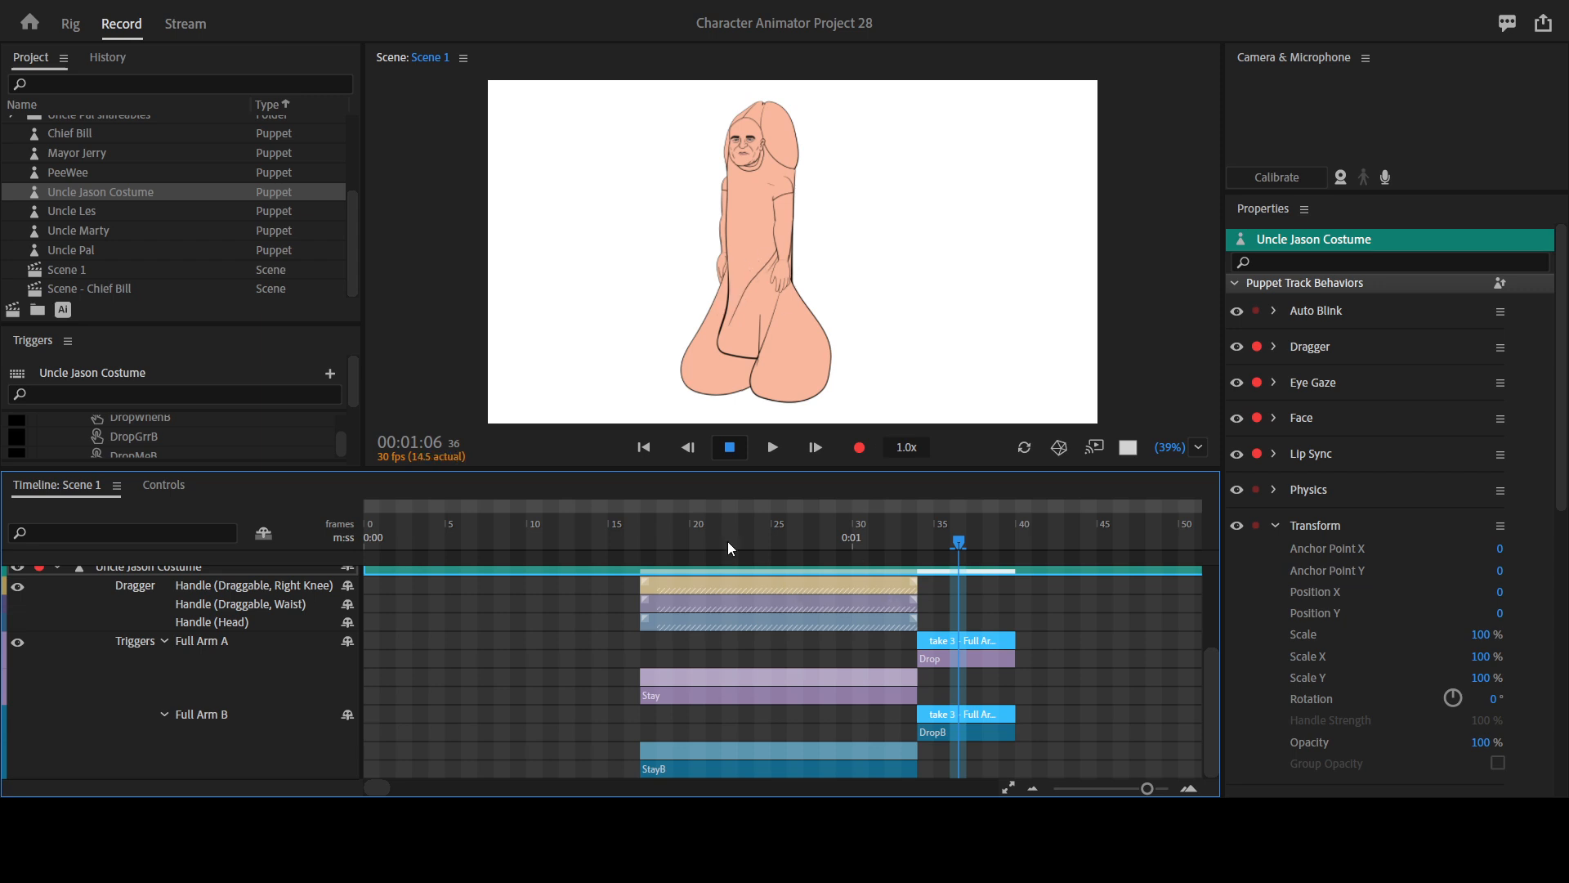
Play back the recorded arm animation from frame 15 in the enlarged scene view.
left_click(615, 512)
key("grave")
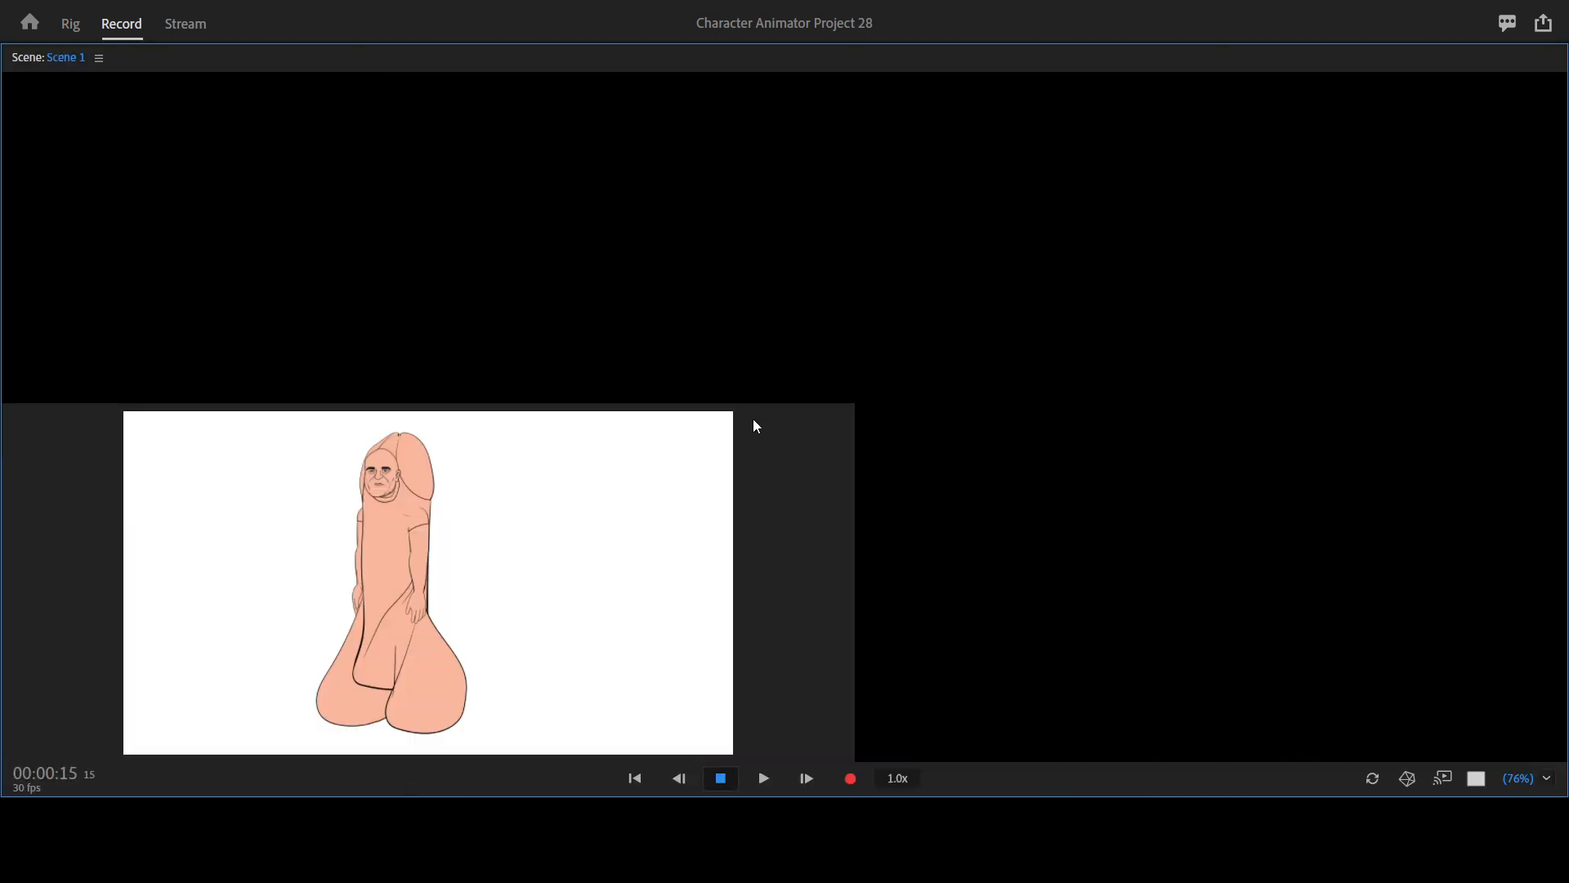
key("space")
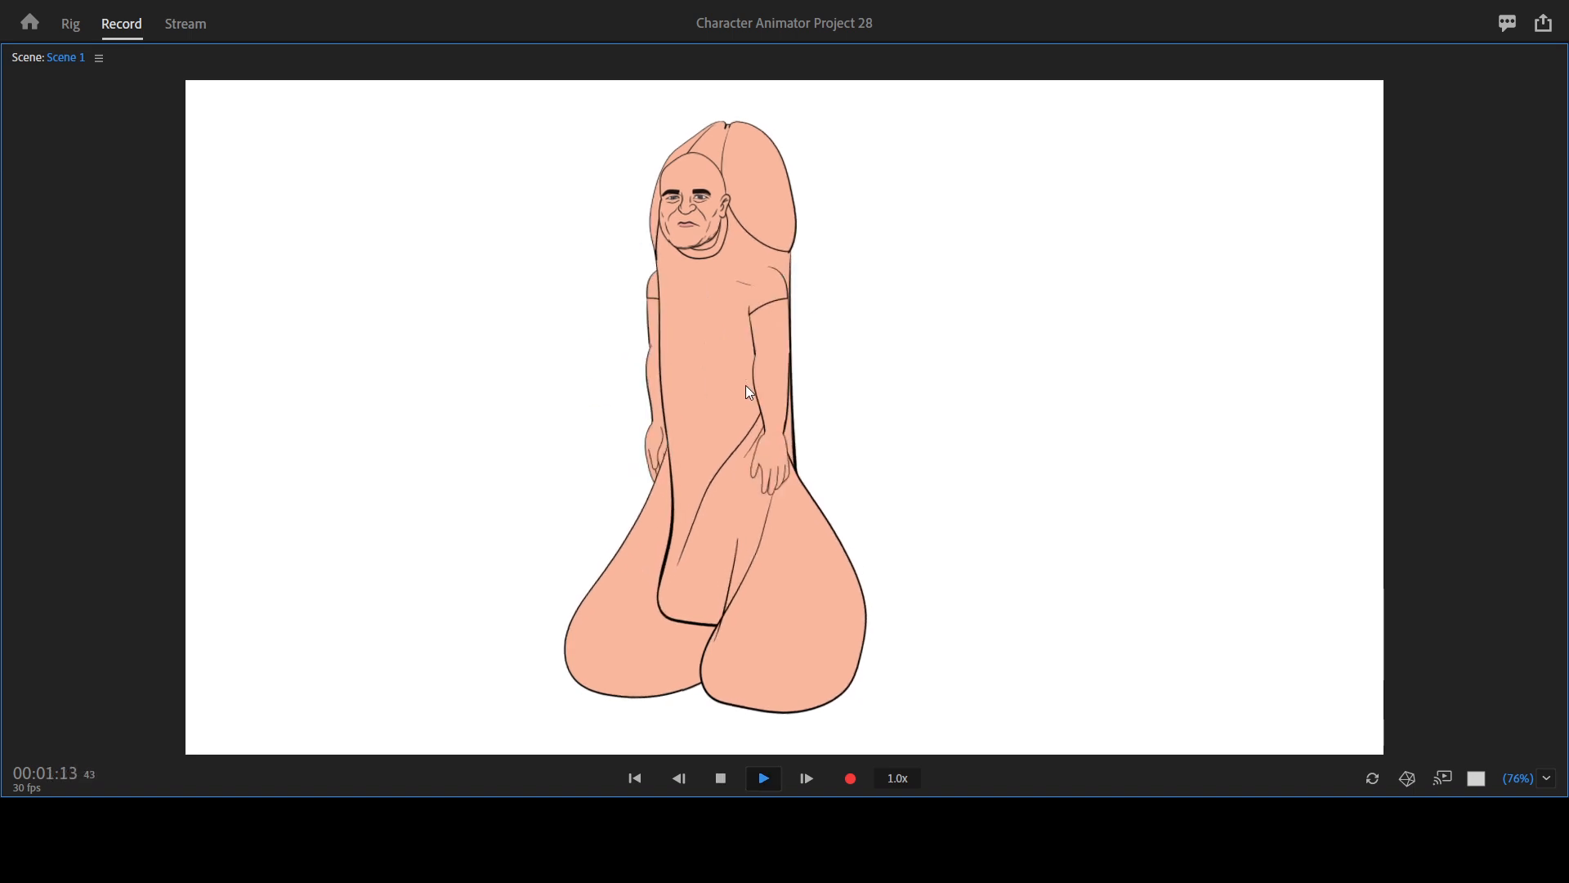
key("space")
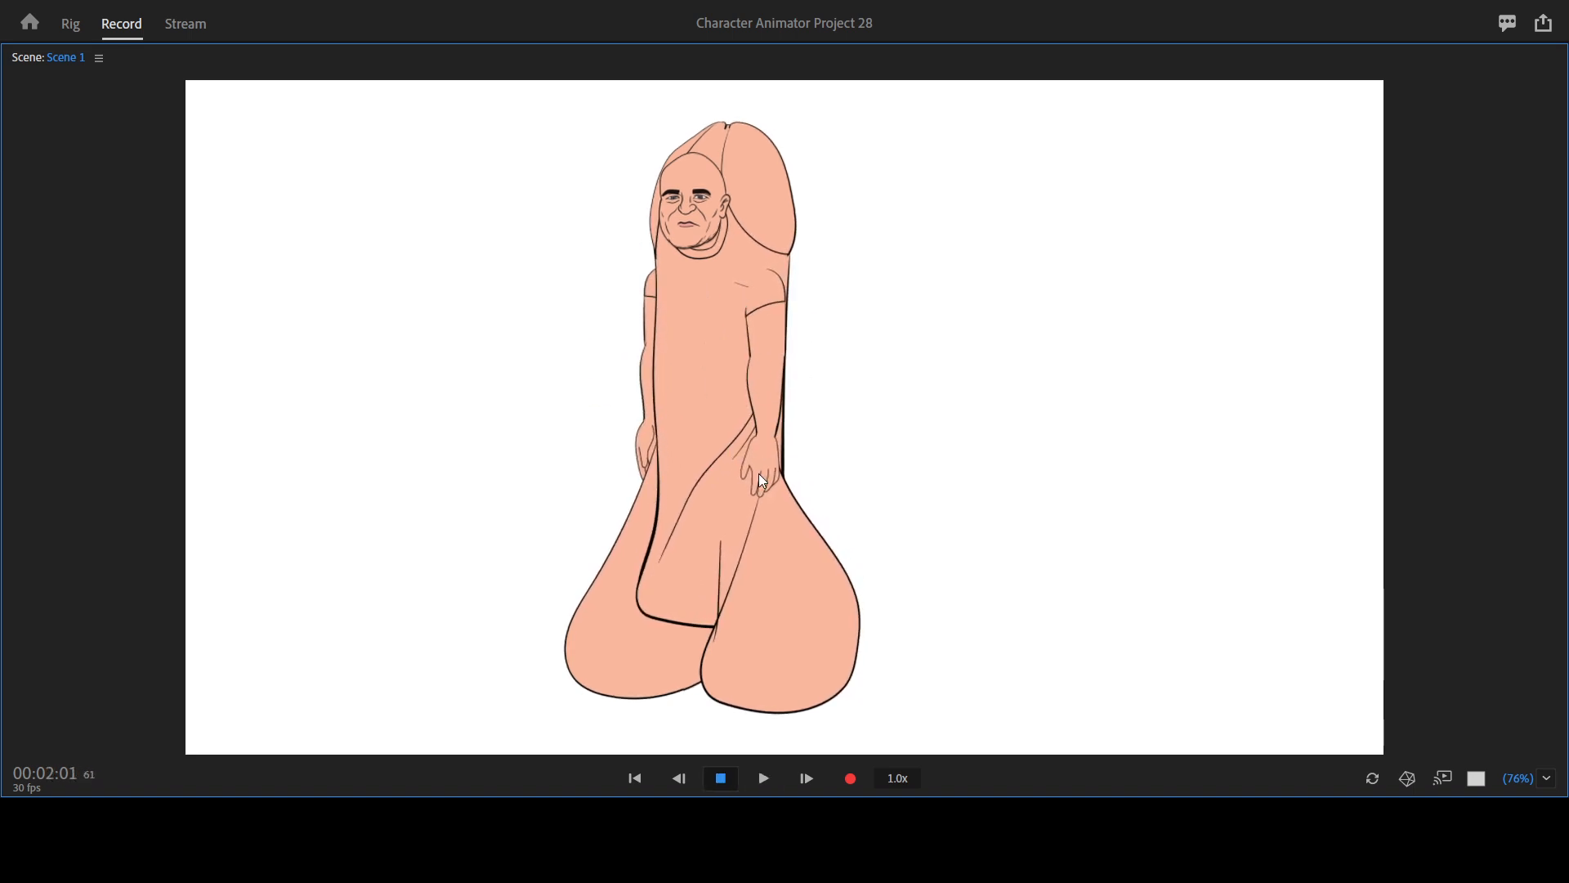
key("grave")
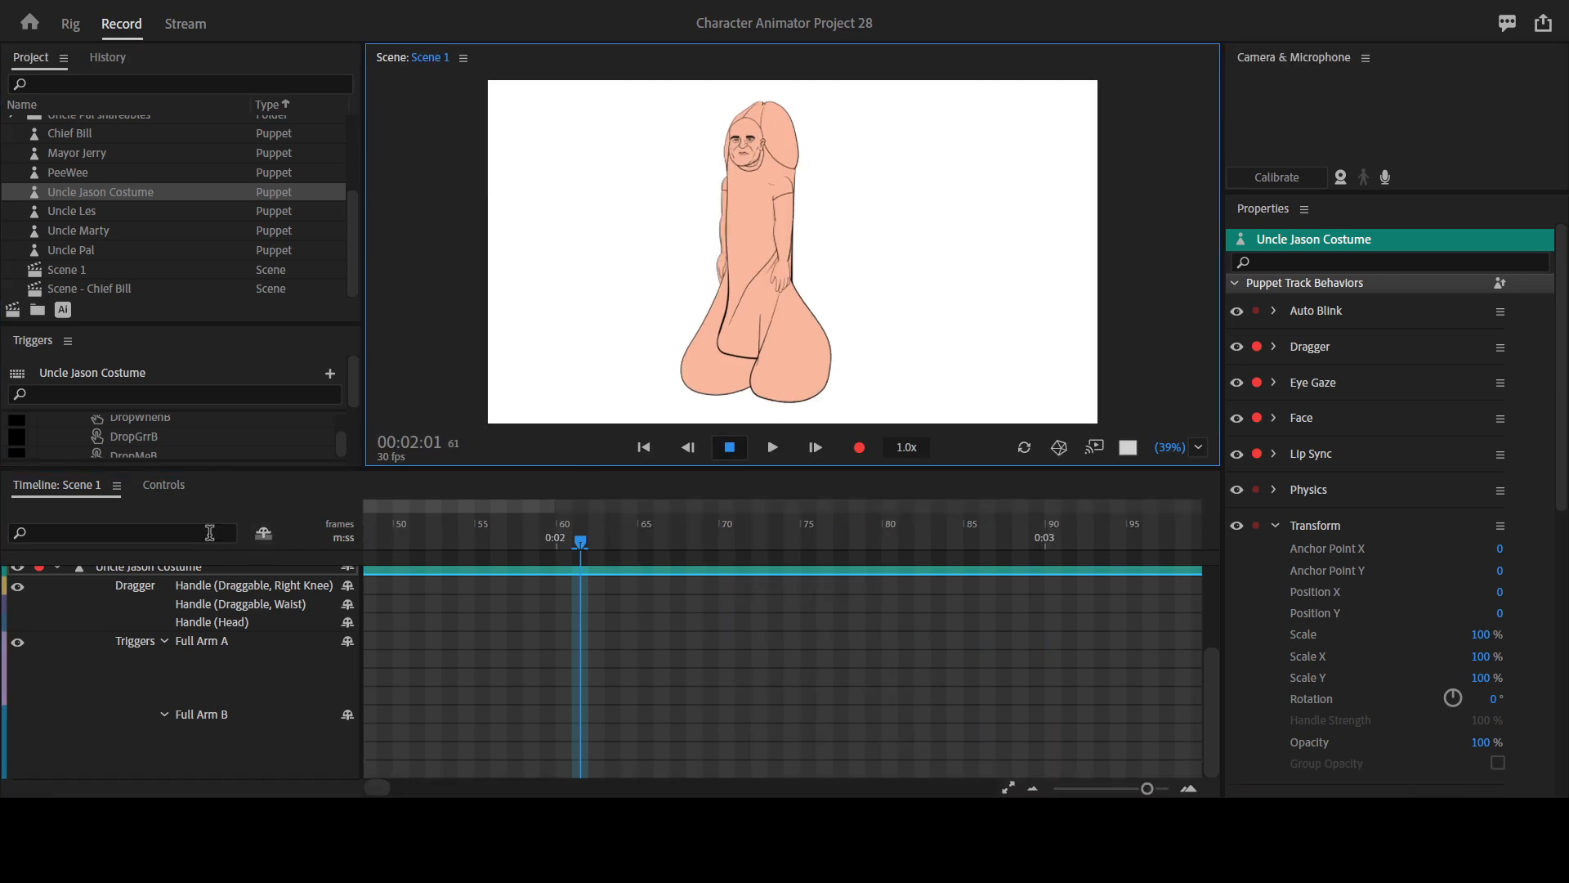
Preview several individual arm poses on the puppet using the performance controls.
left_click(172, 489)
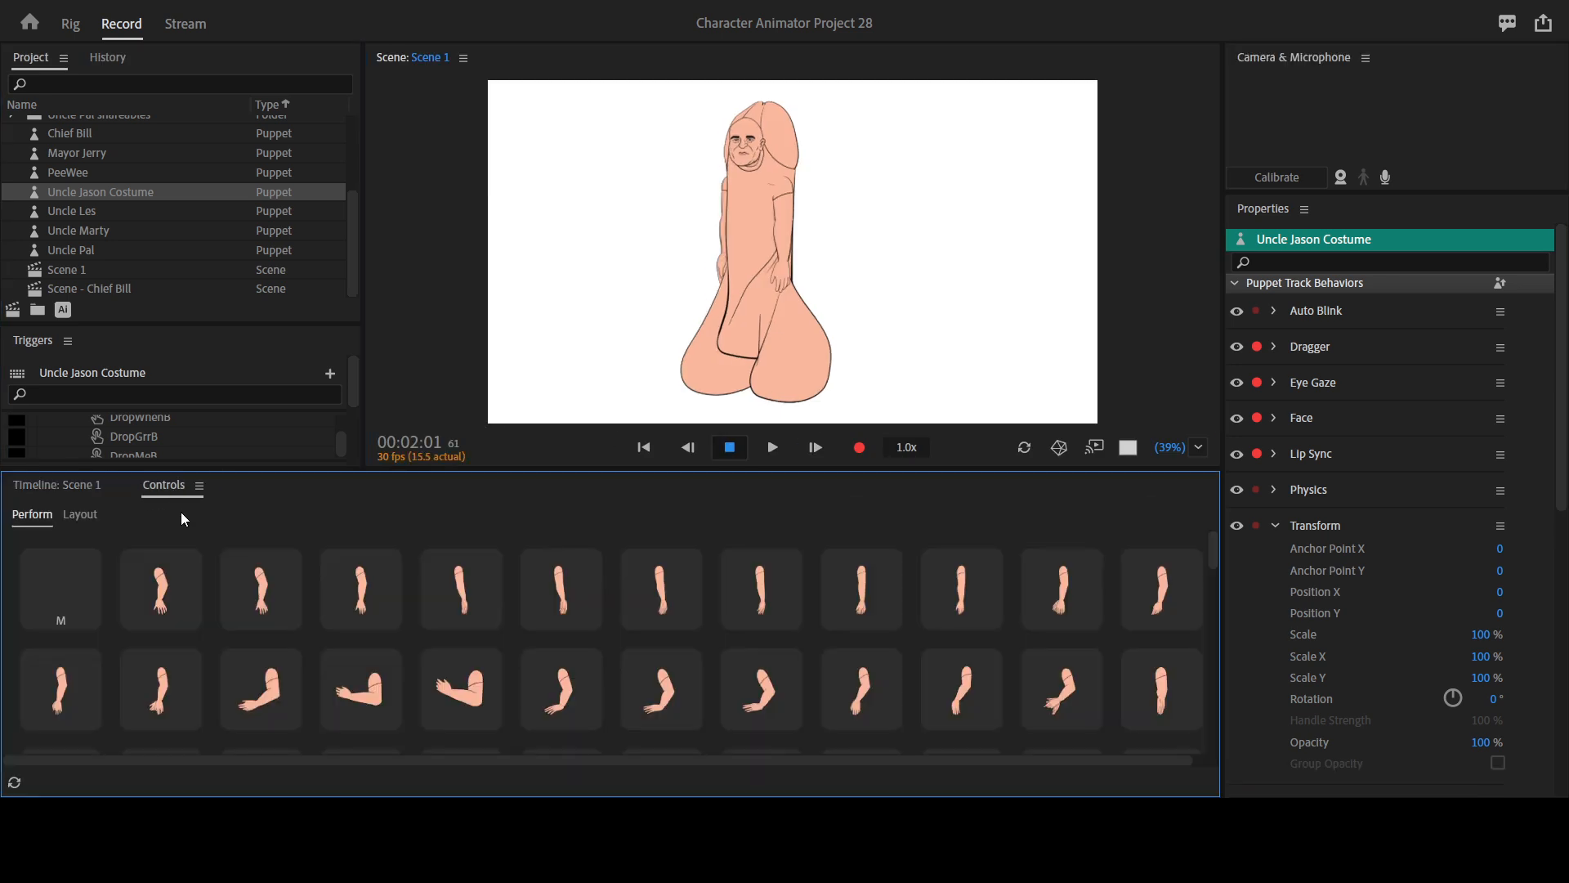
left_click(48, 490)
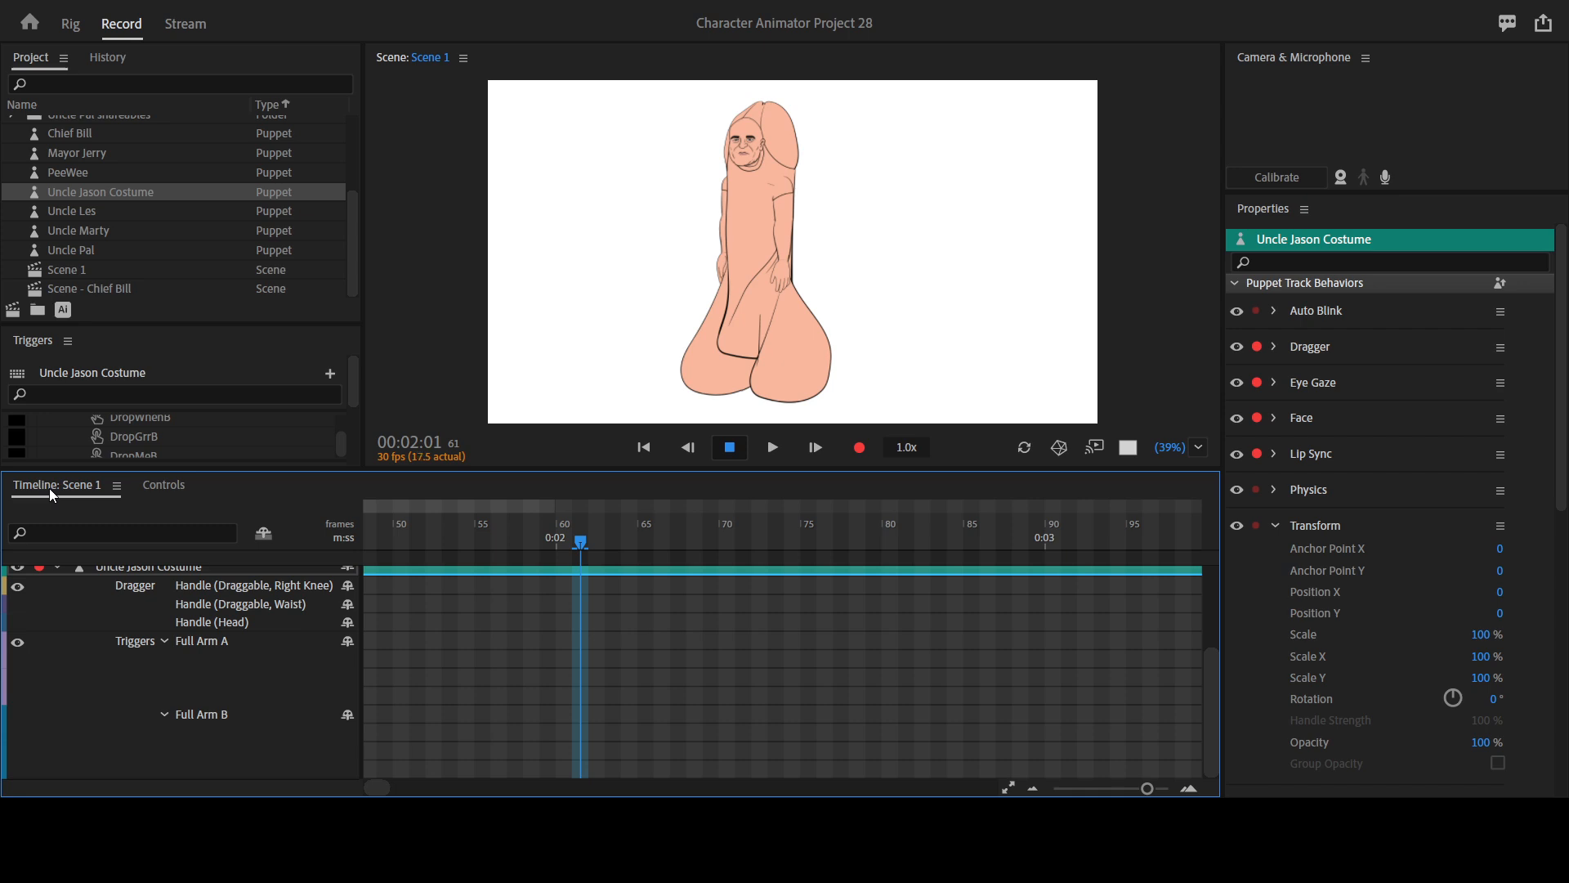
left_click(175, 486)
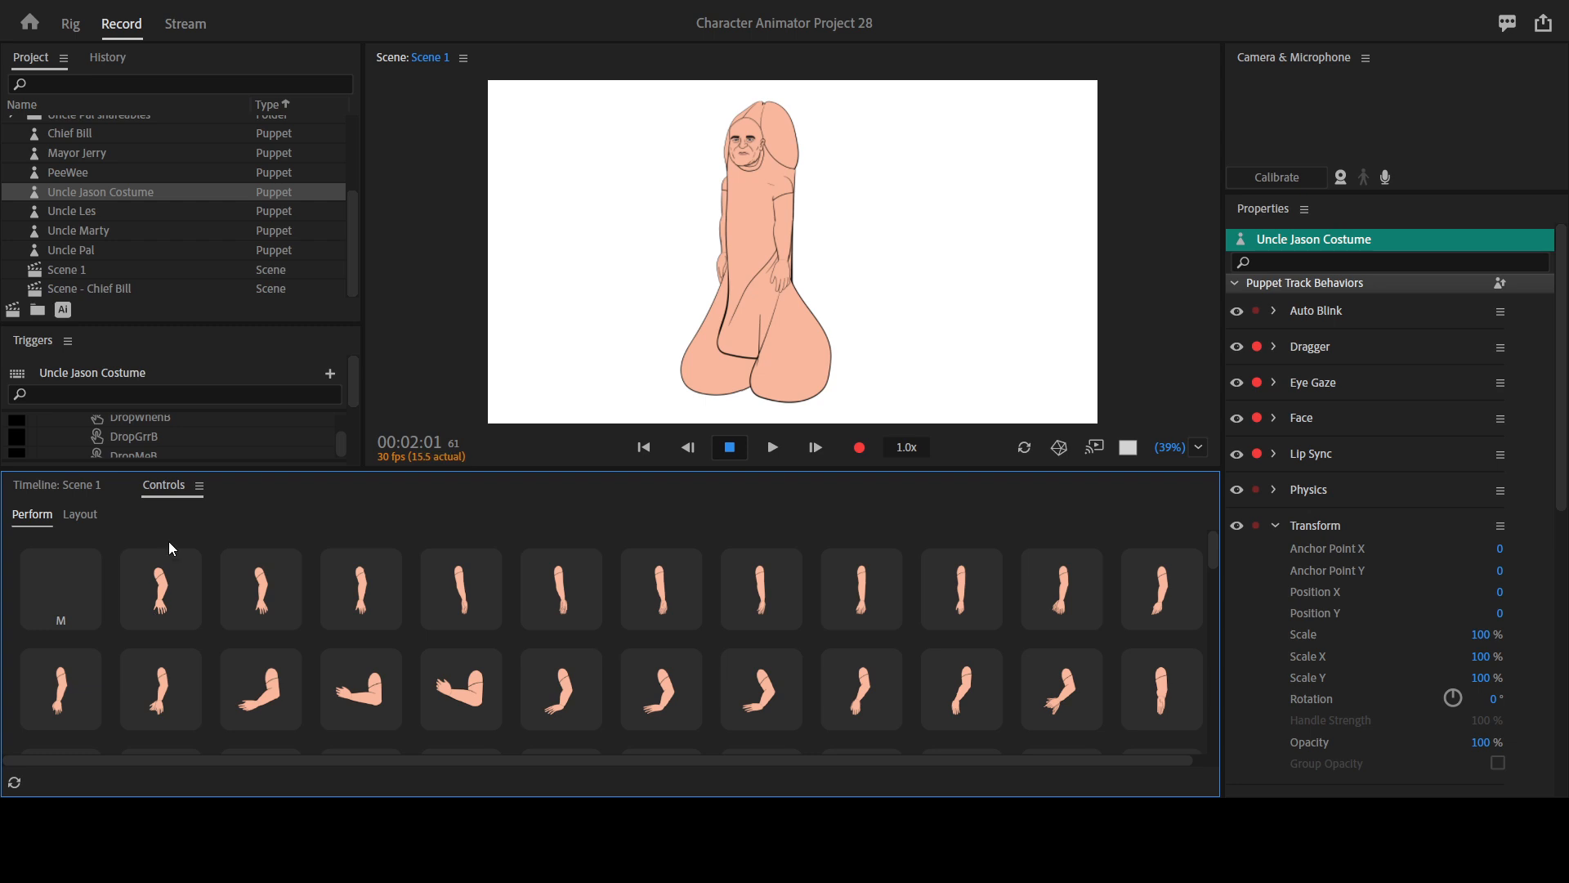
left_click(169, 591)
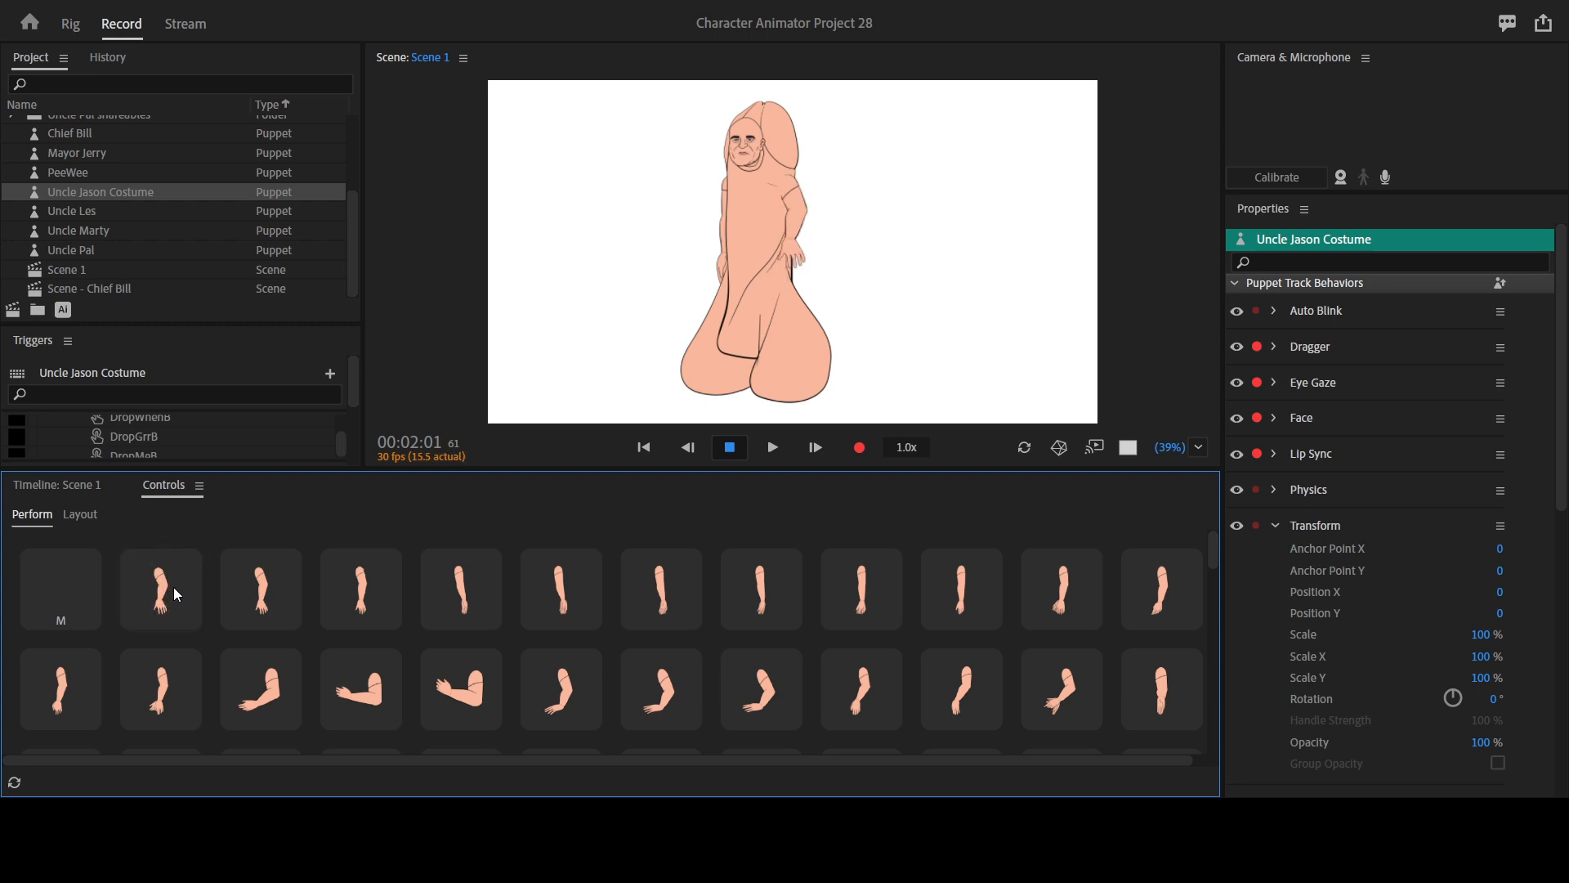
left_click(481, 586)
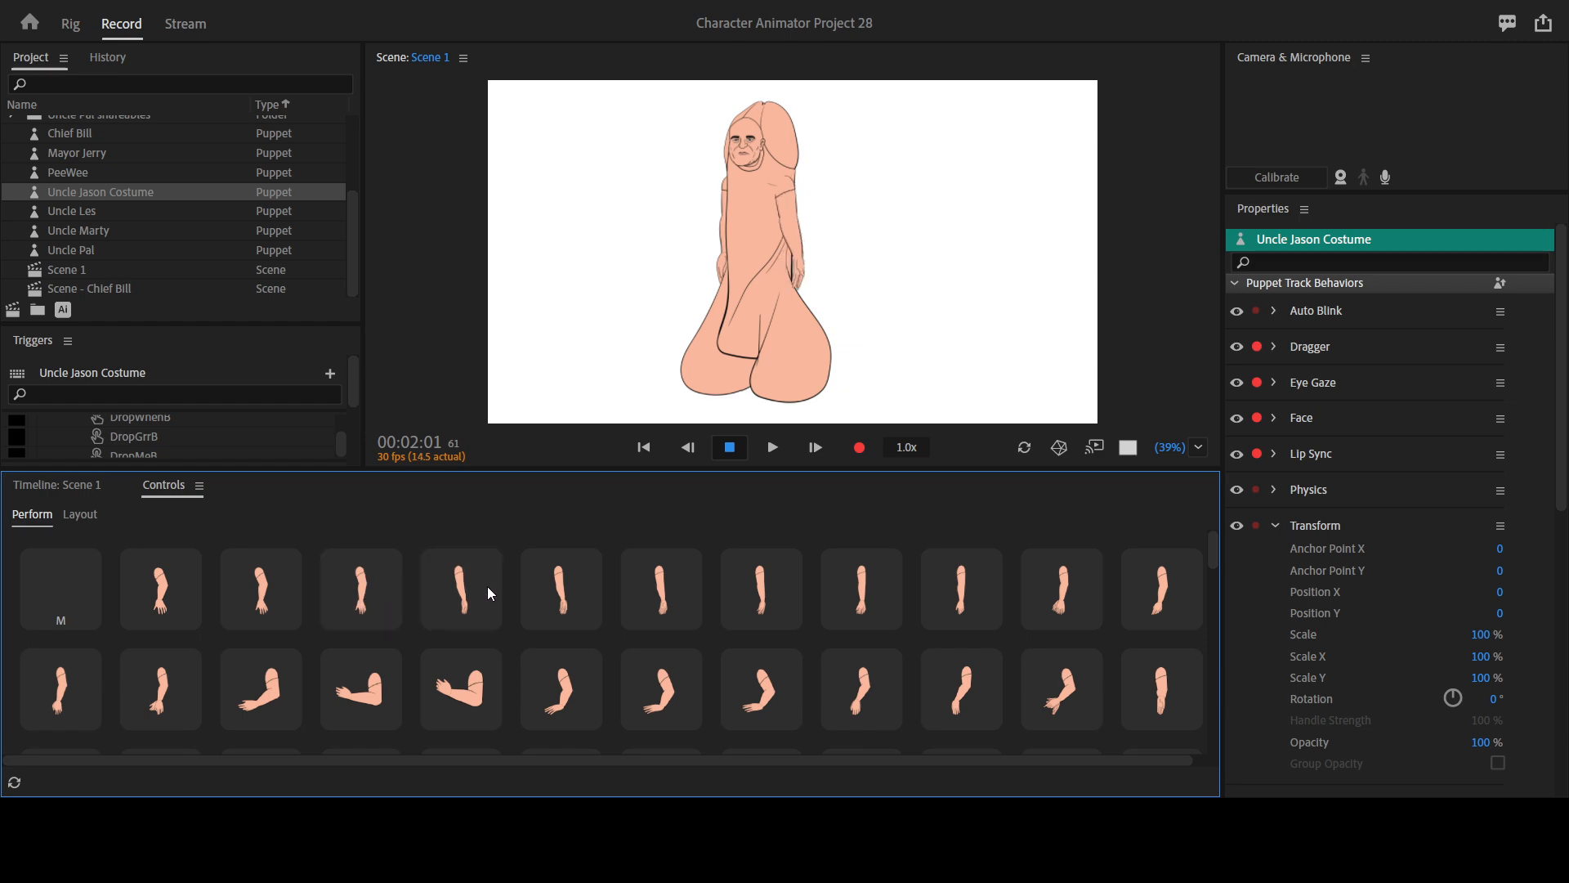
left_click(558, 582)
left_click(997, 553)
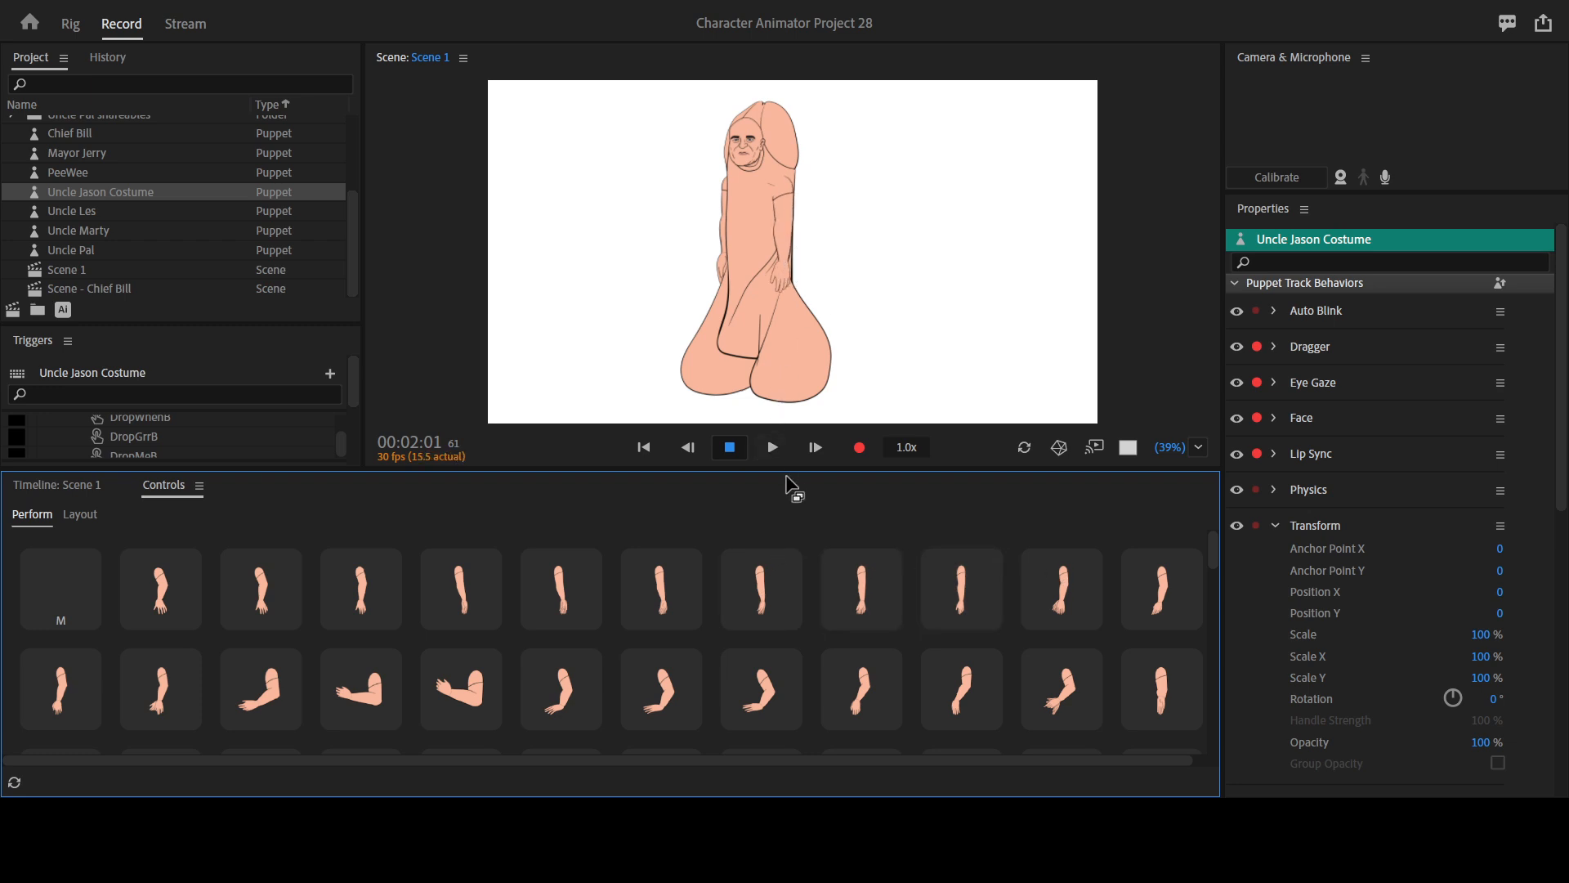
Enlarge the scene preview area and trigger the bent arm pose with the finger pointing at the chin.
left_click_drag(787, 470, 801, 560)
scroll(705, 683, "down", 2)
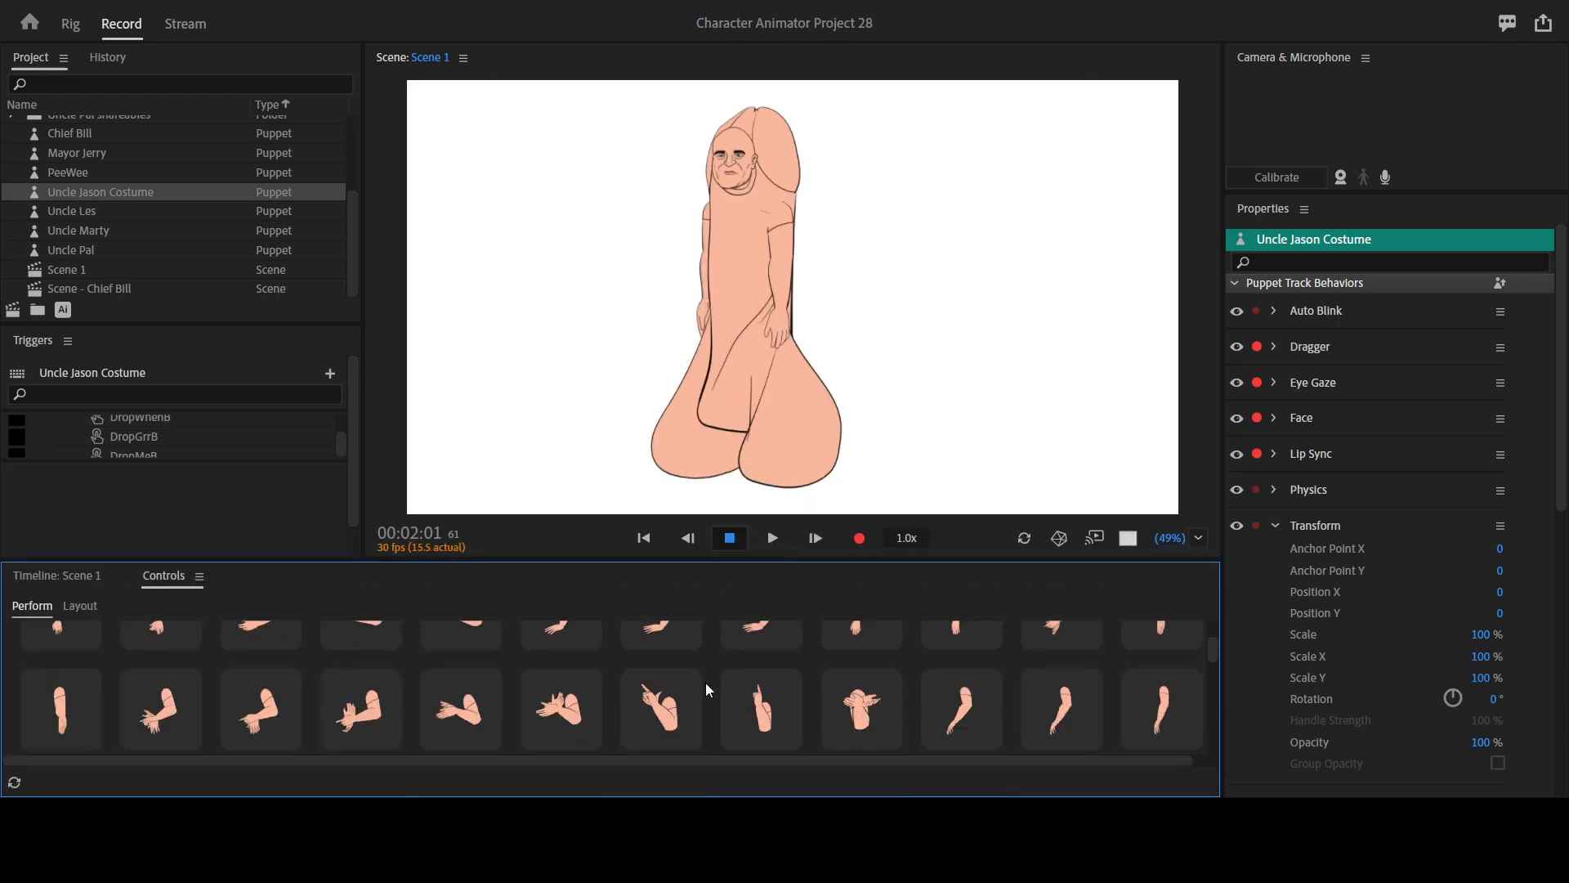
left_click(661, 703)
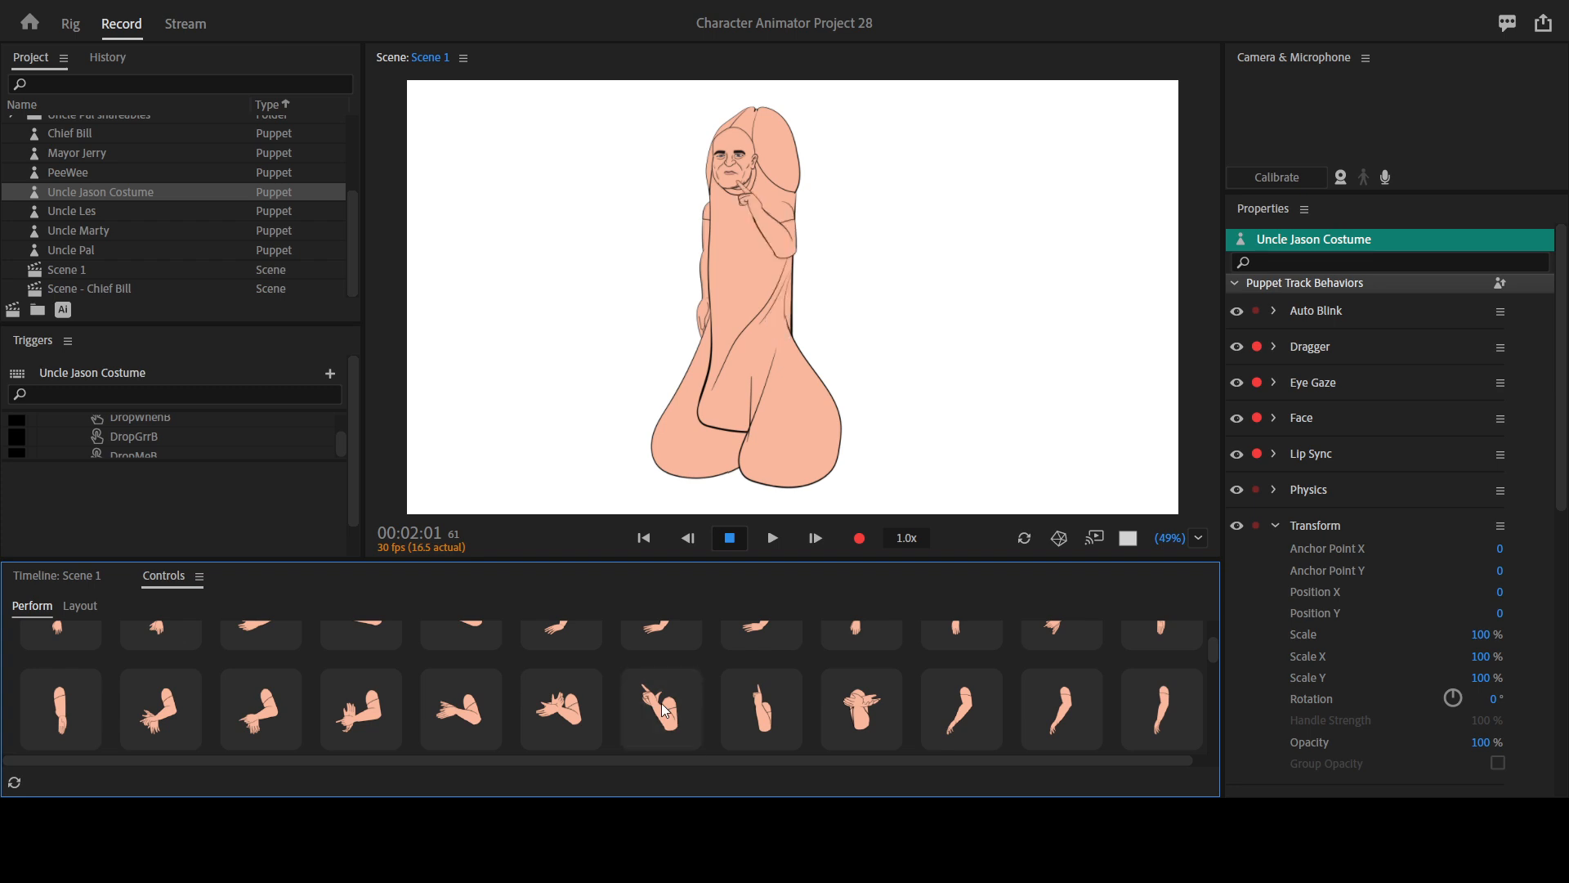
key("grave")
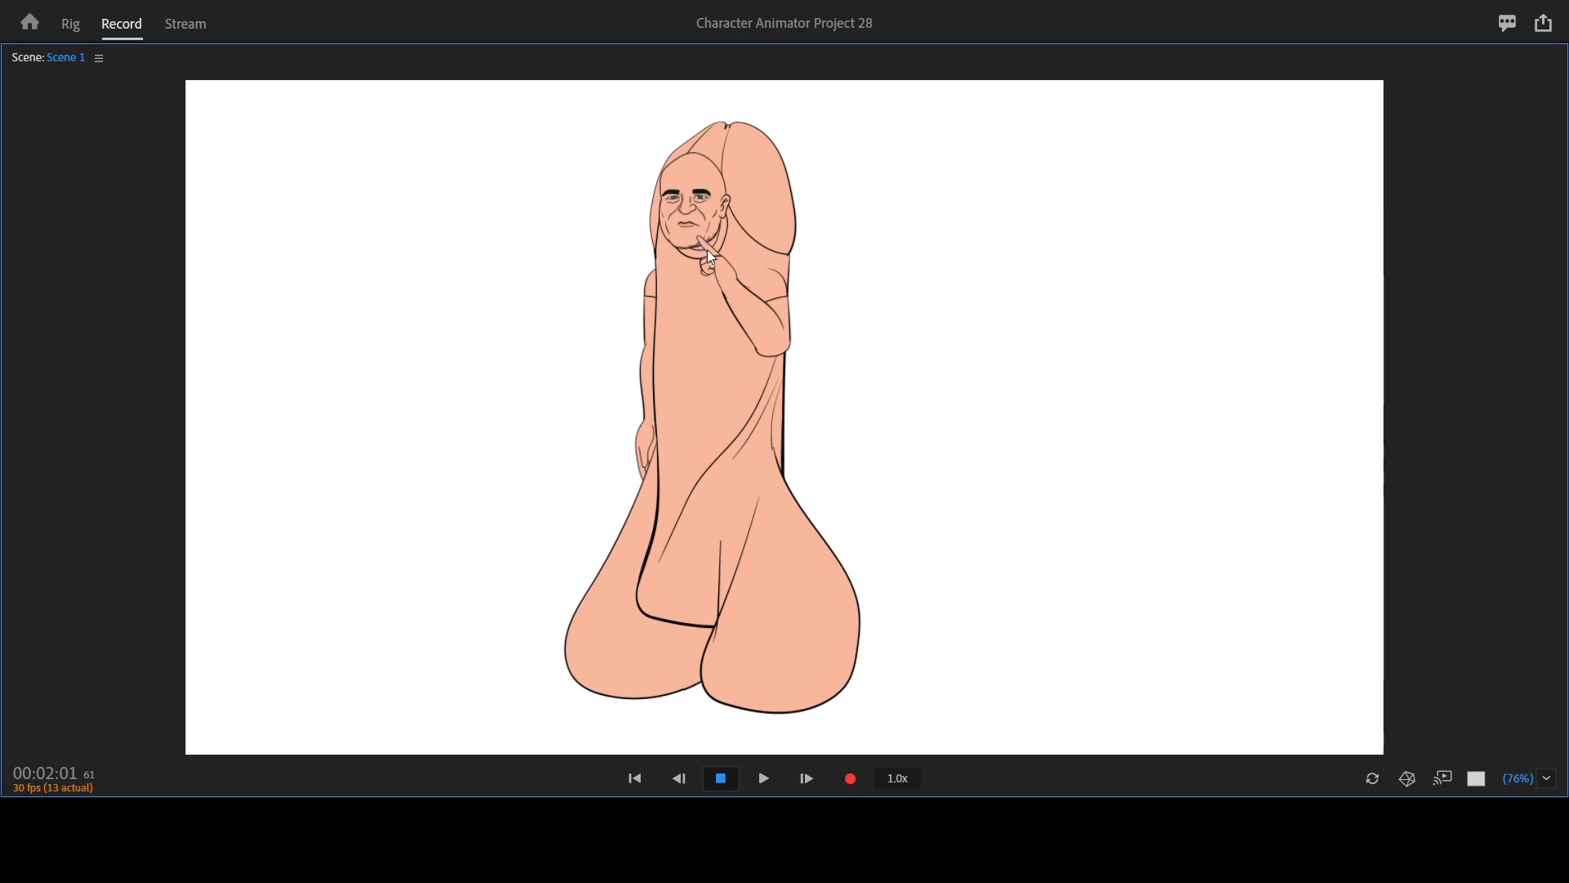
key("grave")
Browse to the separate hand shapes in the performance controls and try the cupped hand trigger.
scroll(608, 680, "down", 6)
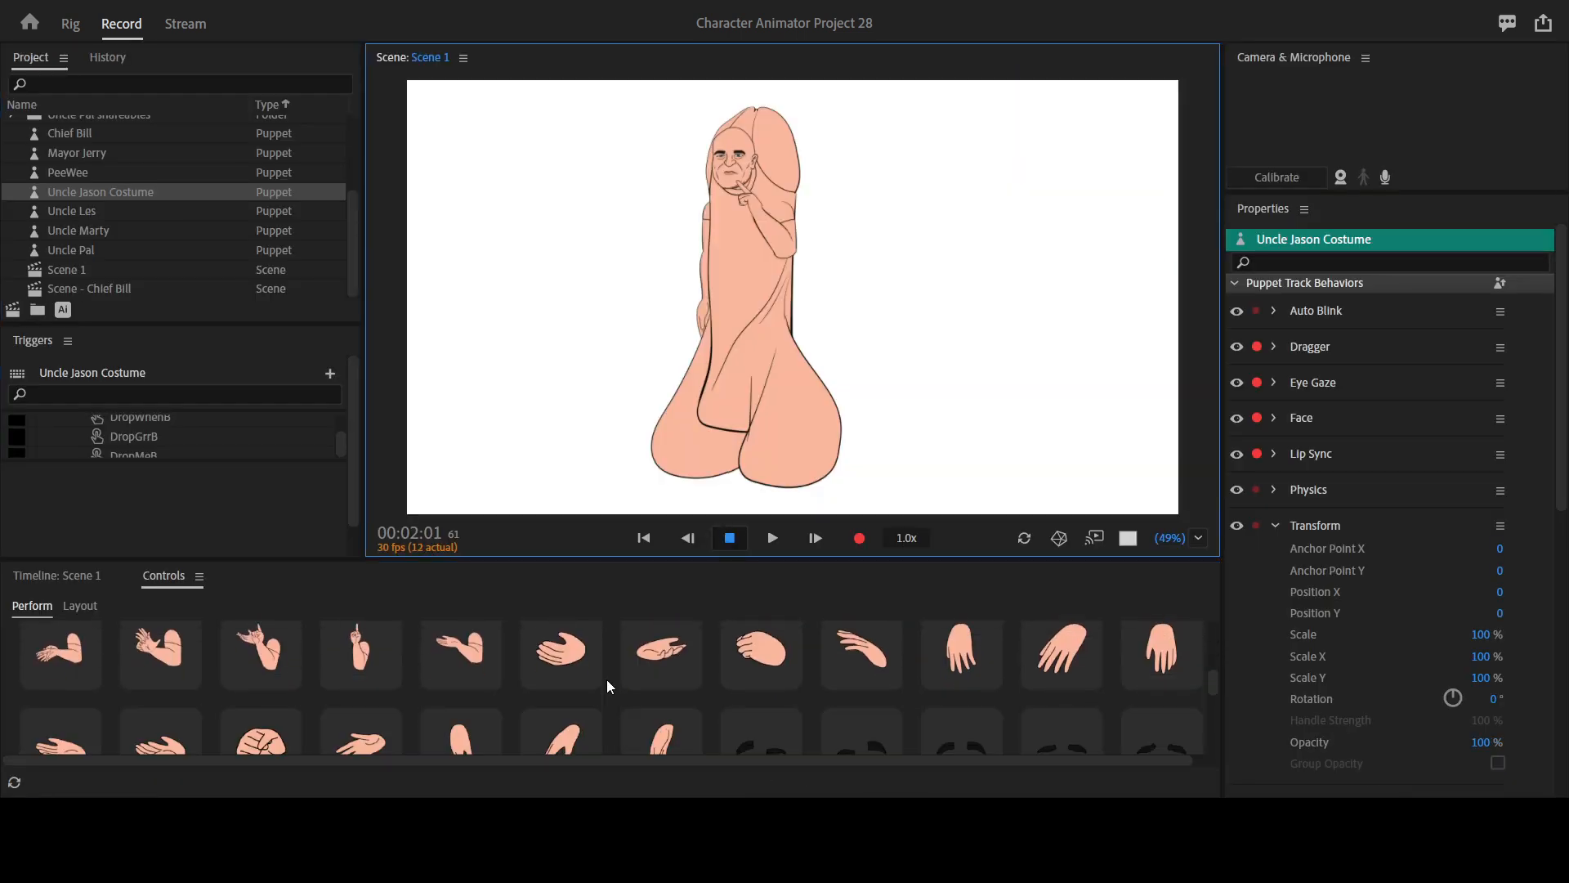
scroll(564, 690, "up", 3)
left_click(560, 645)
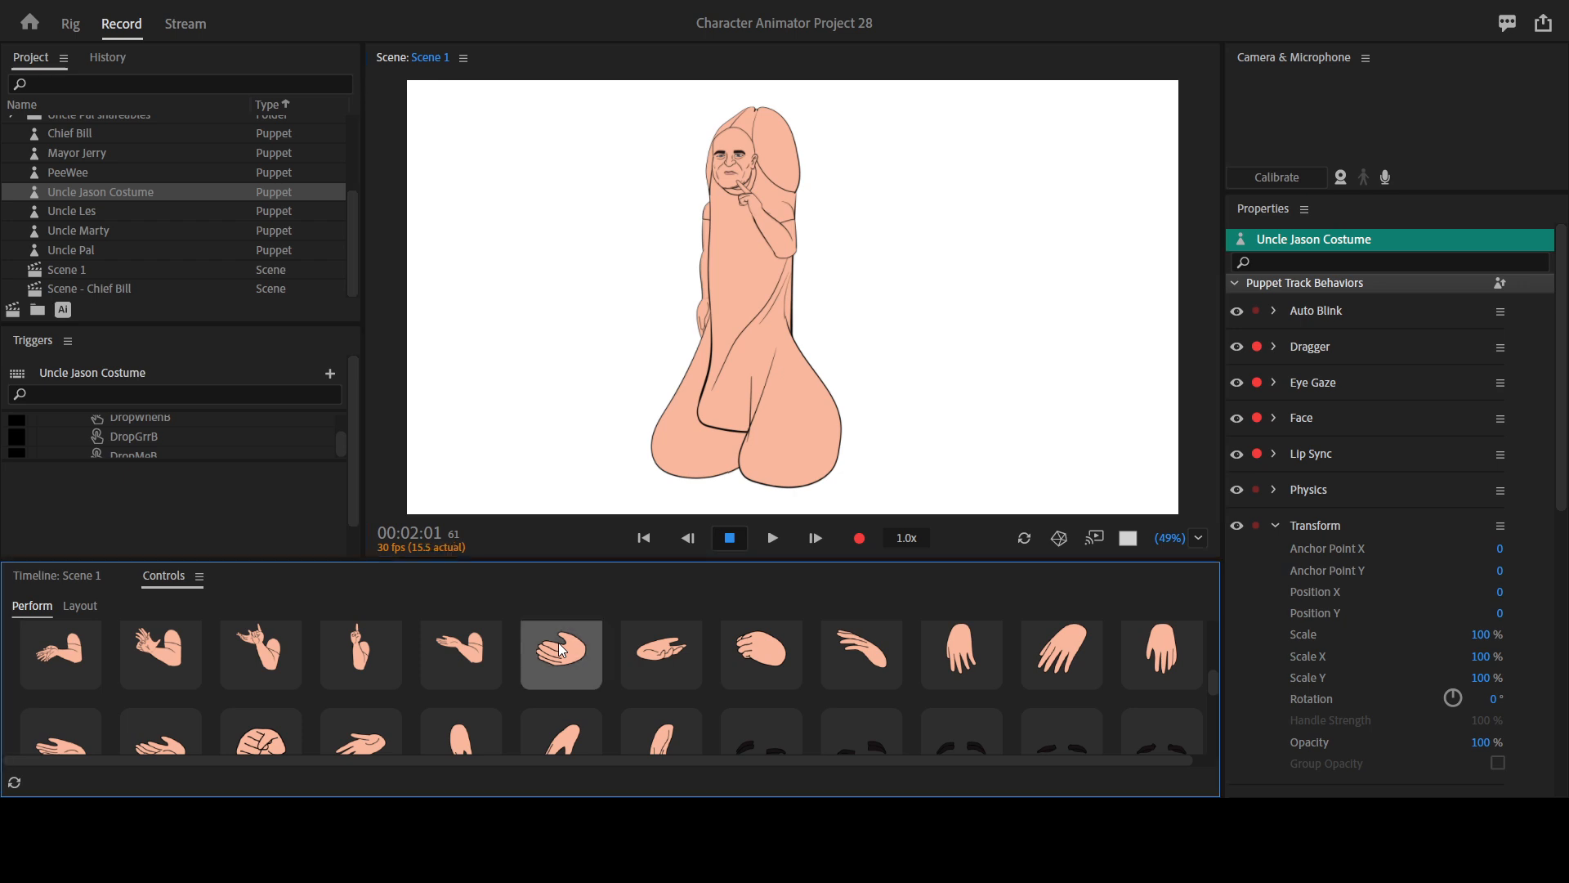
Browse the performance controls and try several separate hand shape triggers on the puppet.
scroll(557, 644, "down", 5)
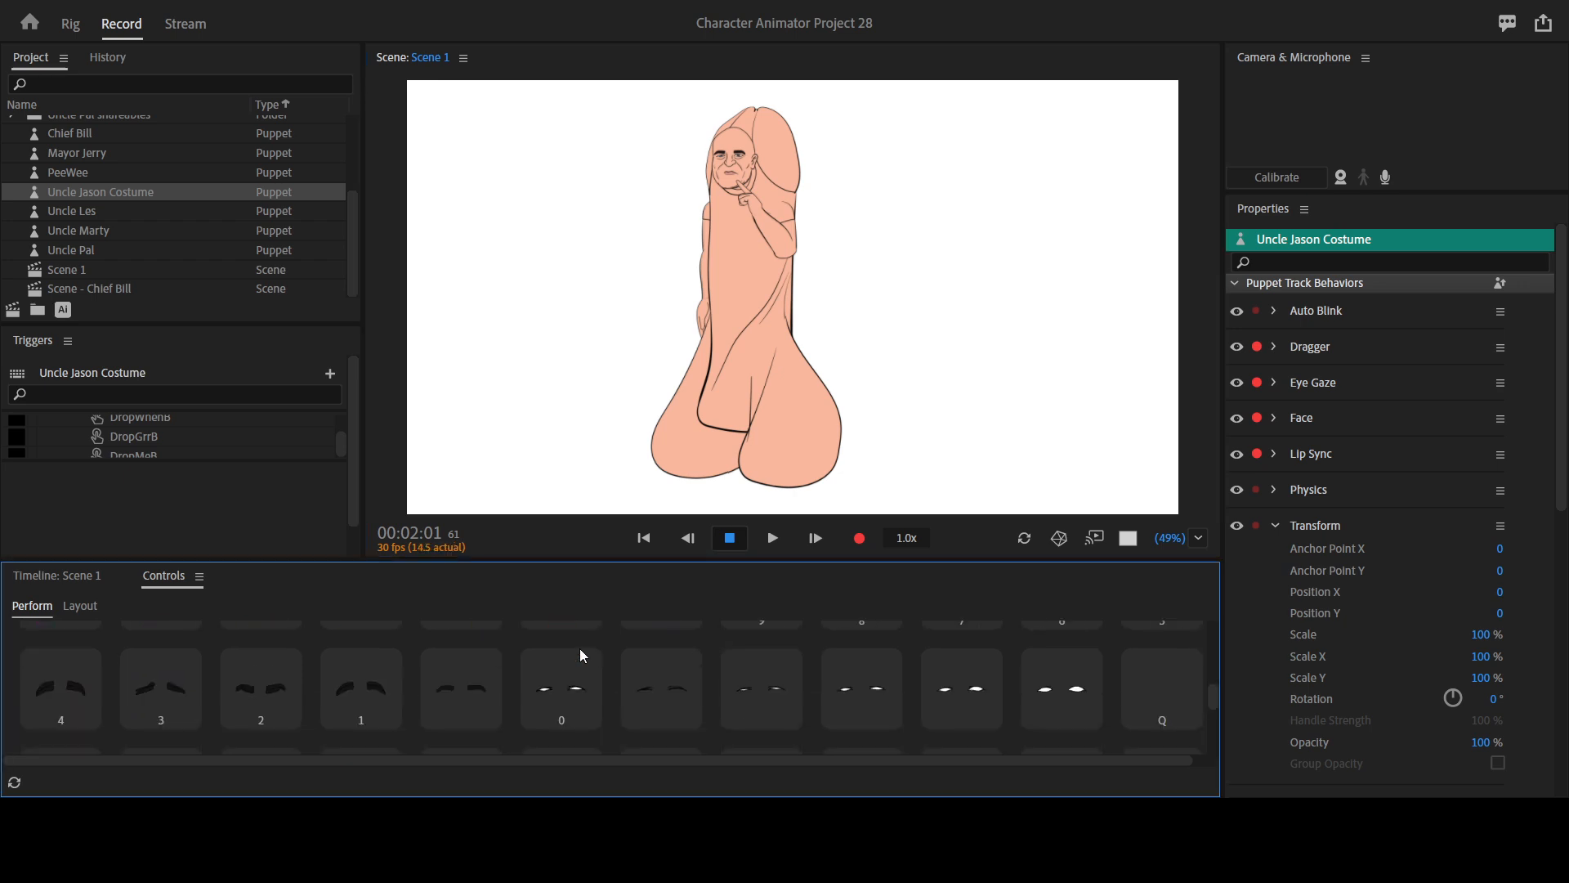
scroll(580, 649, "up", 4)
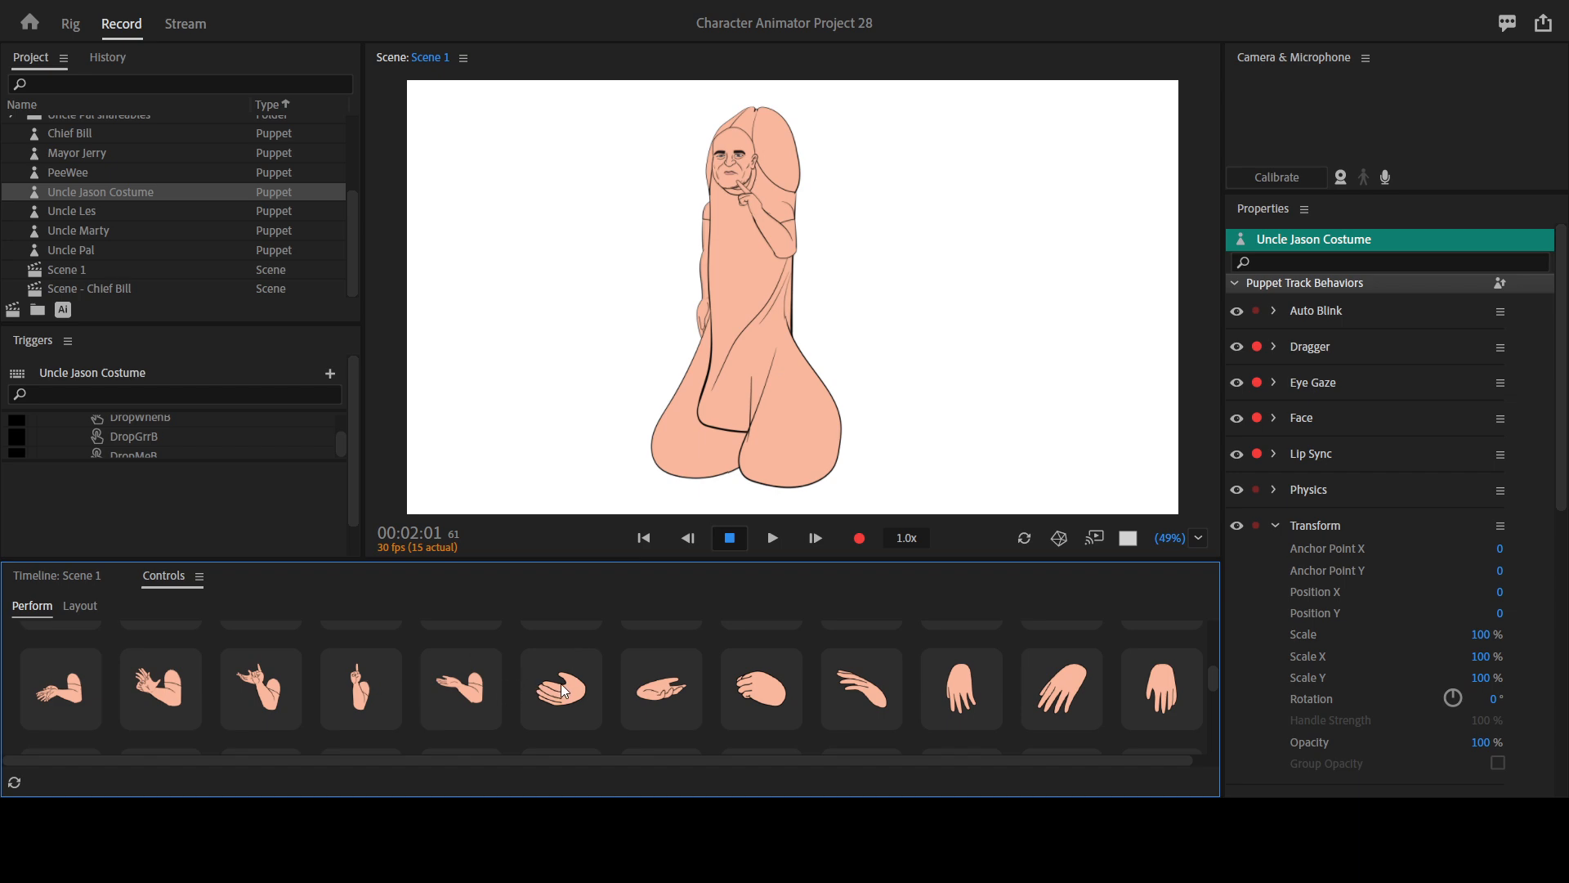
left_click(766, 683)
left_click(574, 672)
left_click(578, 673)
left_click(577, 673)
left_click(675, 687)
Examine the arm pose with the raised open palm in the enlarged scene view and restore the normal layout.
key("grave")
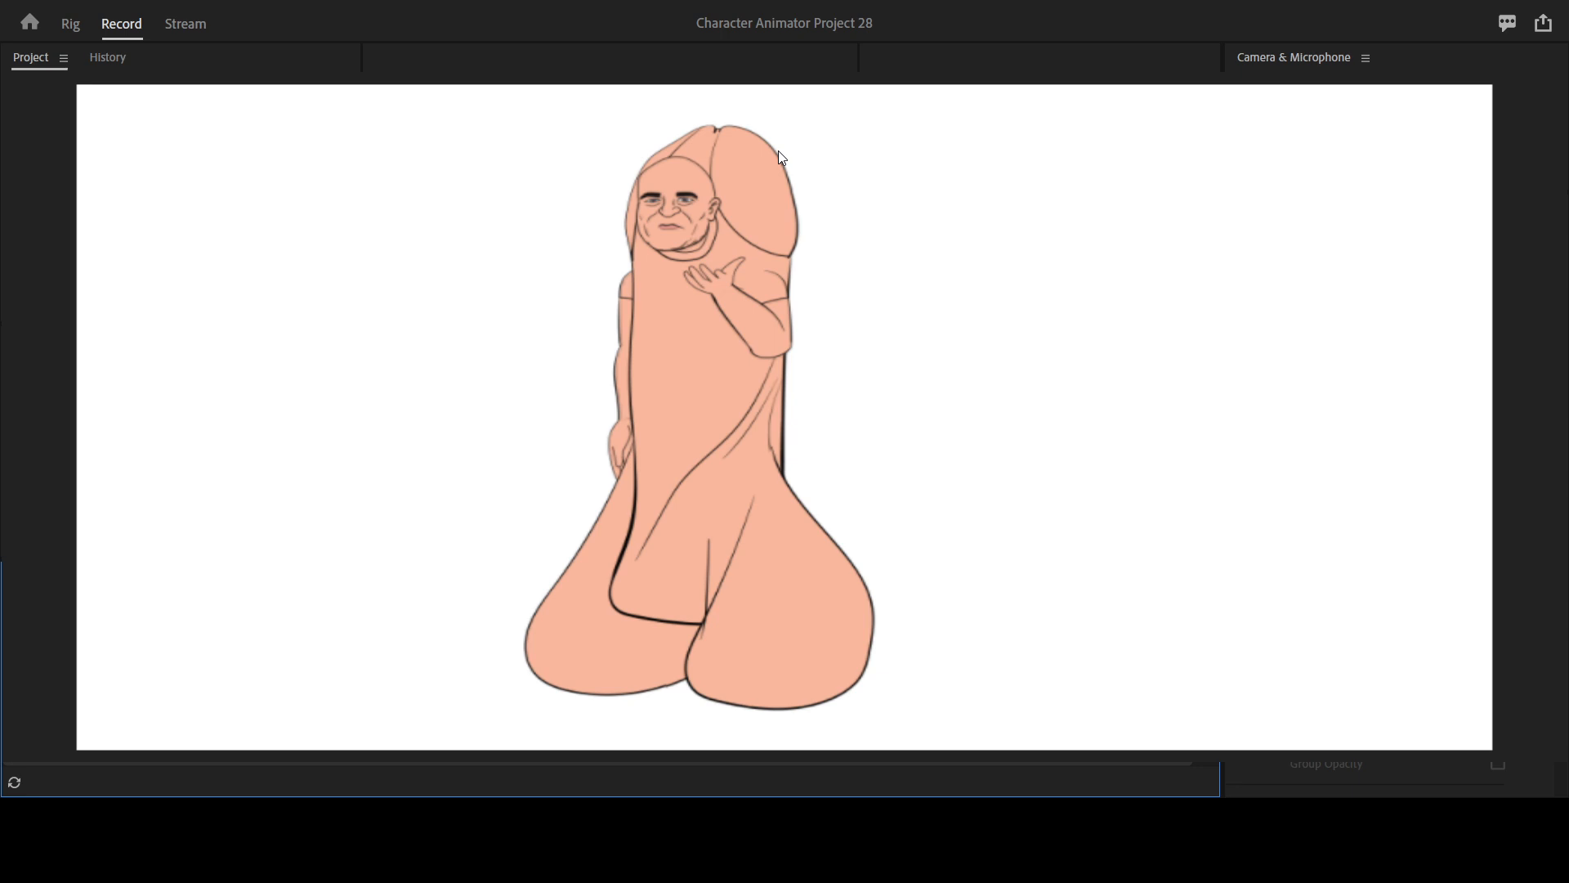
key("grave")
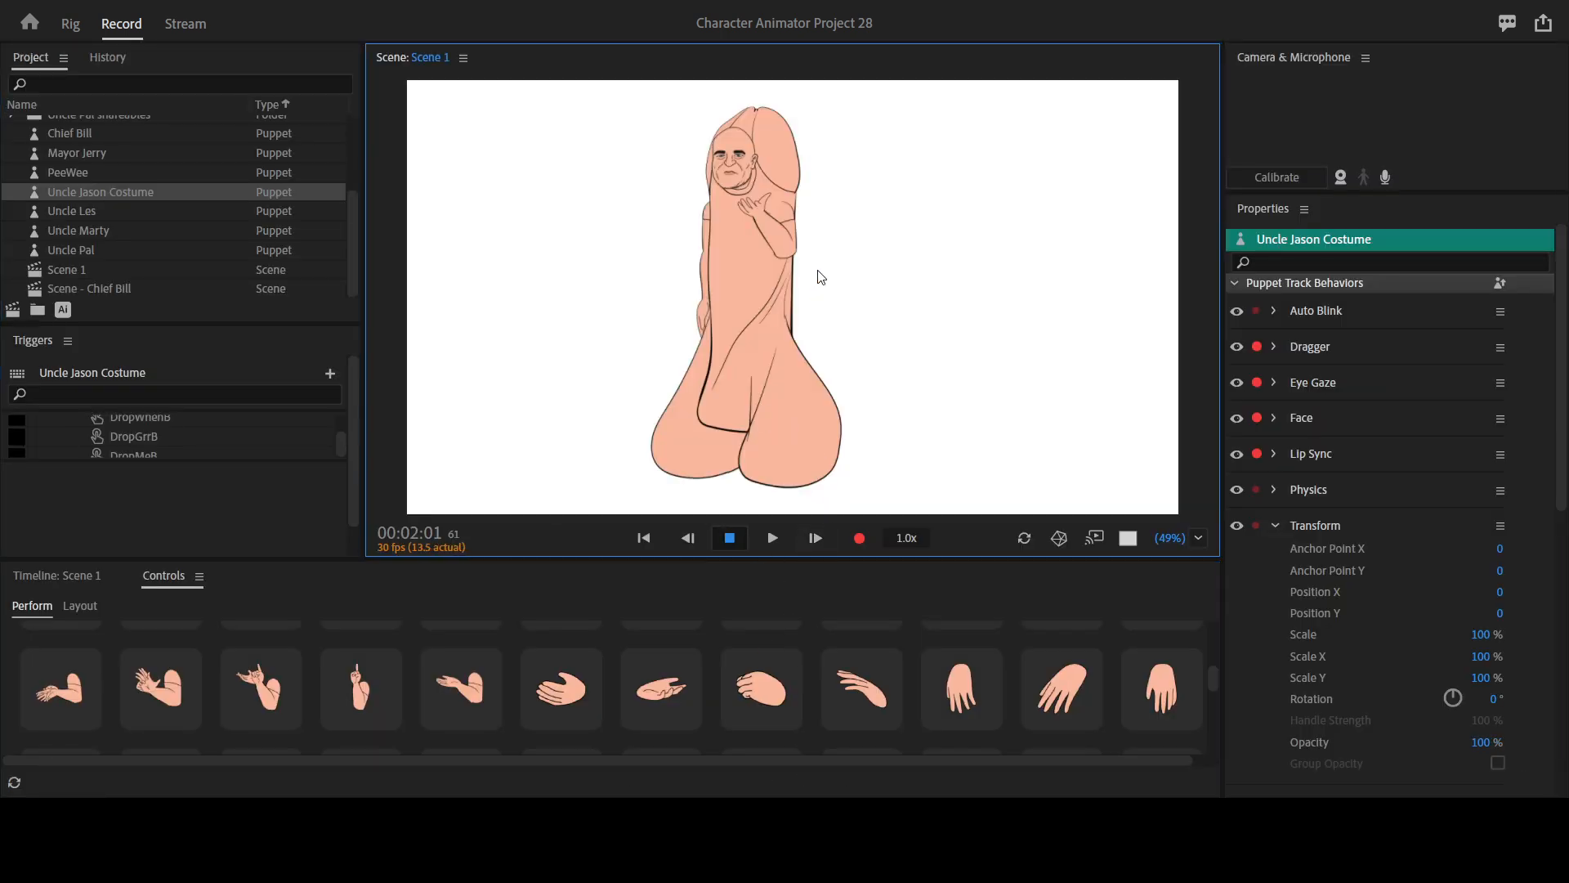
key("grave")
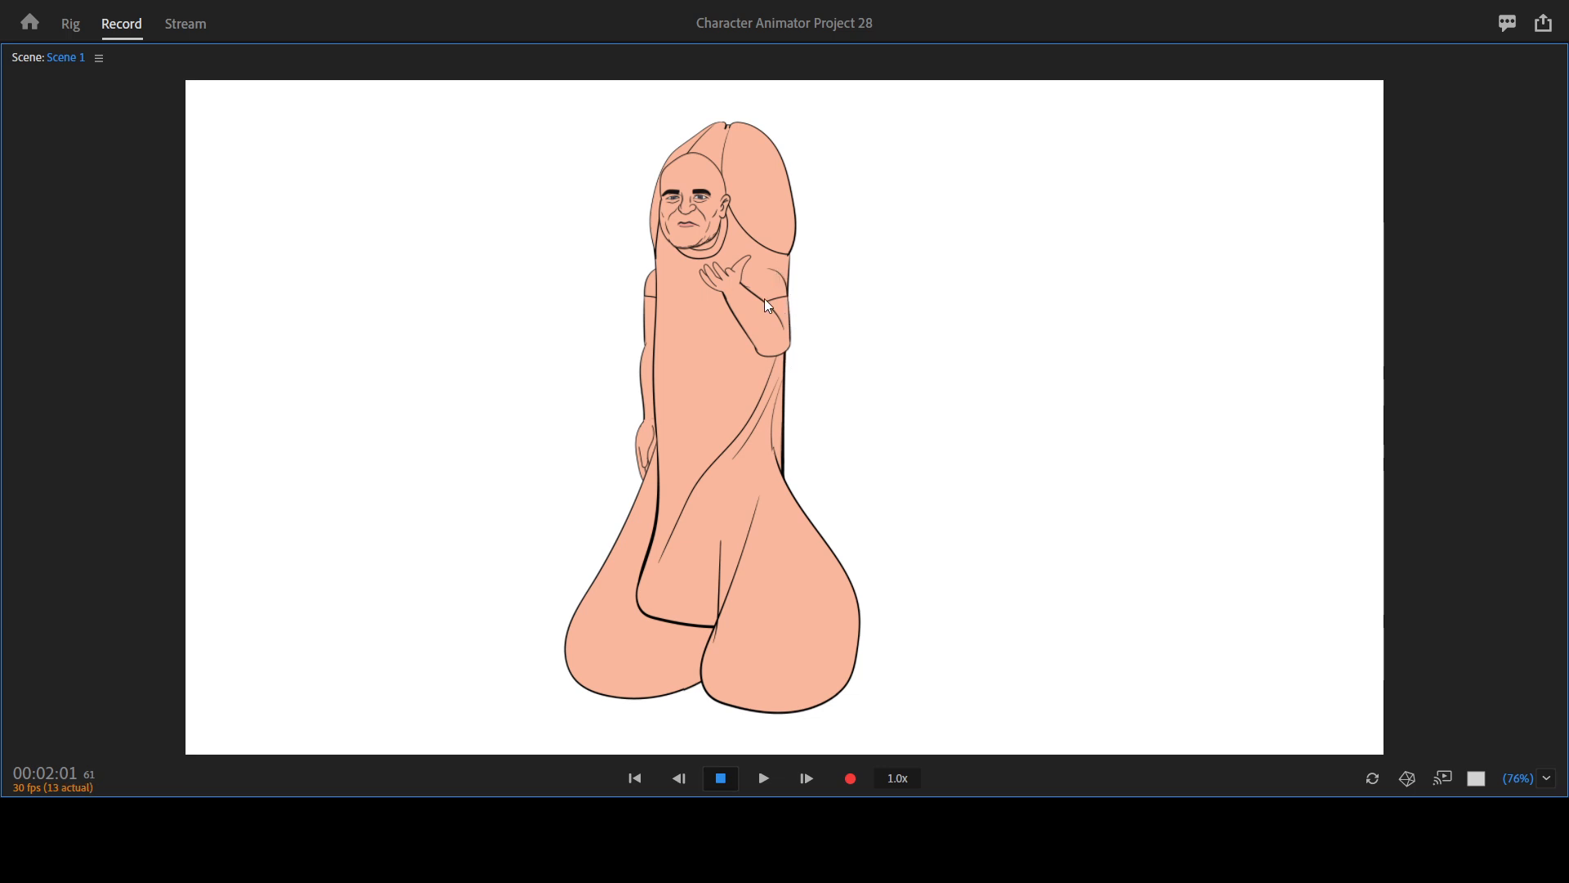
key("grave")
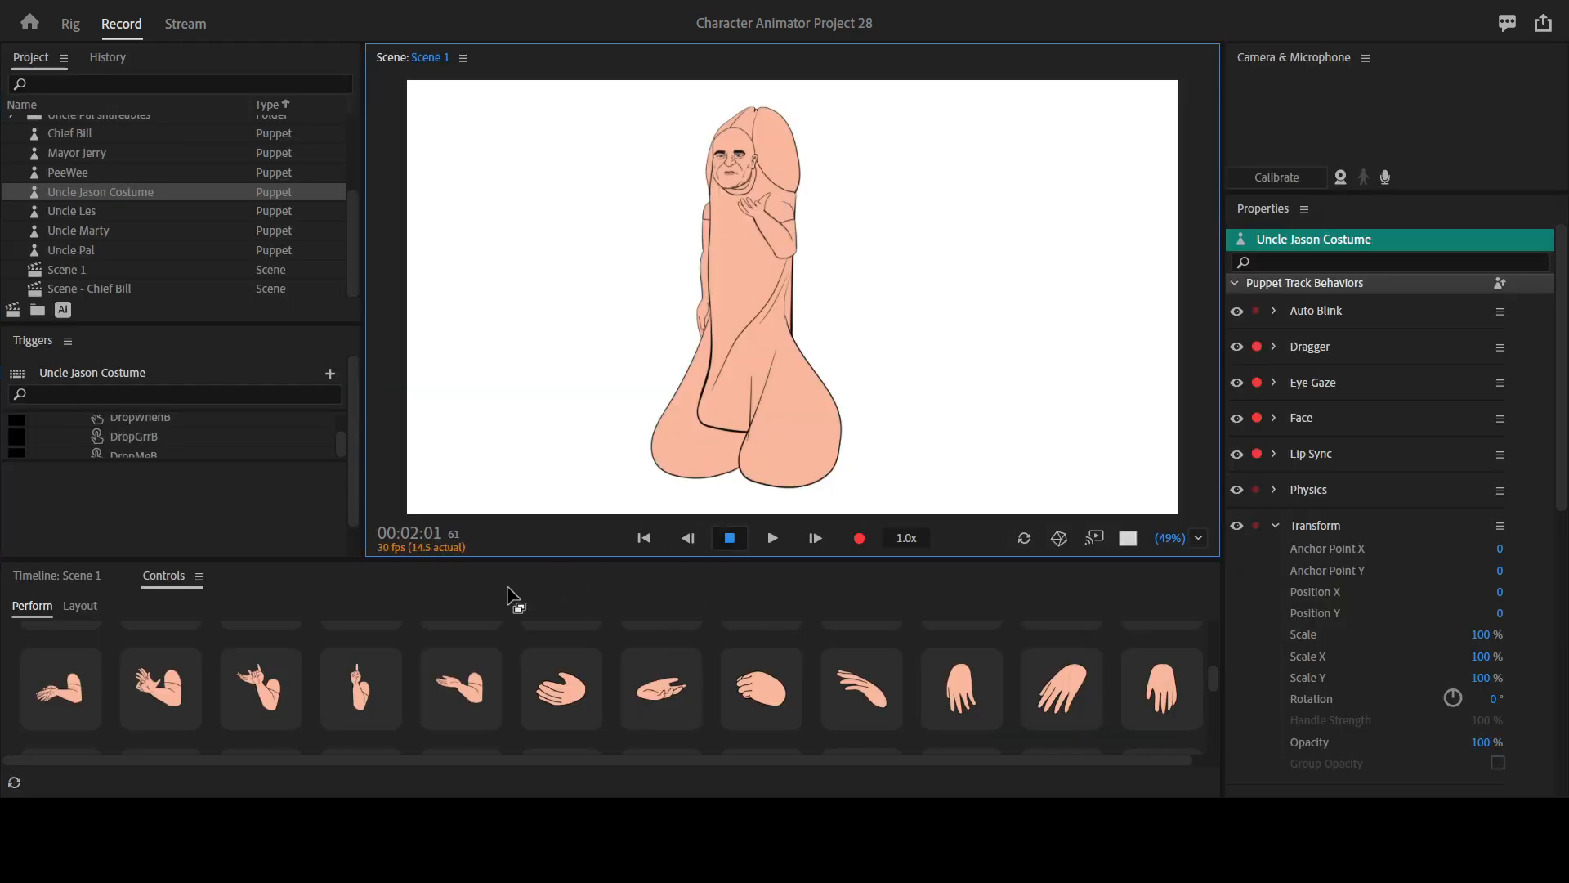
Try the pointing-up and open-hand arm triggers and browse back to the lowered arm poses.
left_click(367, 685)
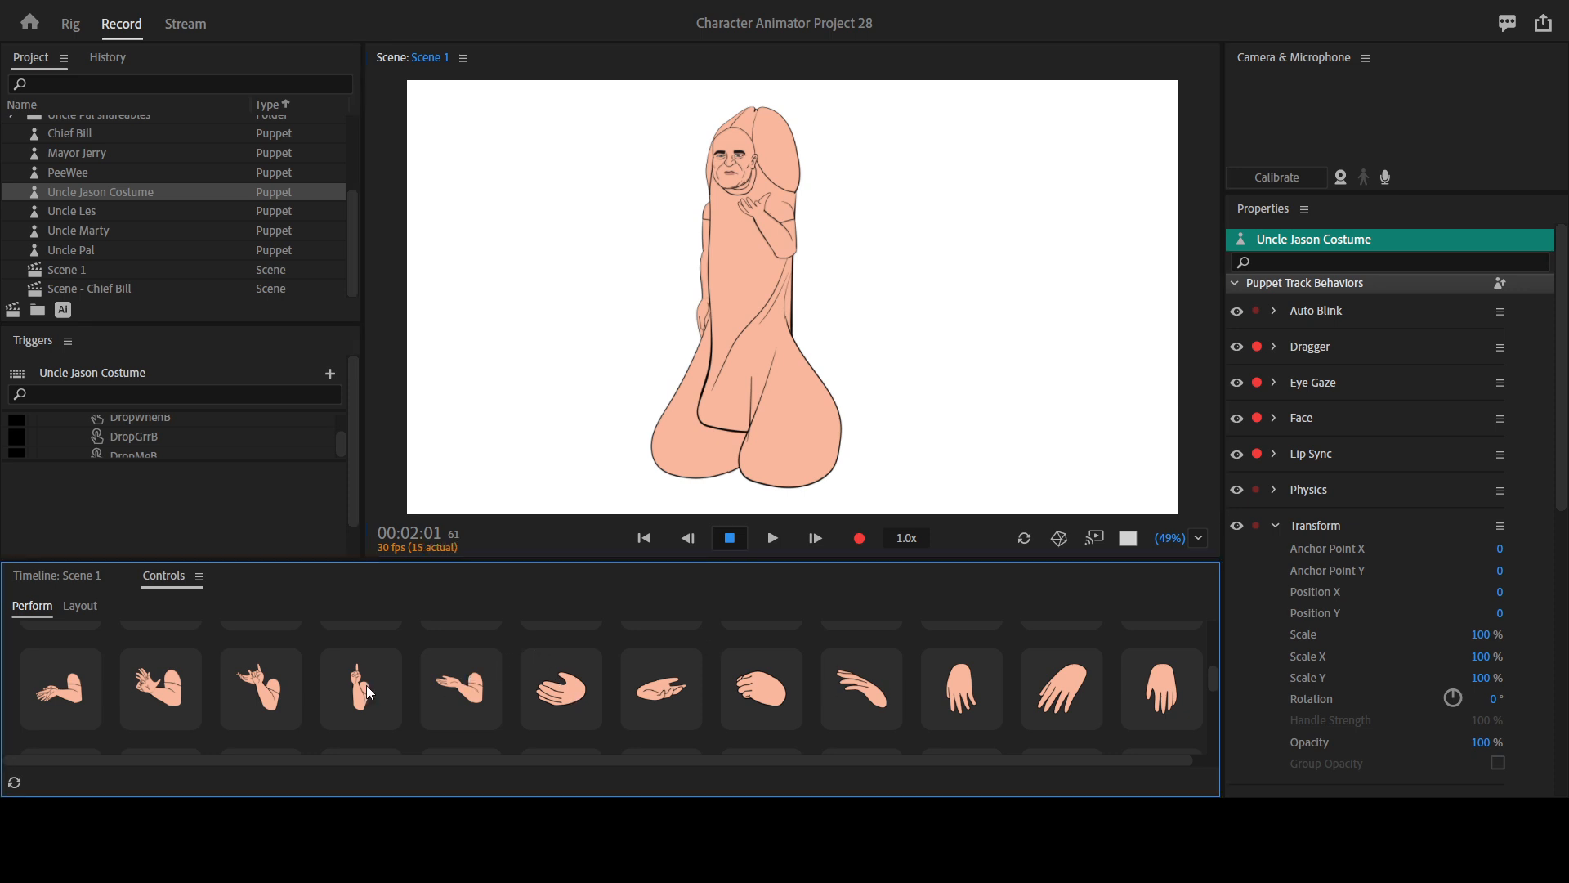
left_click(266, 648)
scroll(427, 680, "up", 3)
scroll(427, 681, "up", 2)
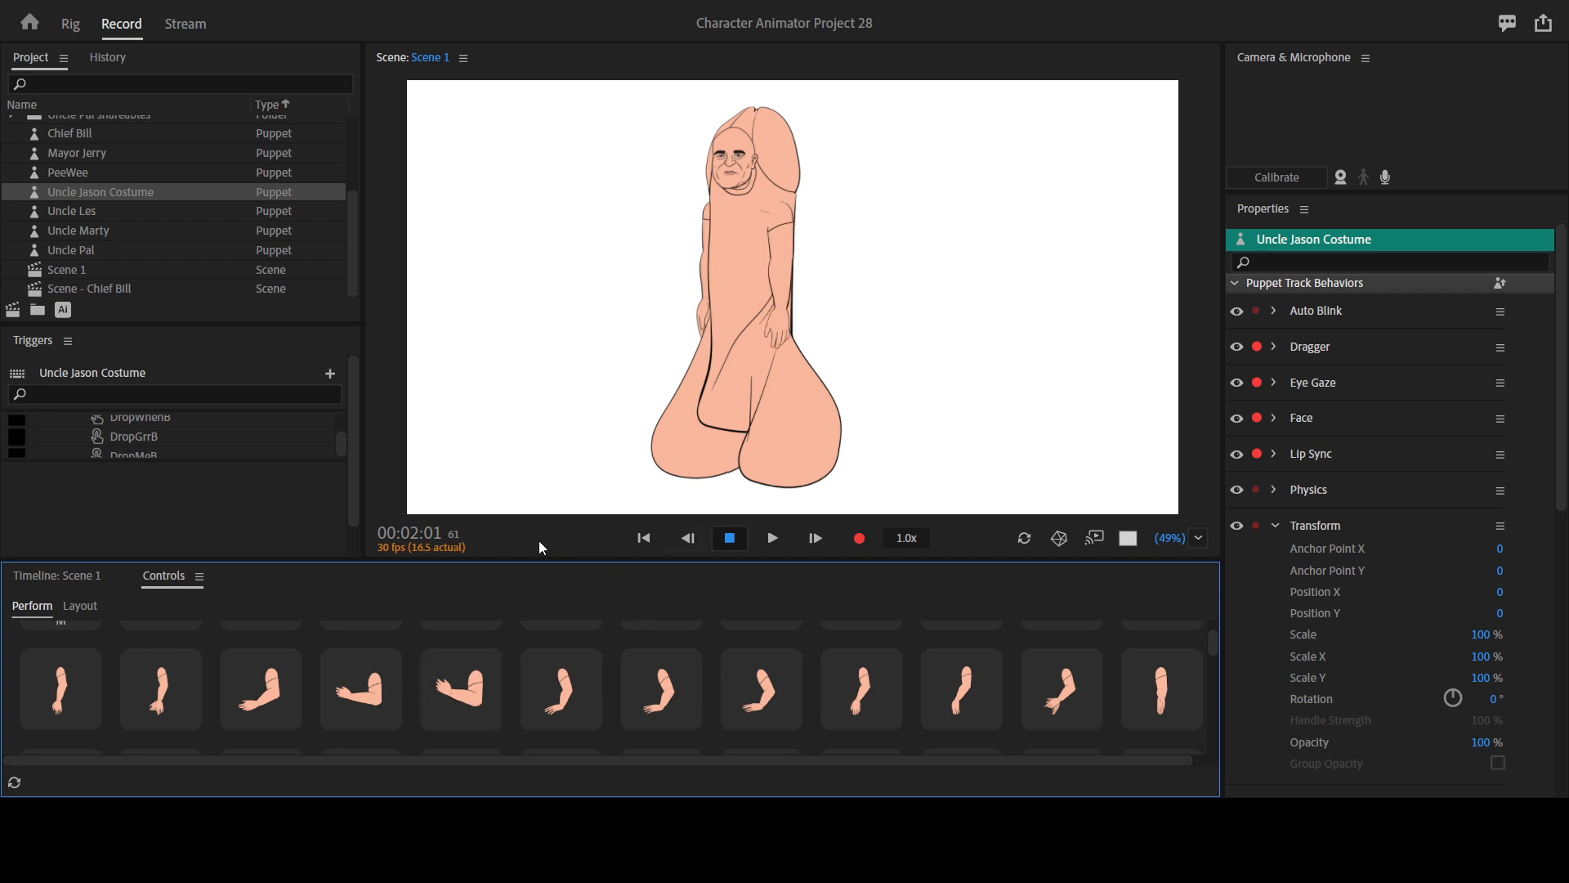
Add the slightly bent lowered arm pose to the timeline as a two-frame ArmA trigger starting at frame 62.
left_click(103, 577)
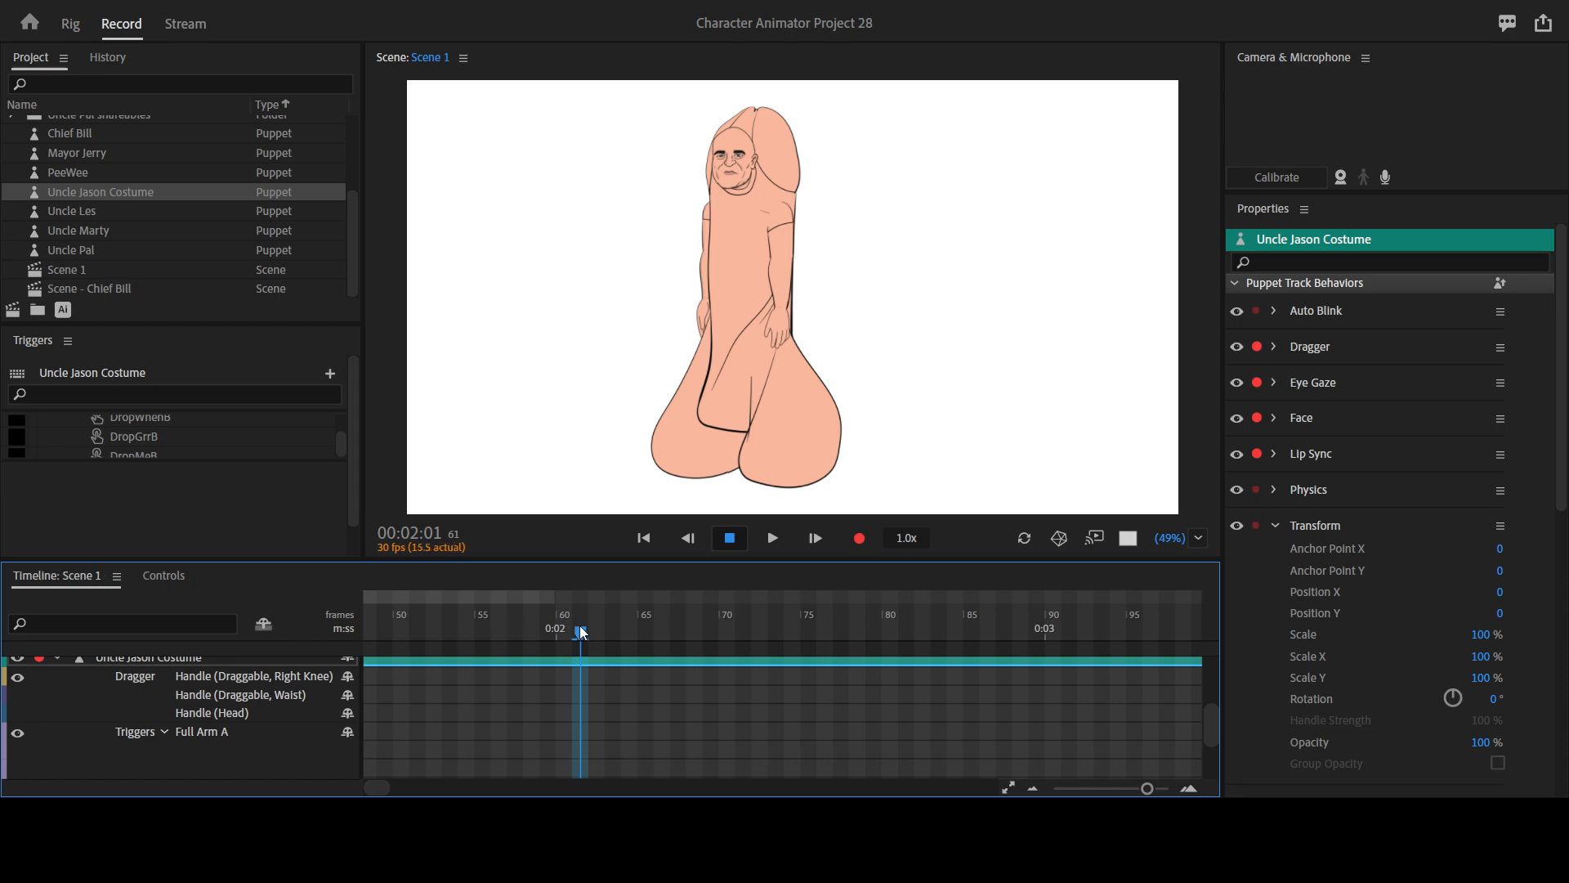
left_click(601, 630)
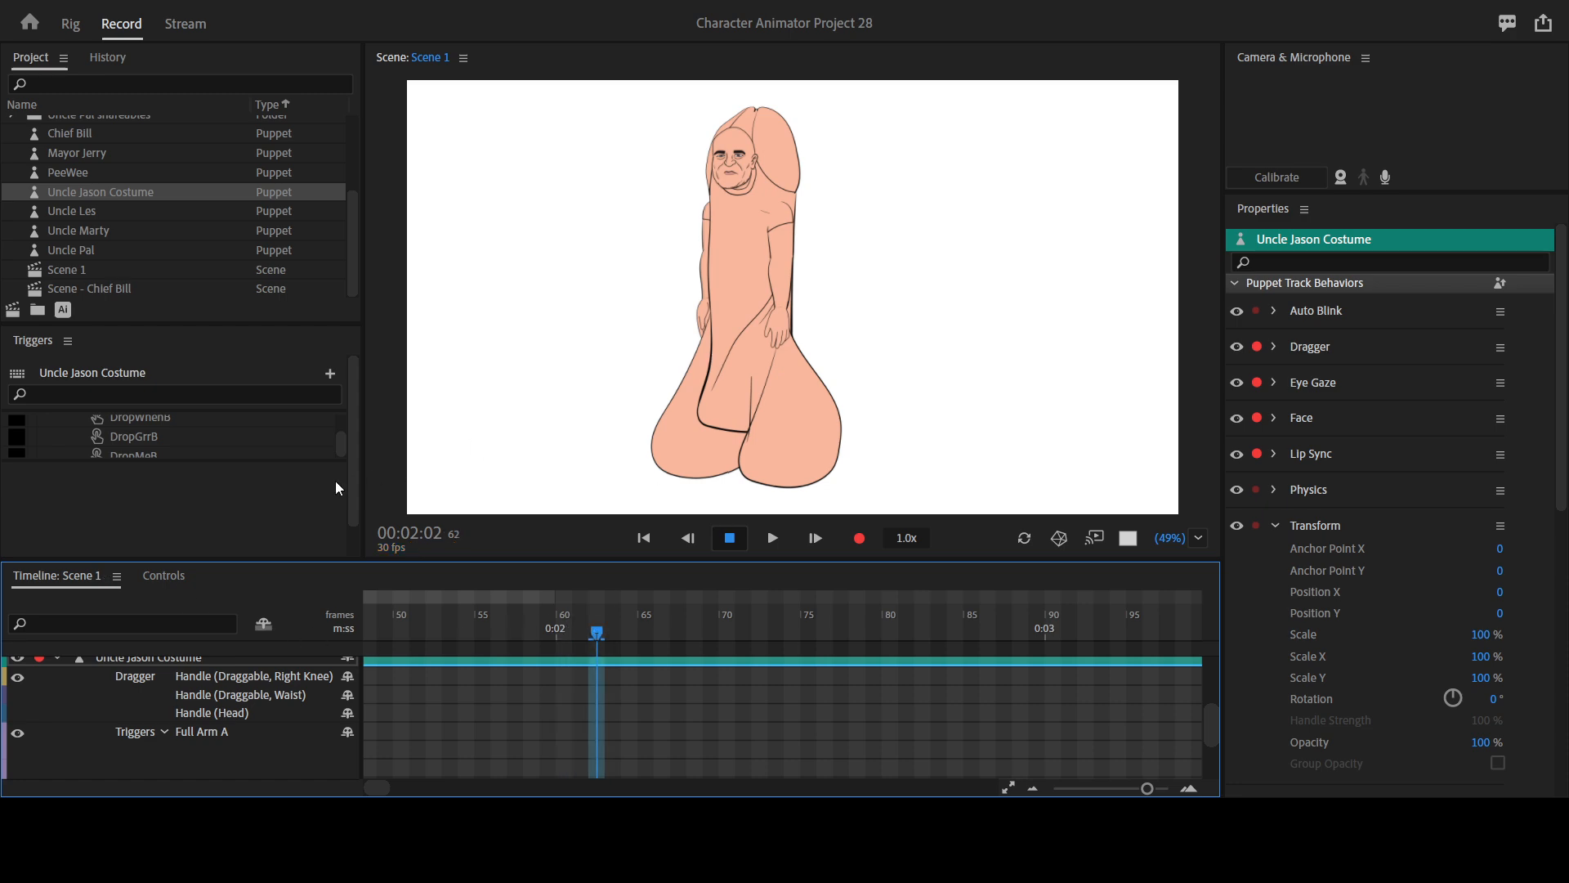
left_click(163, 576)
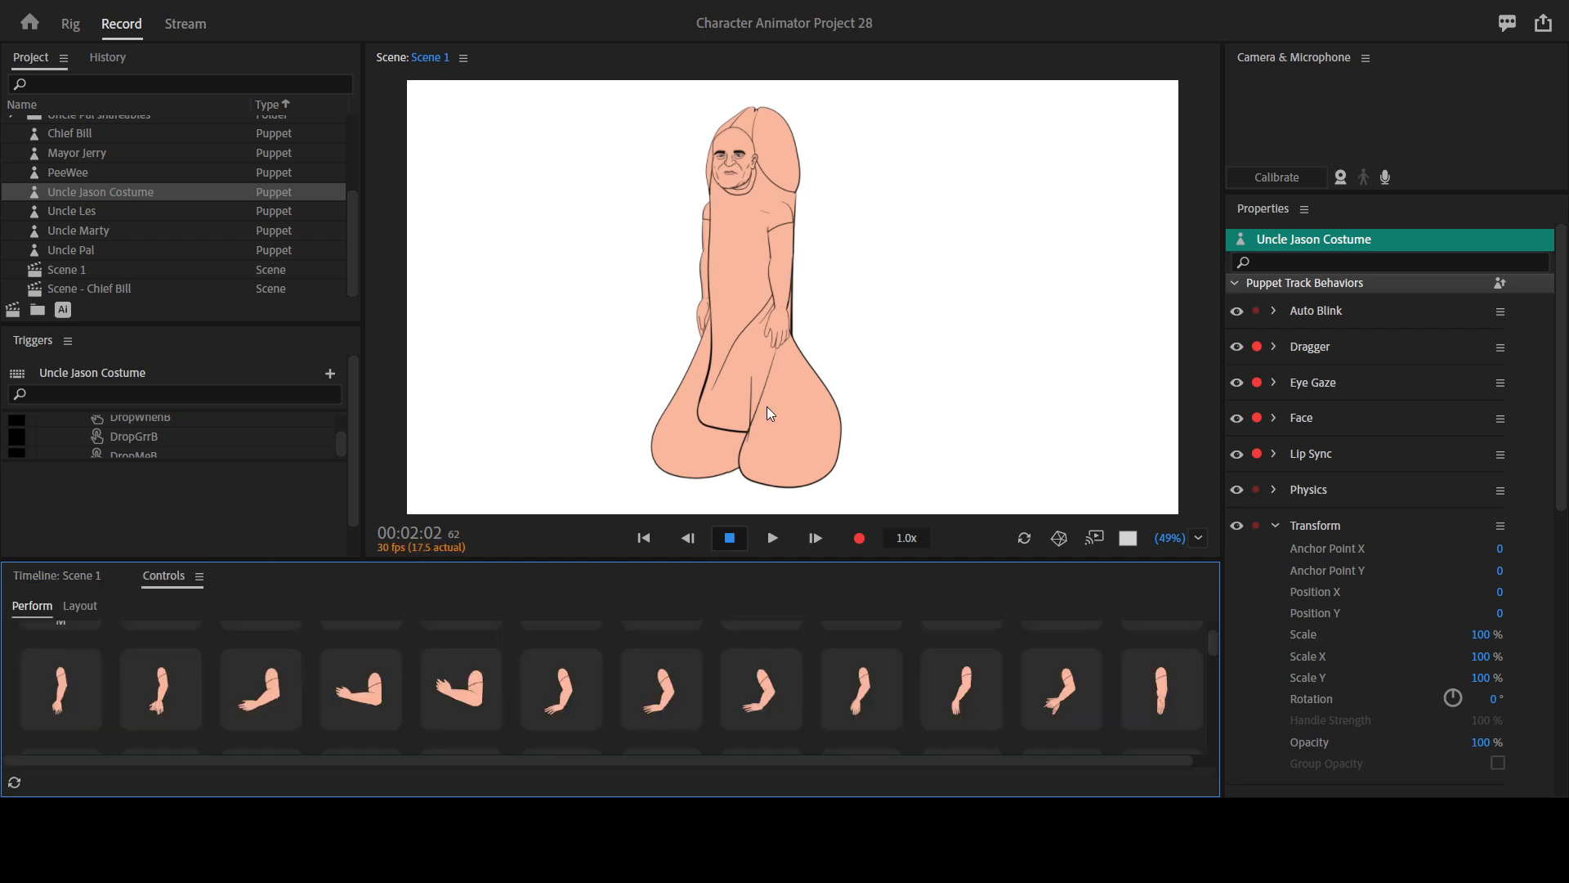
scroll(638, 716, "up", 2)
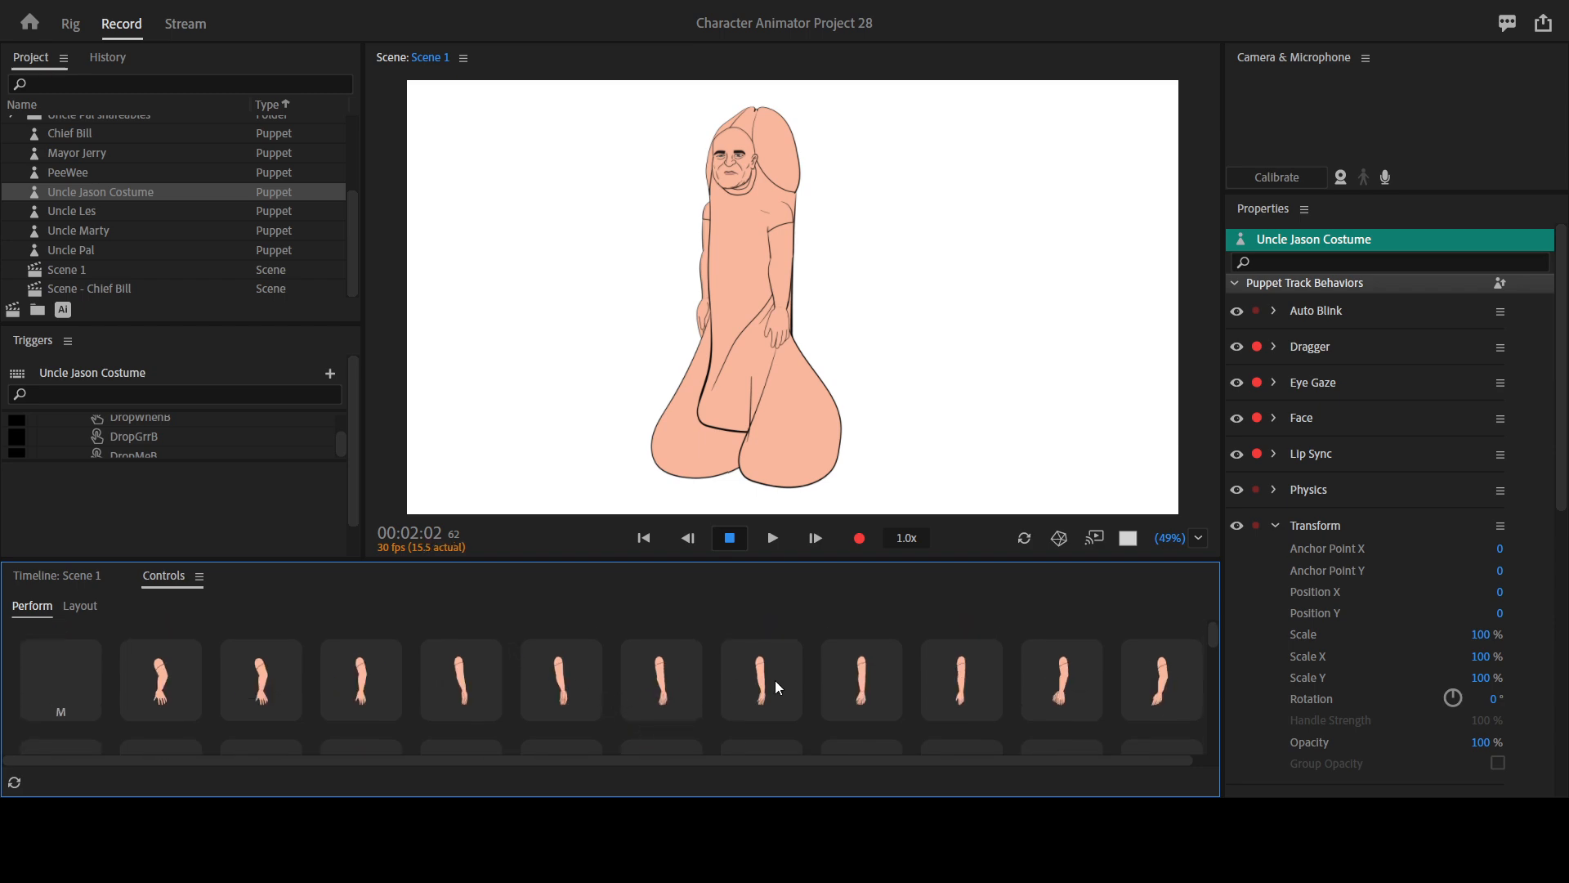
scroll(777, 681, "down", 1)
scroll(245, 688, "down", 1)
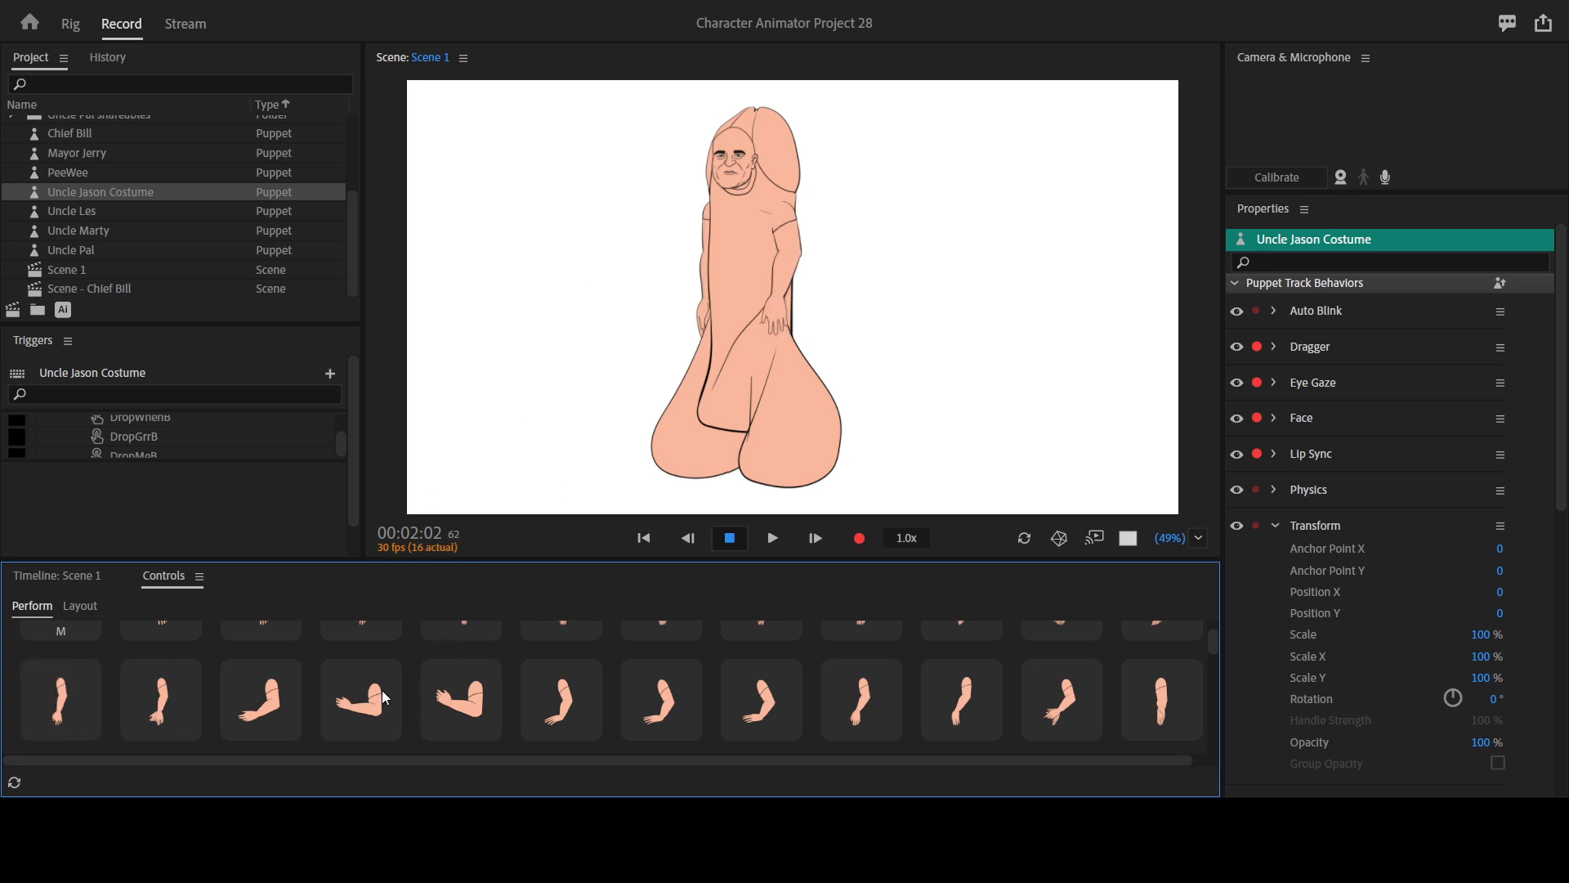
left_click(81, 575)
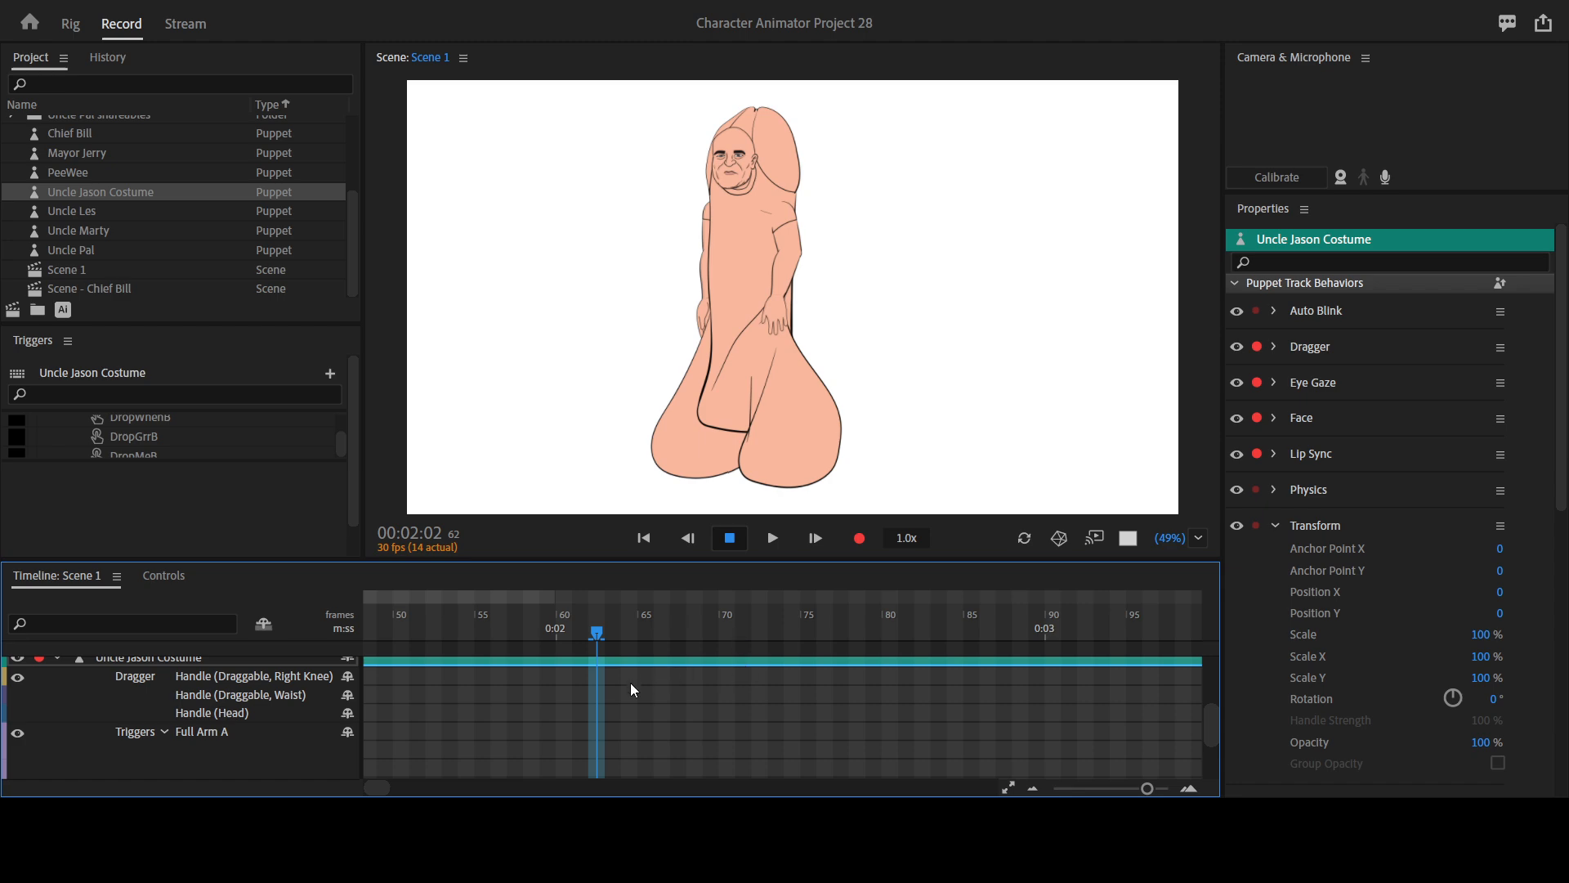
key("ctrl+v")
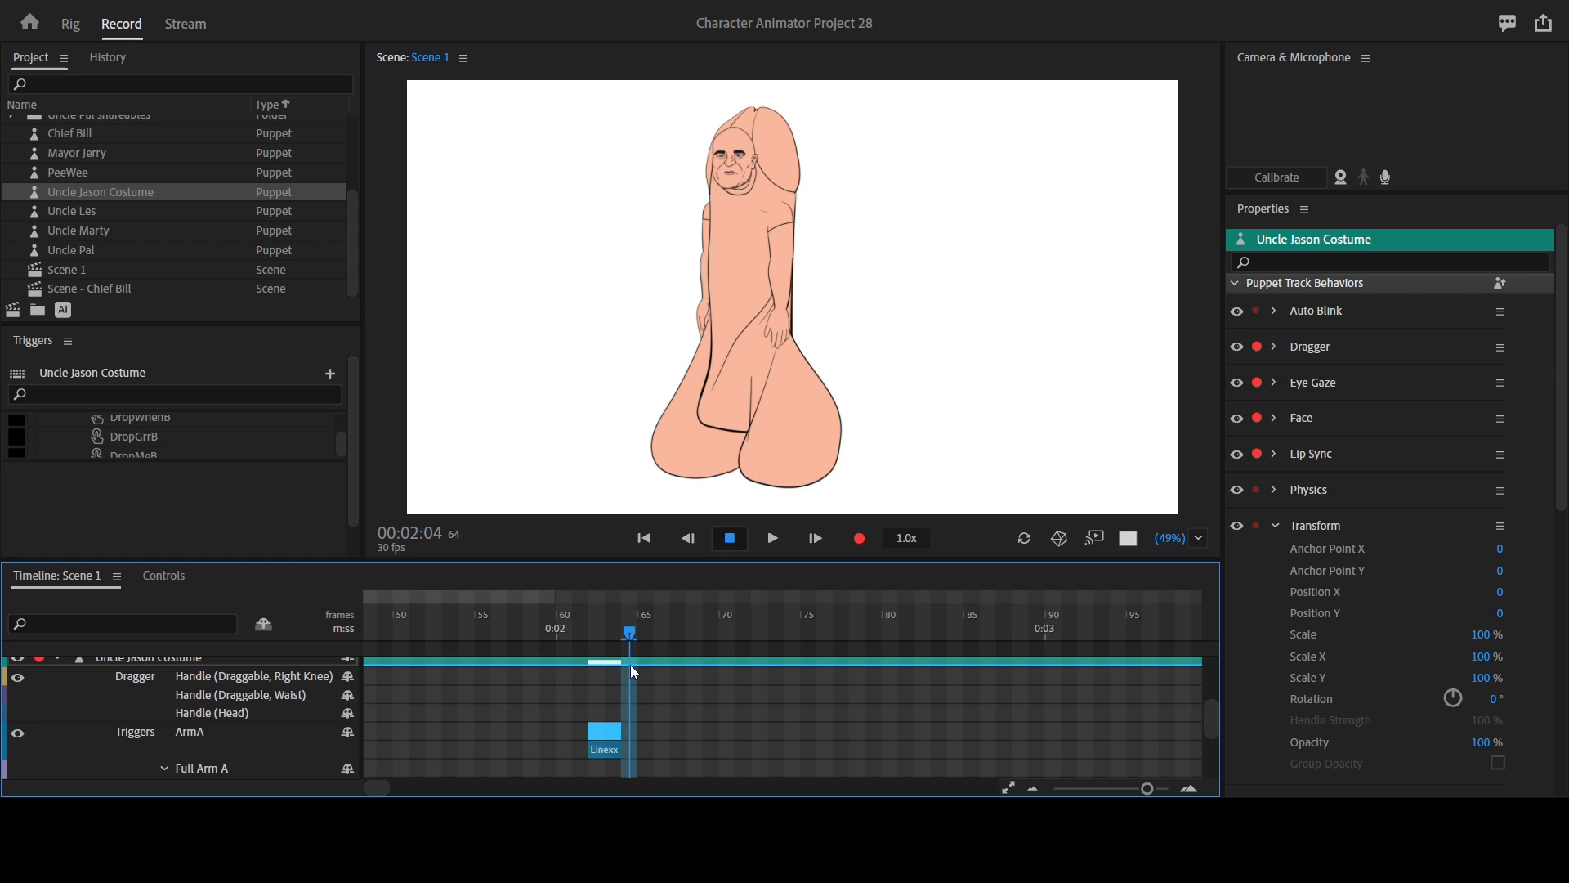
Add the arm pose bent across the torso as a two-frame ArmA trigger starting at frame 64.
left_click(162, 576)
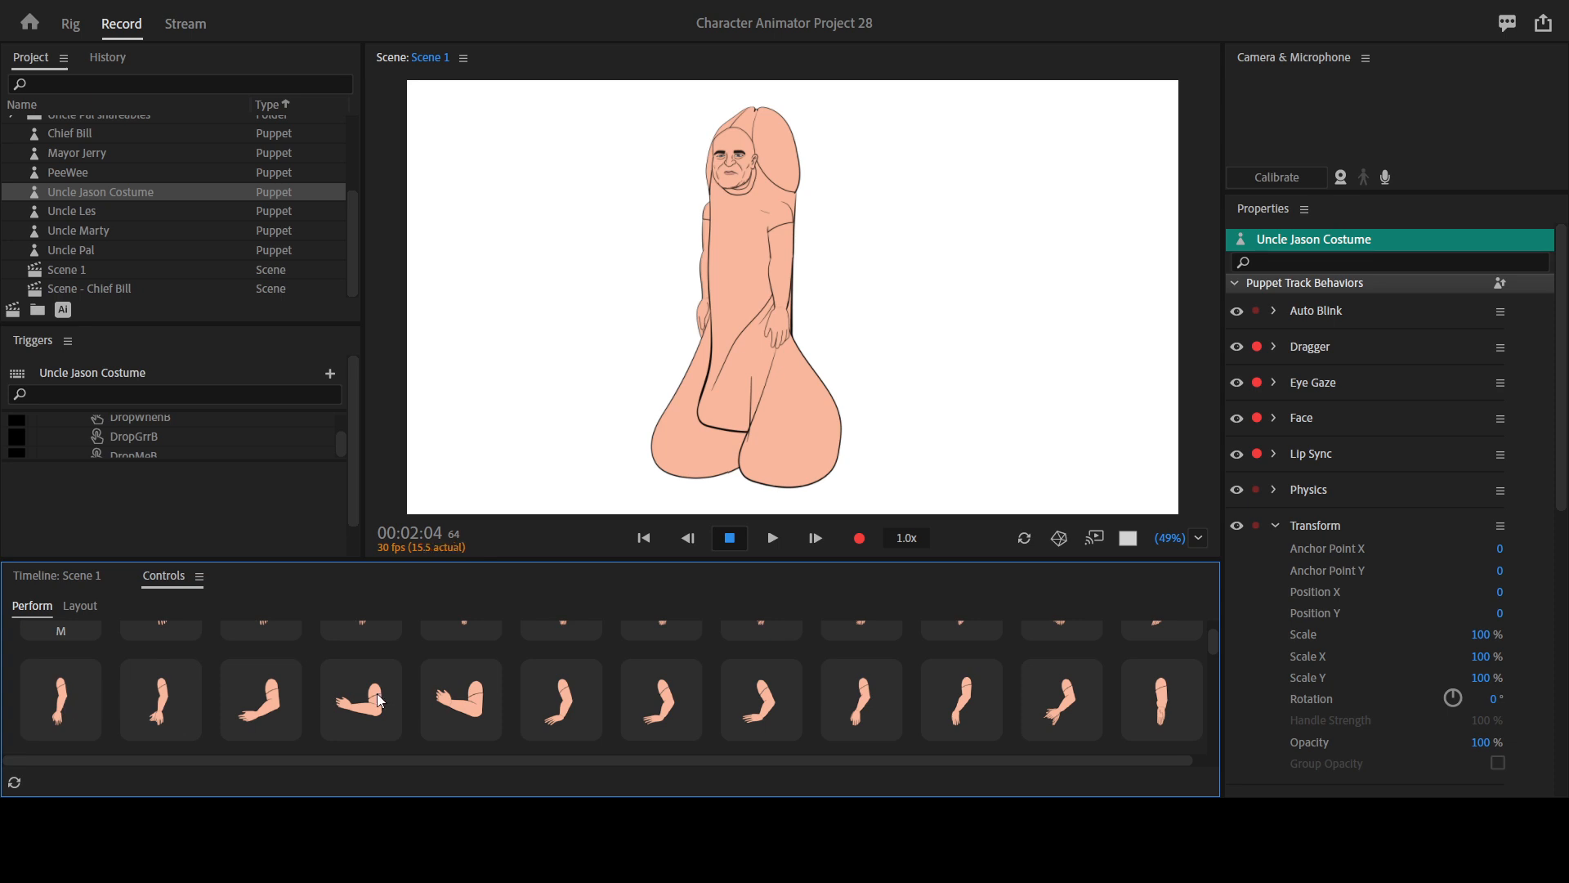
left_click(258, 716)
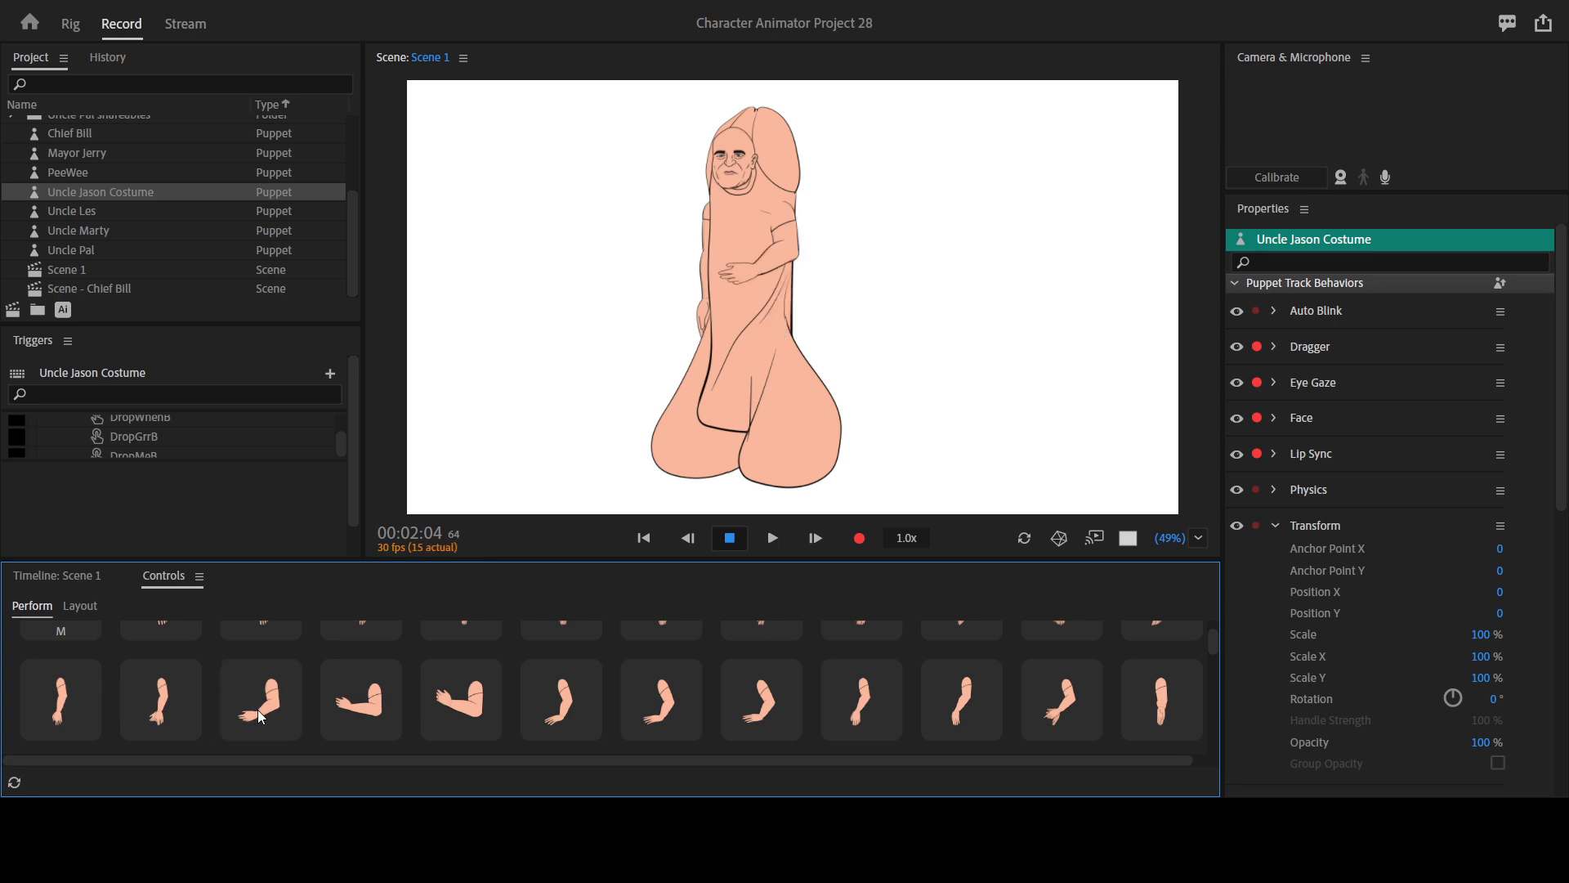
left_click(57, 577)
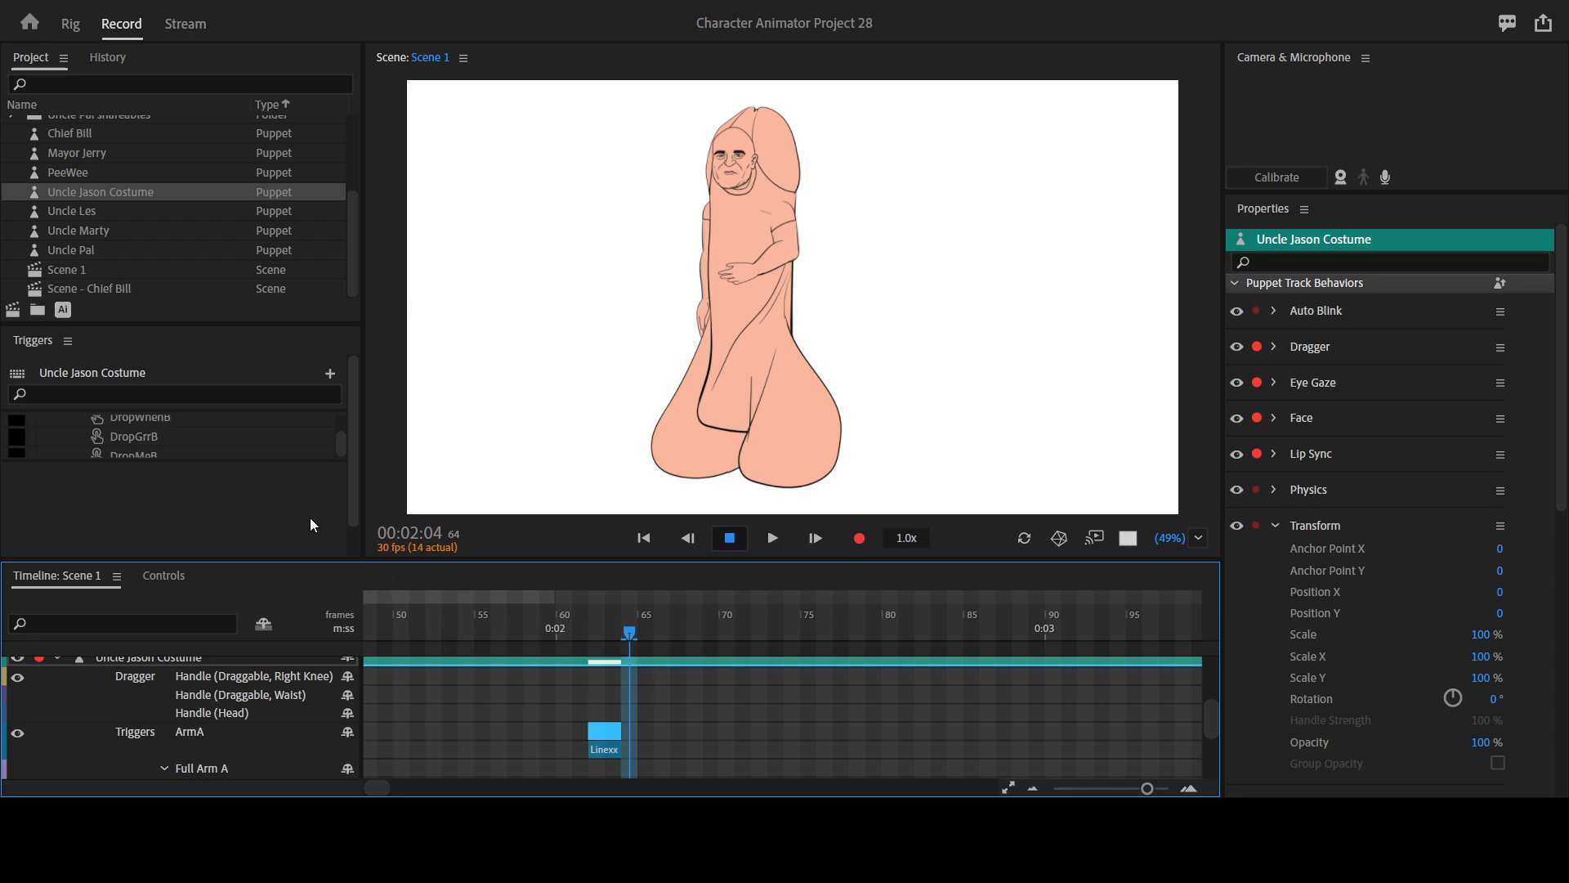
Add the arm pose with the raised pointing finger as a two-frame ArmA trigger starting at frame 66.
left_click(167, 573)
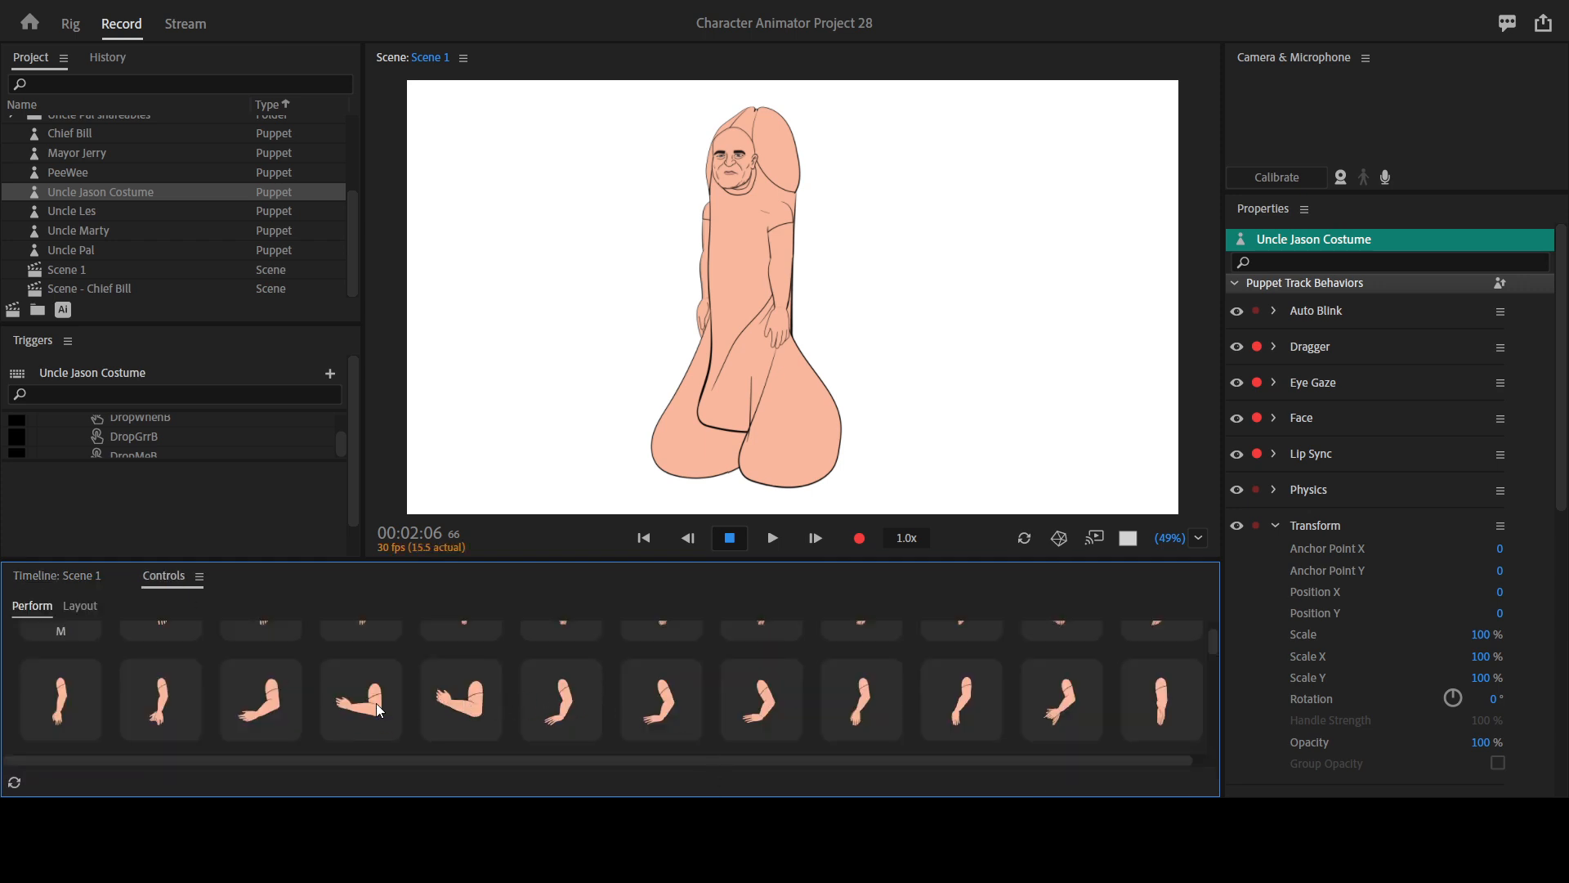
scroll(564, 693, "down", 1)
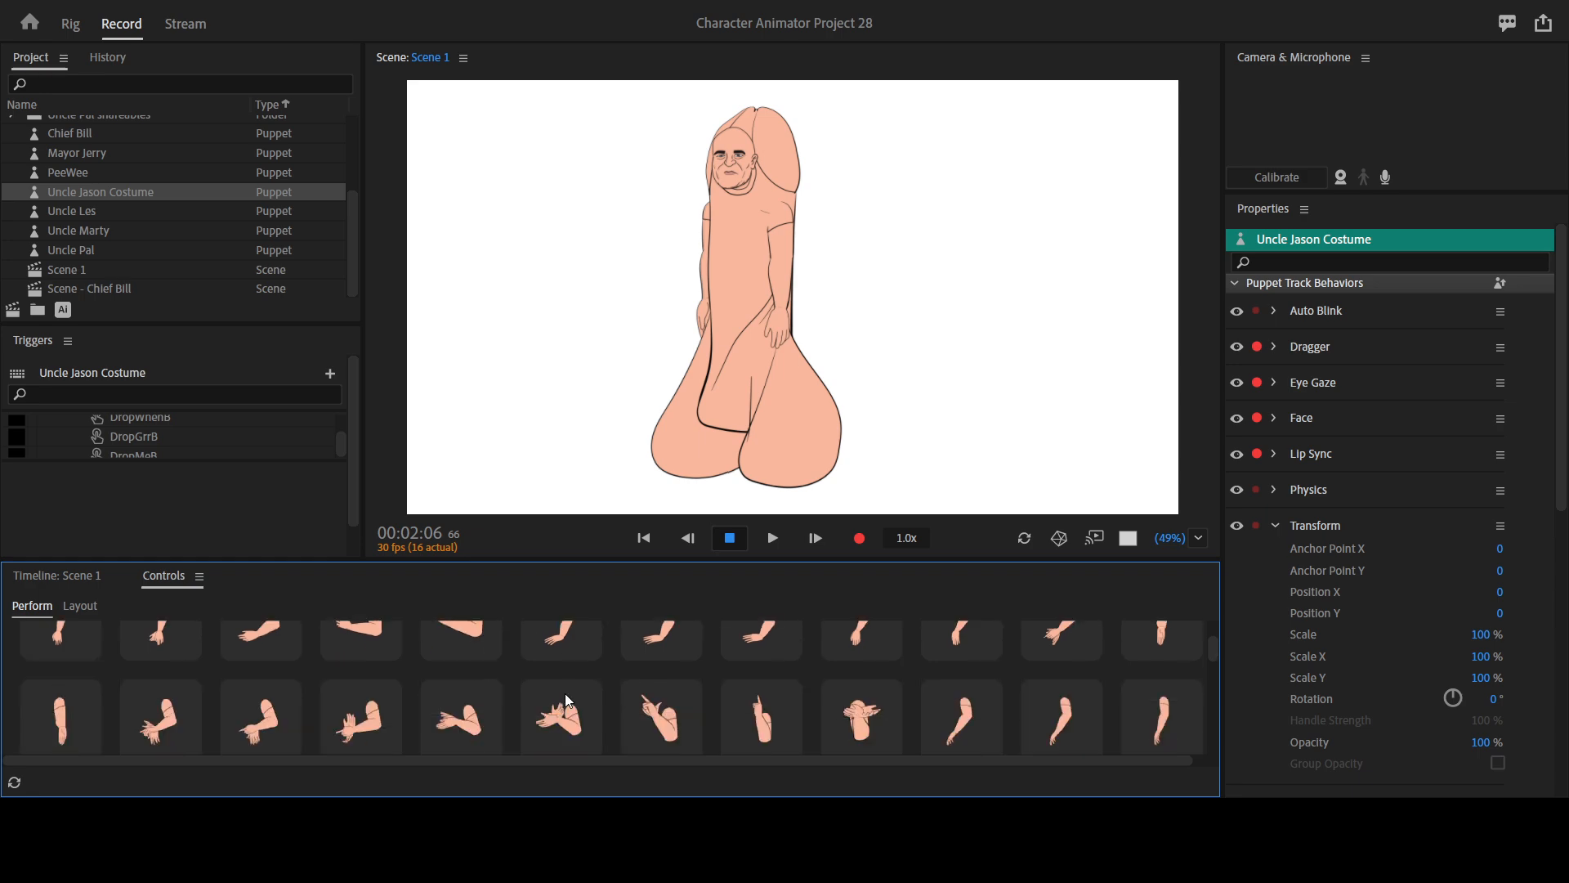
scroll(566, 692, "down", 1)
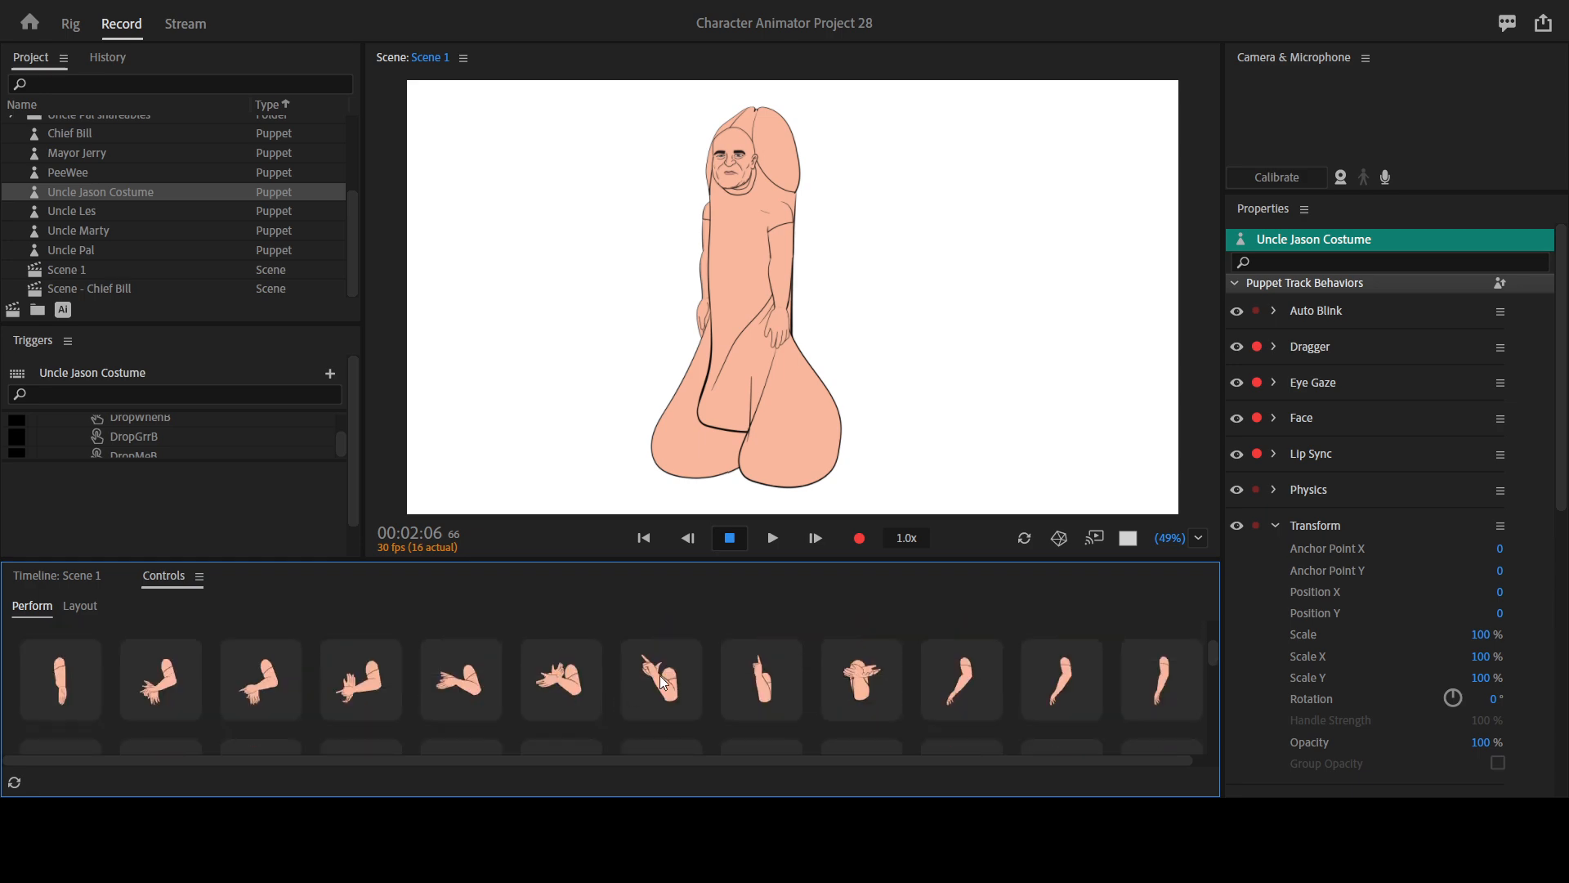
left_click(756, 667)
left_click(68, 575)
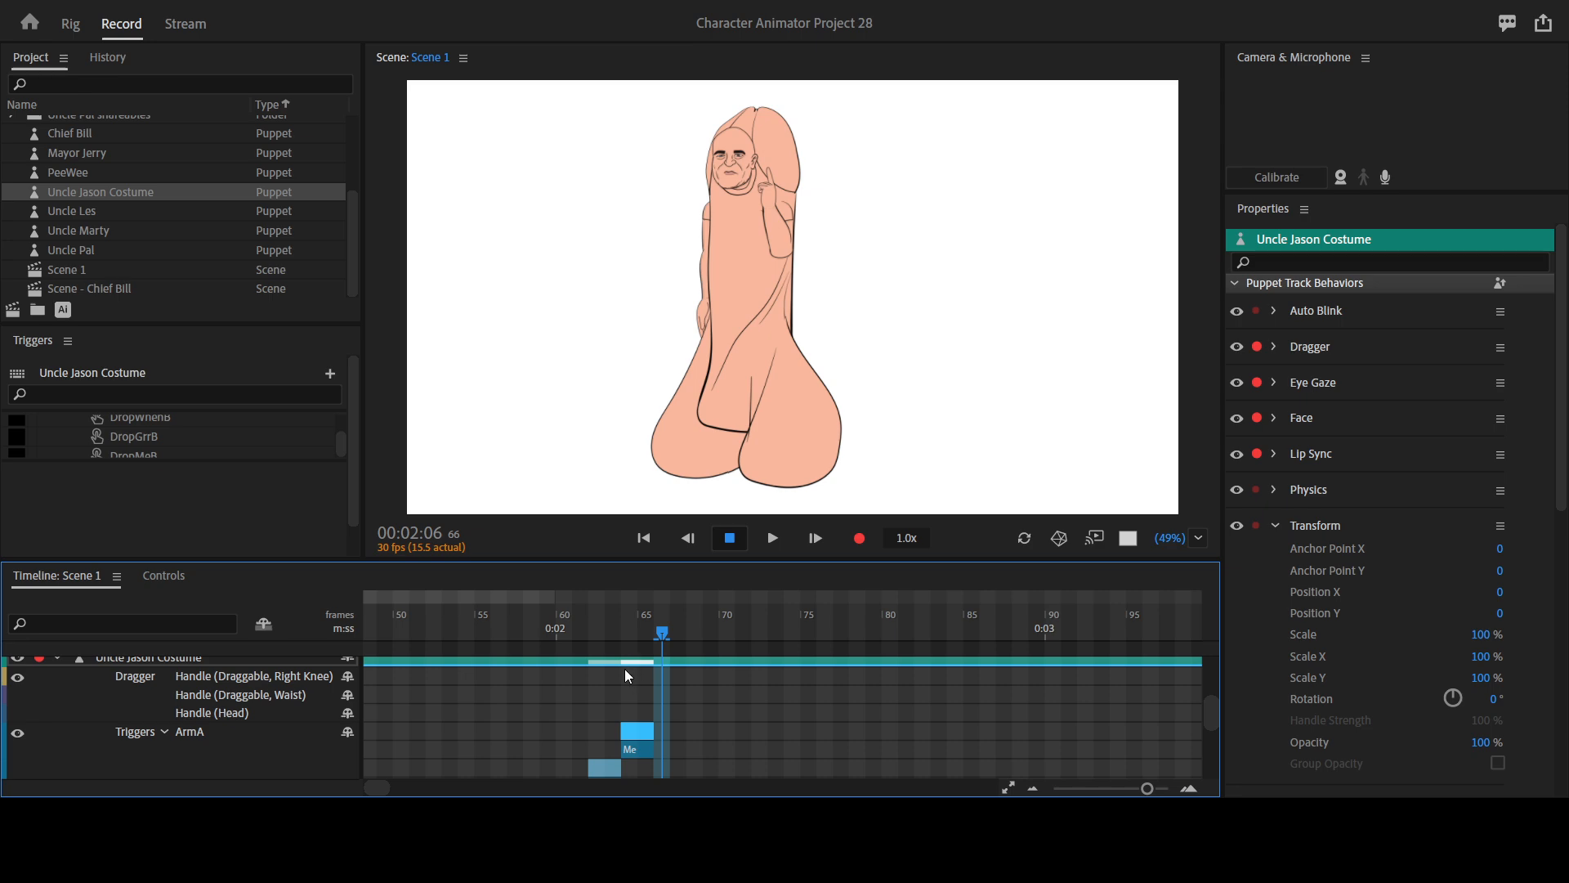
Collapse the ArmA trigger row, check its takes by scrubbing to frame 66, and select the takes.
left_click(166, 735)
left_click(589, 729)
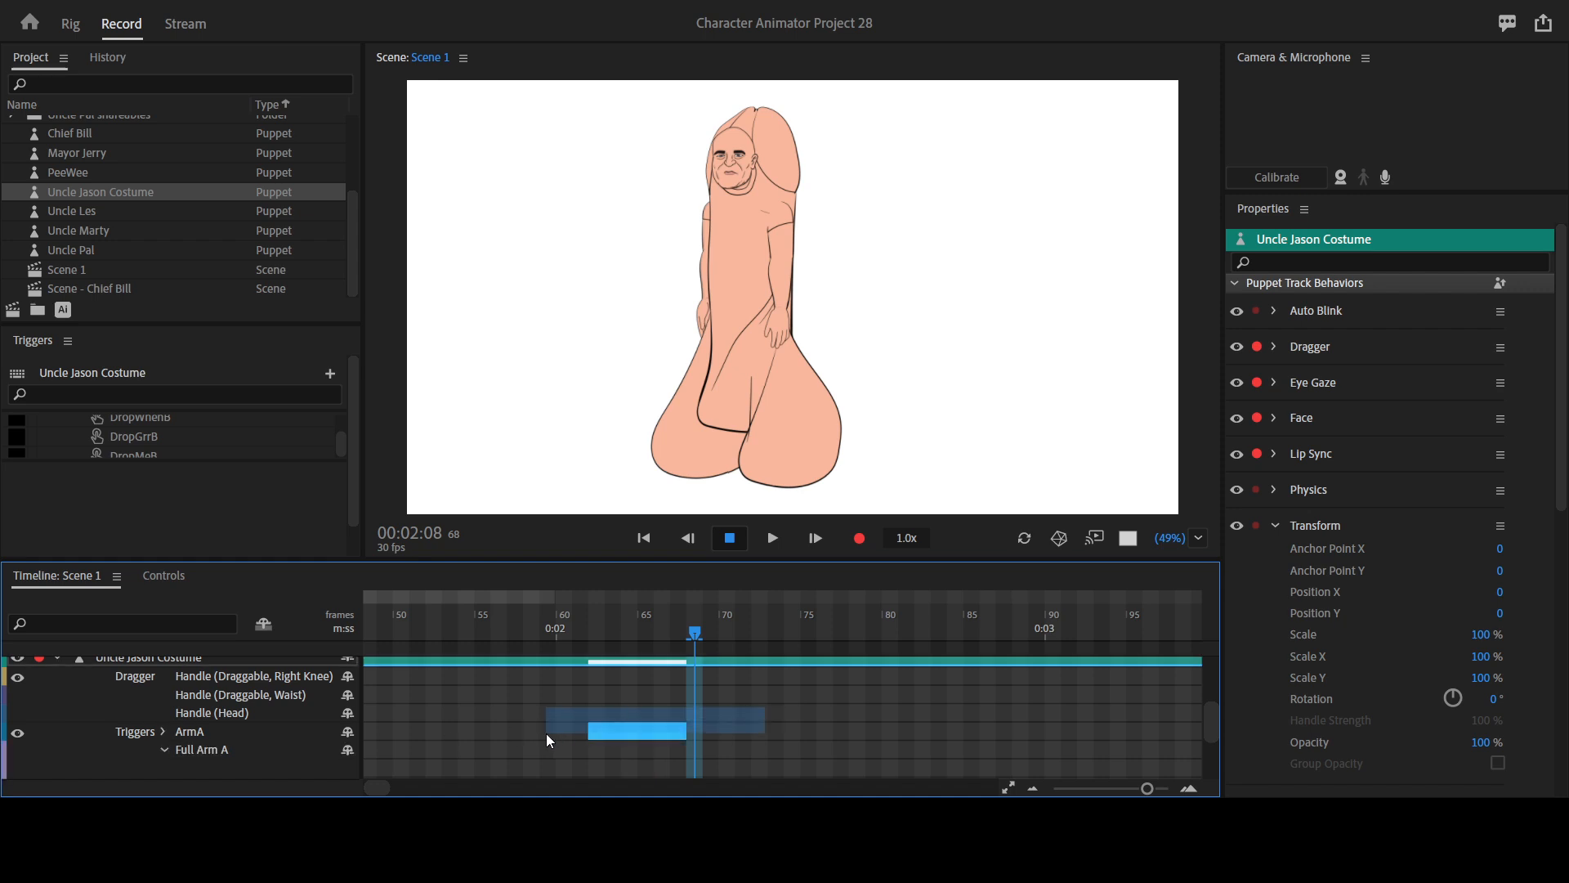
left_click(670, 732)
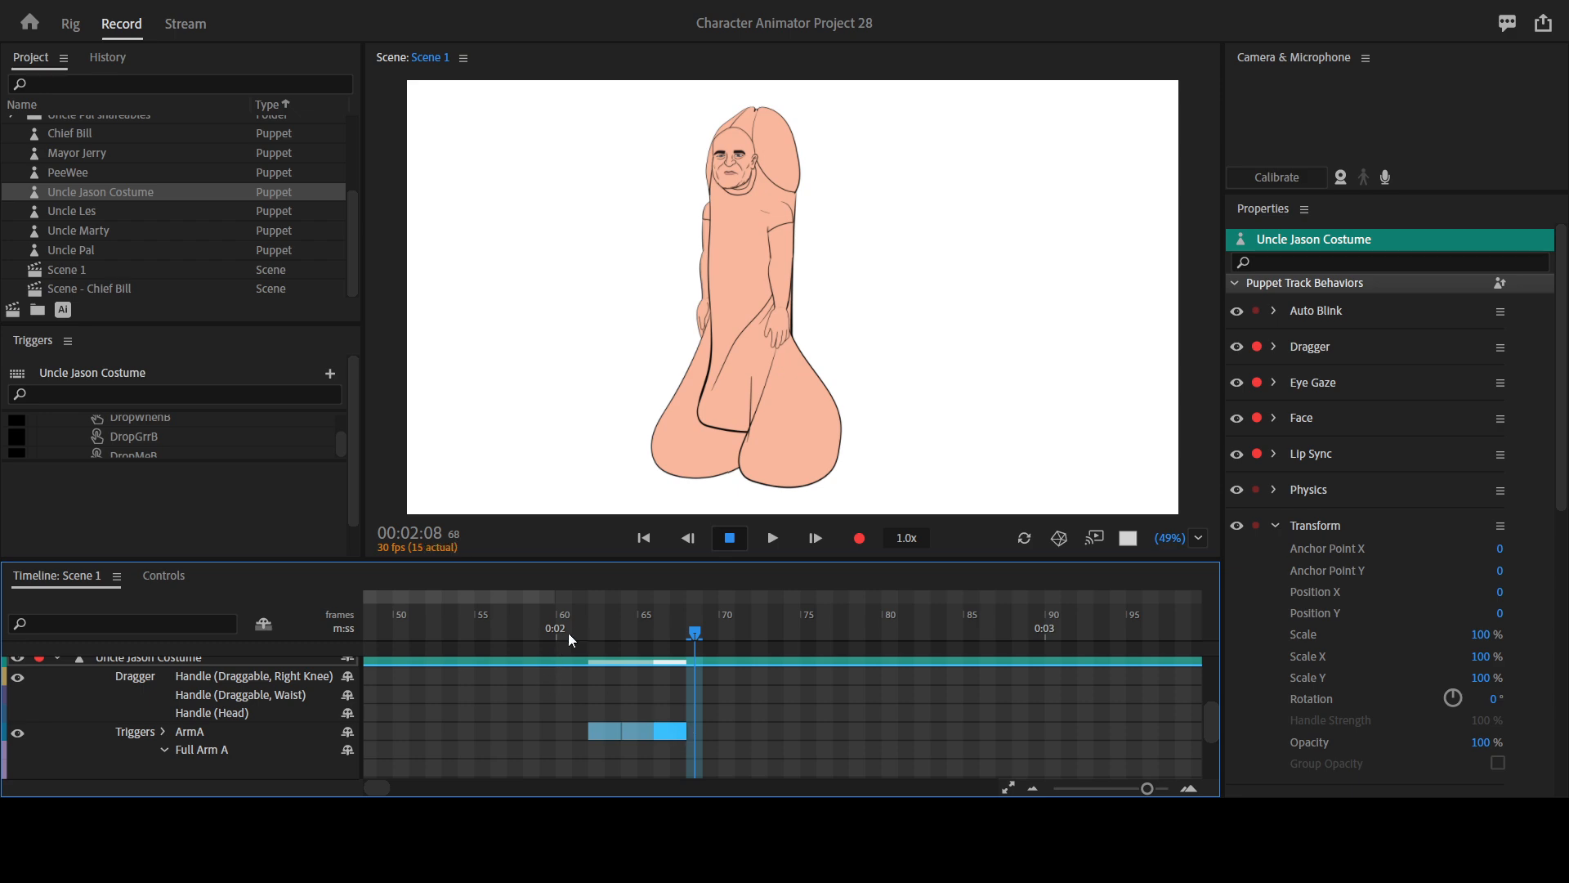
left_click_drag(585, 635, 663, 631)
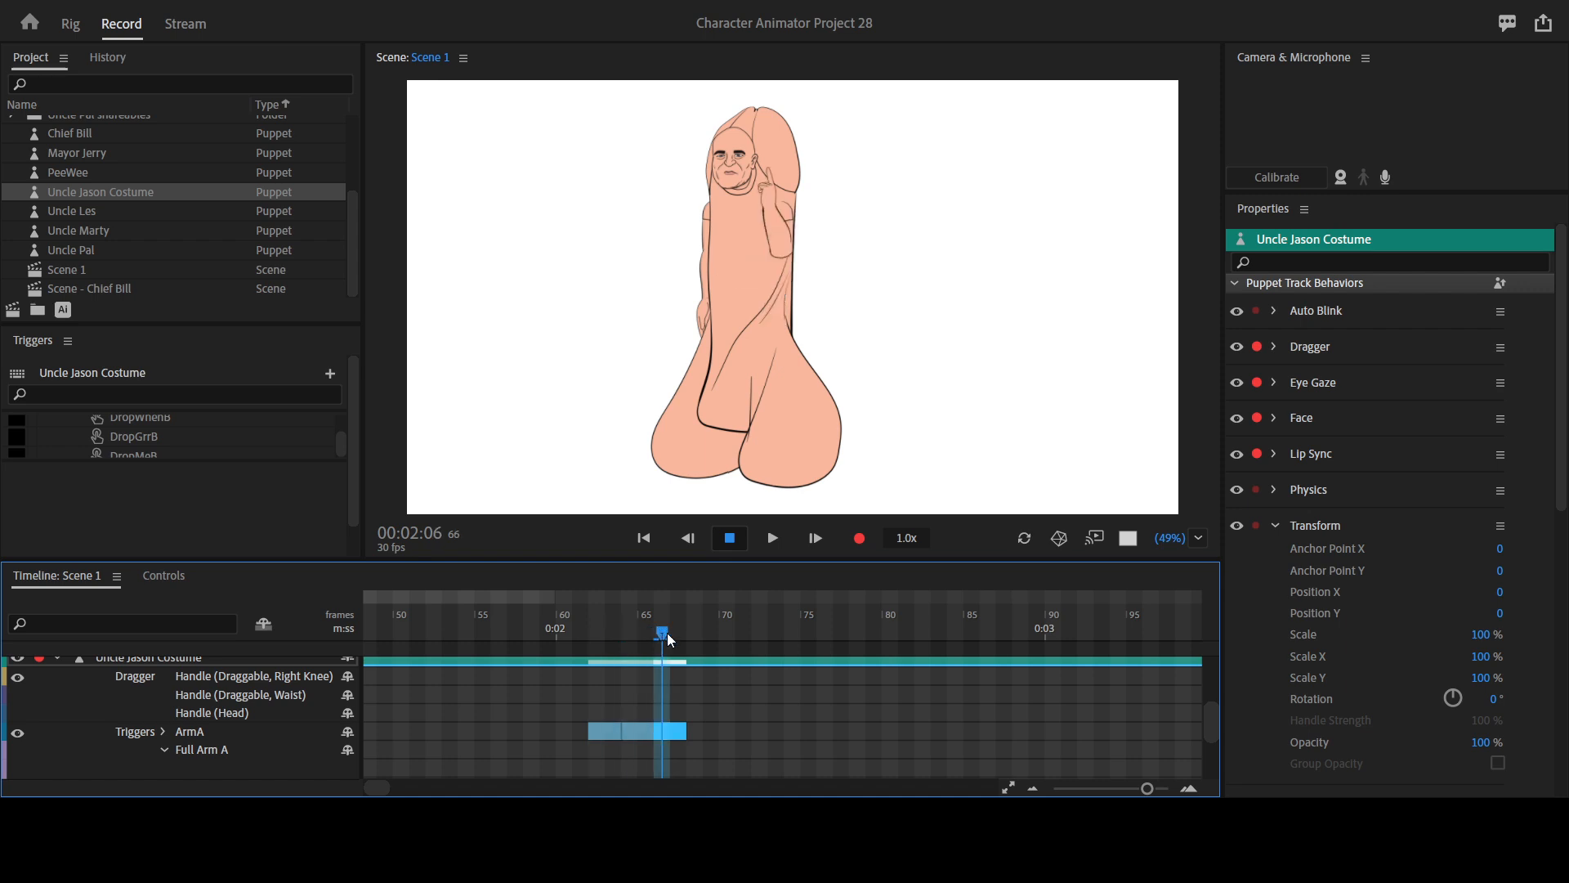
left_click_drag(735, 712, 563, 750)
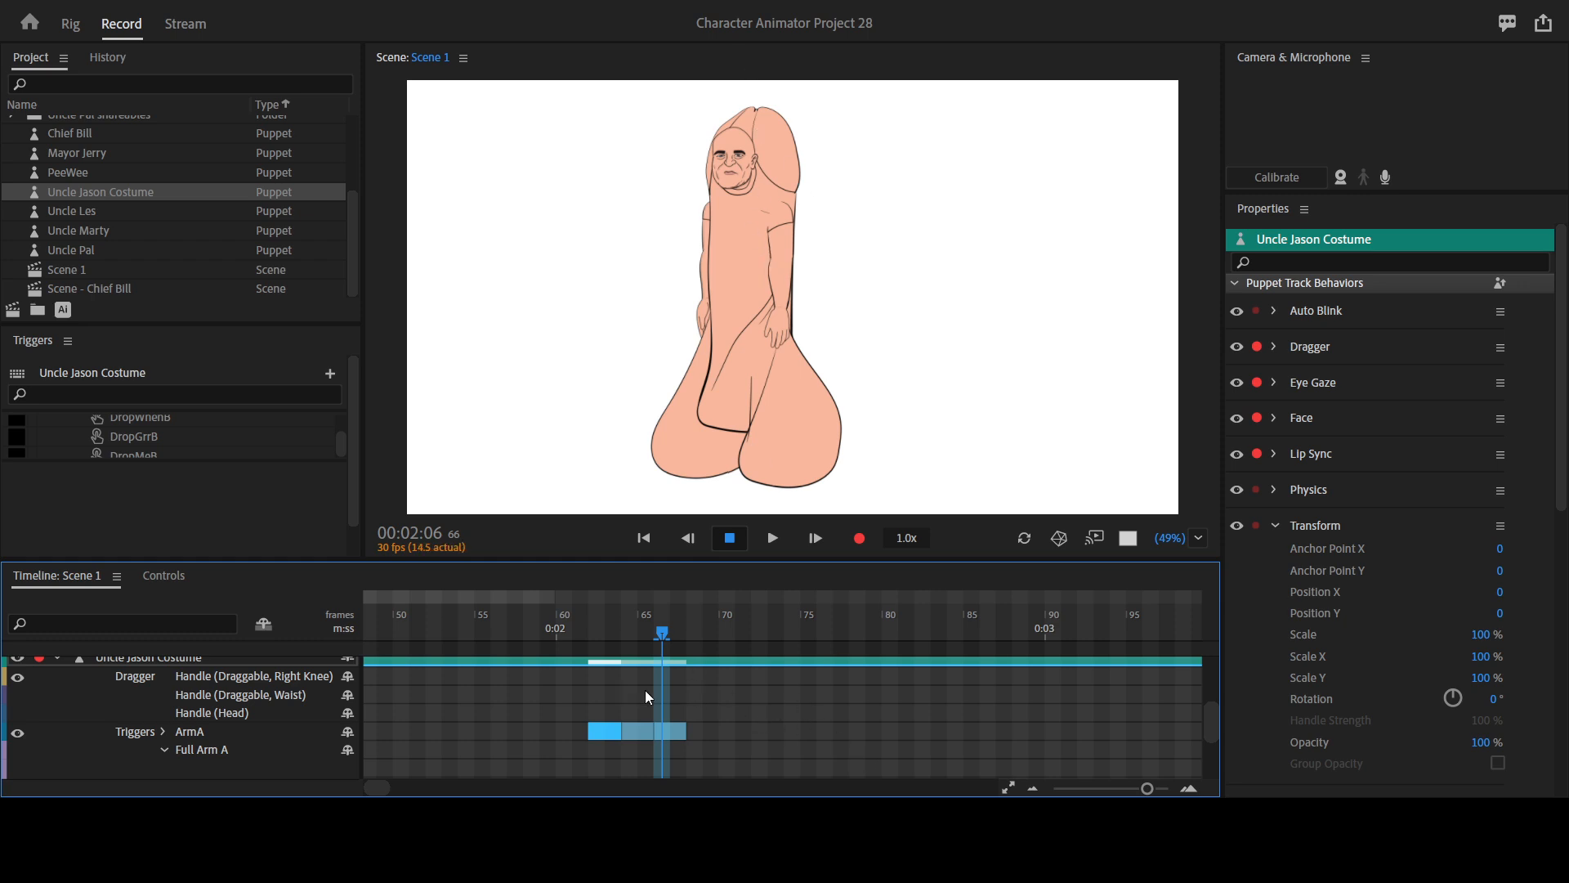
Extend the last ArmA take through frame 88 and check the arm sequence by playing and scrubbing from just before frame 60.
left_click(678, 730)
left_click_drag(696, 732, 1029, 737)
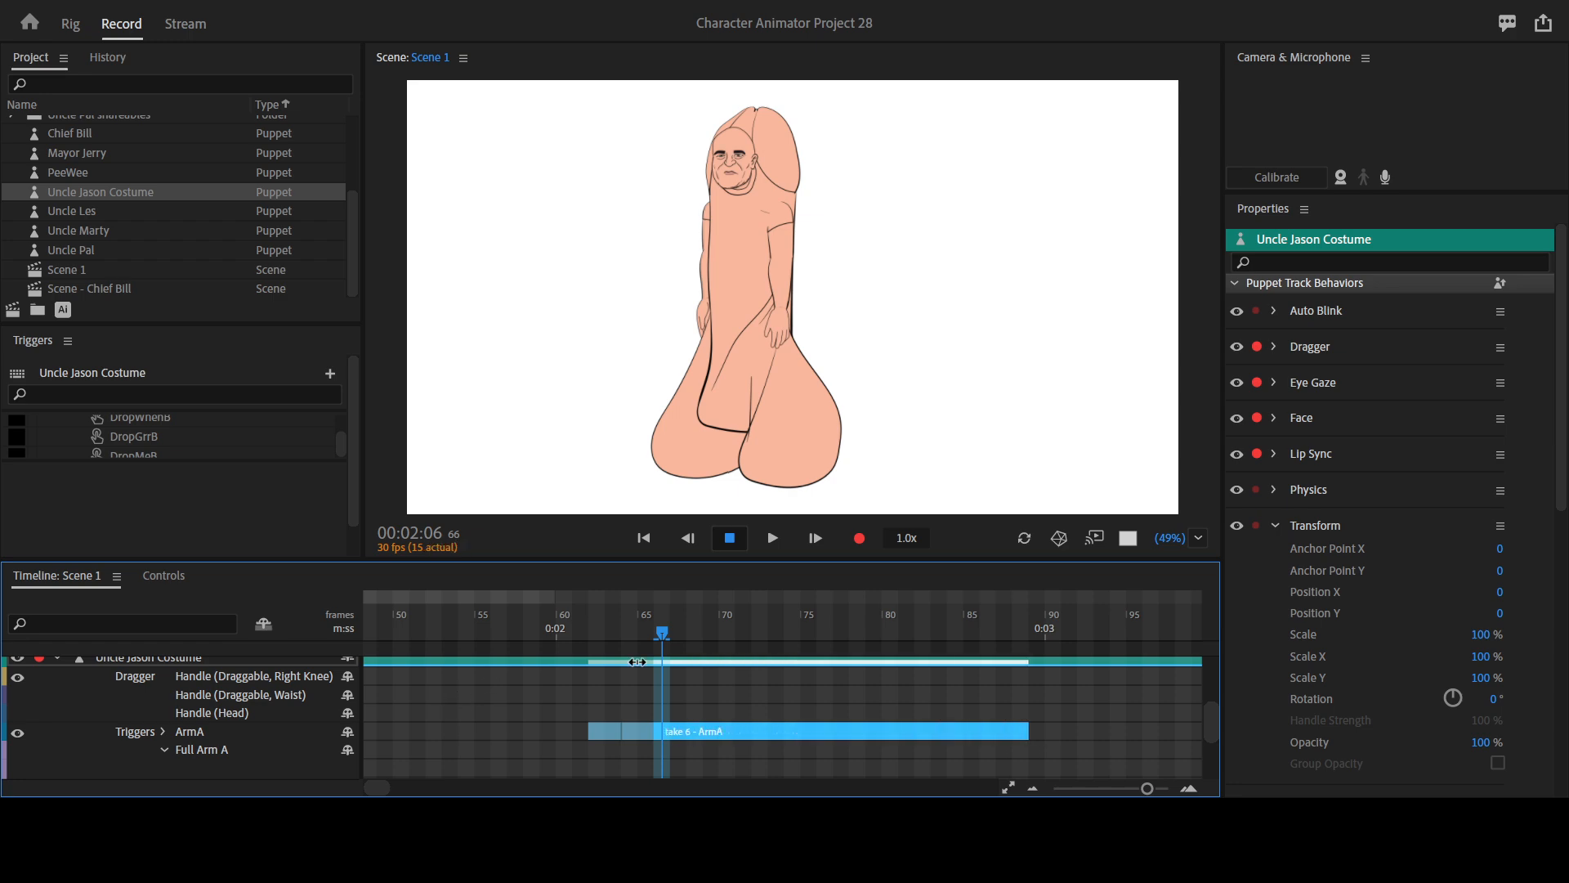
left_click(554, 626)
key("space")
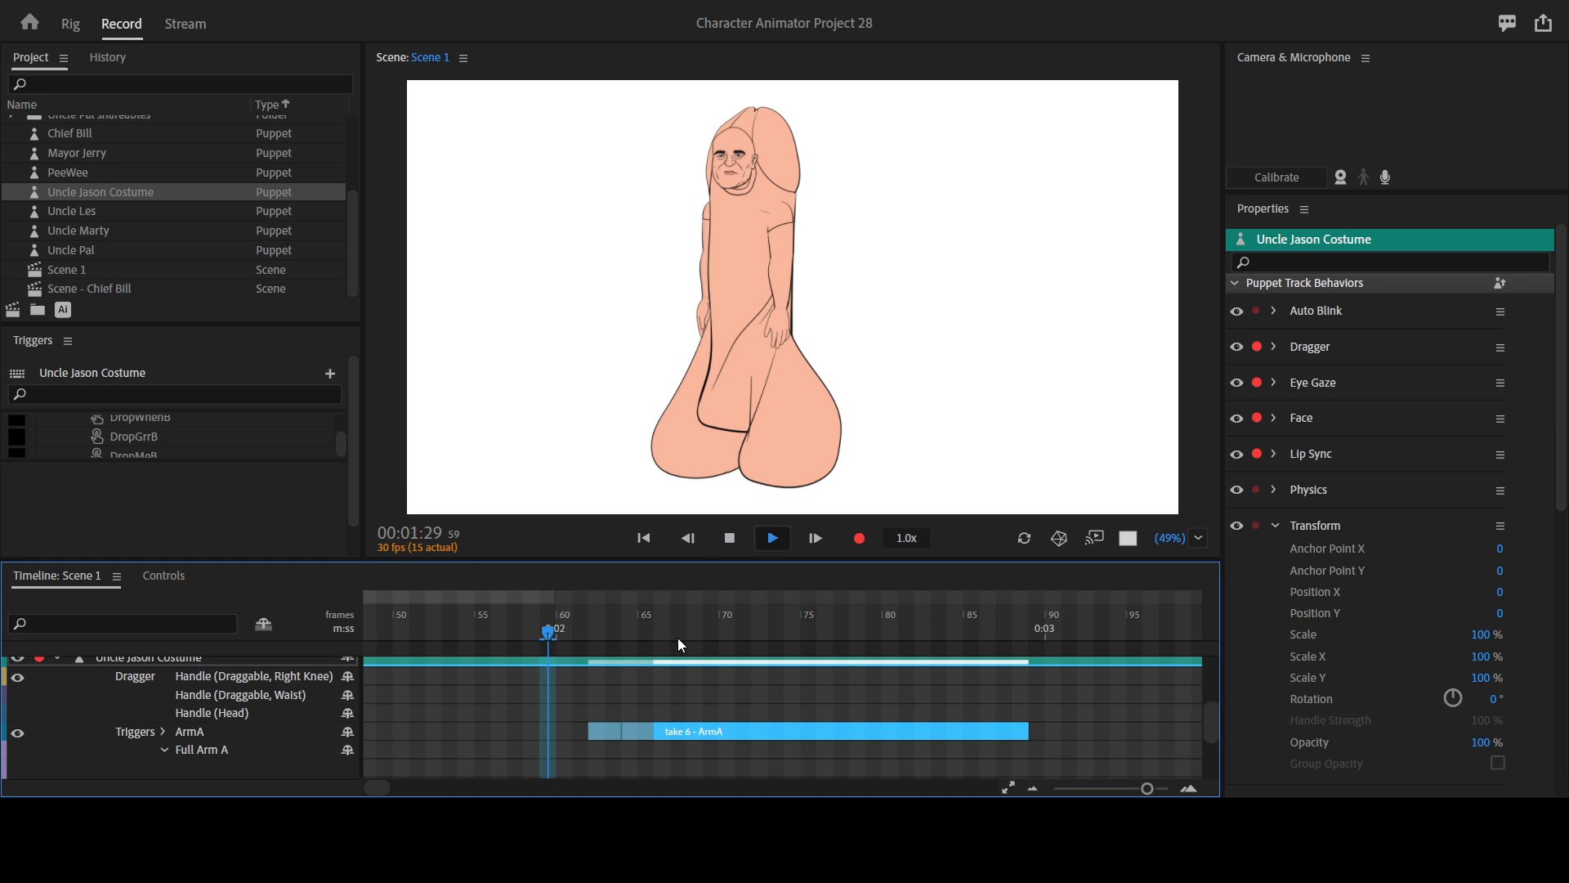
key("space")
left_click(570, 614)
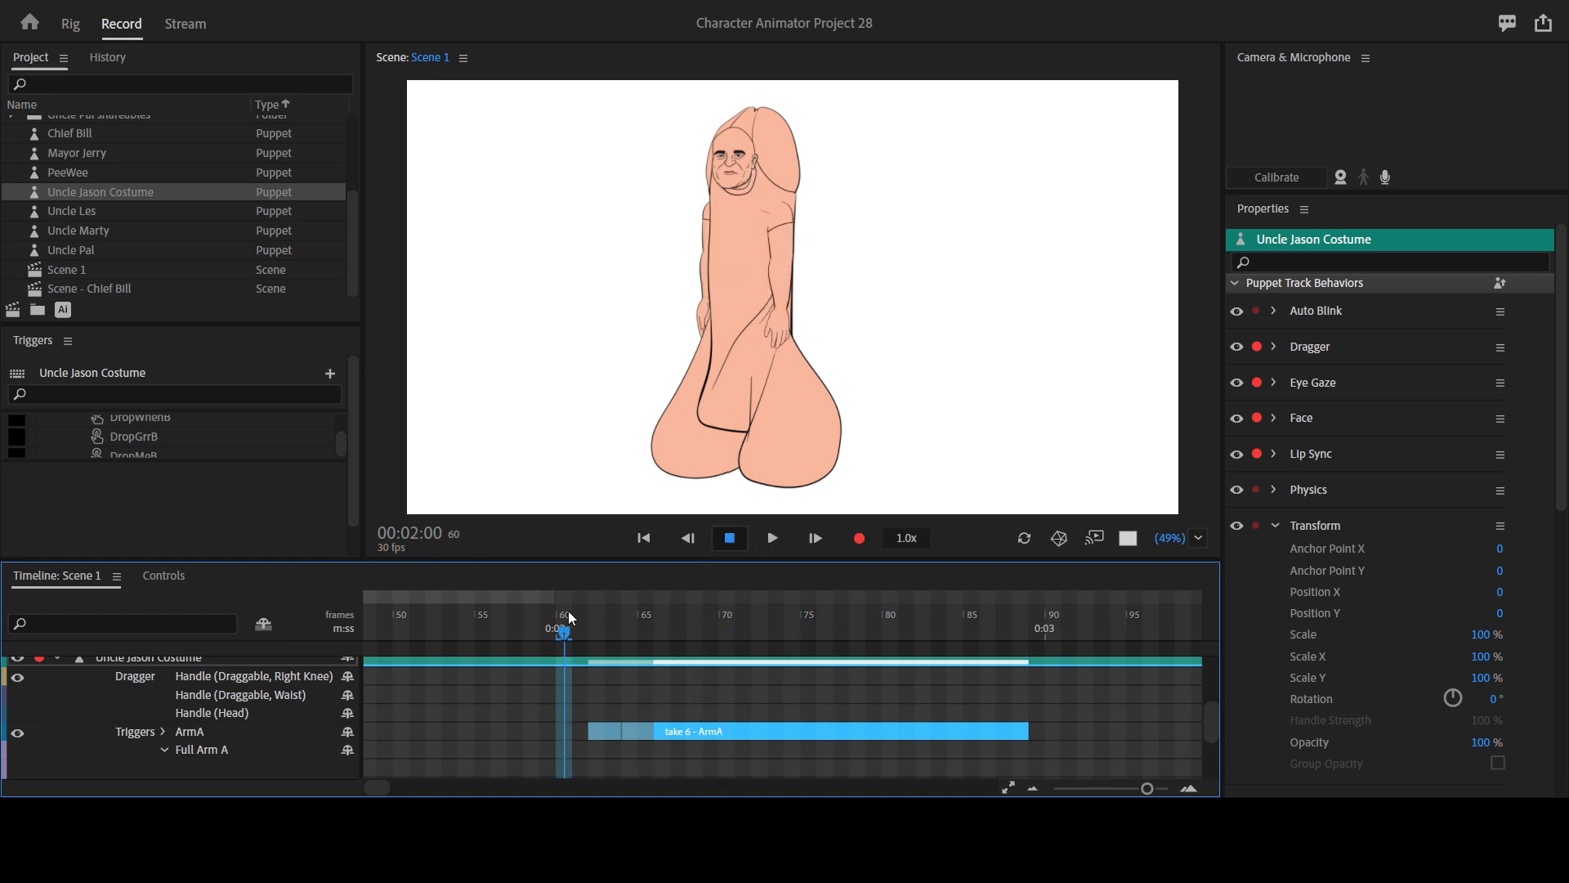
left_click(594, 626)
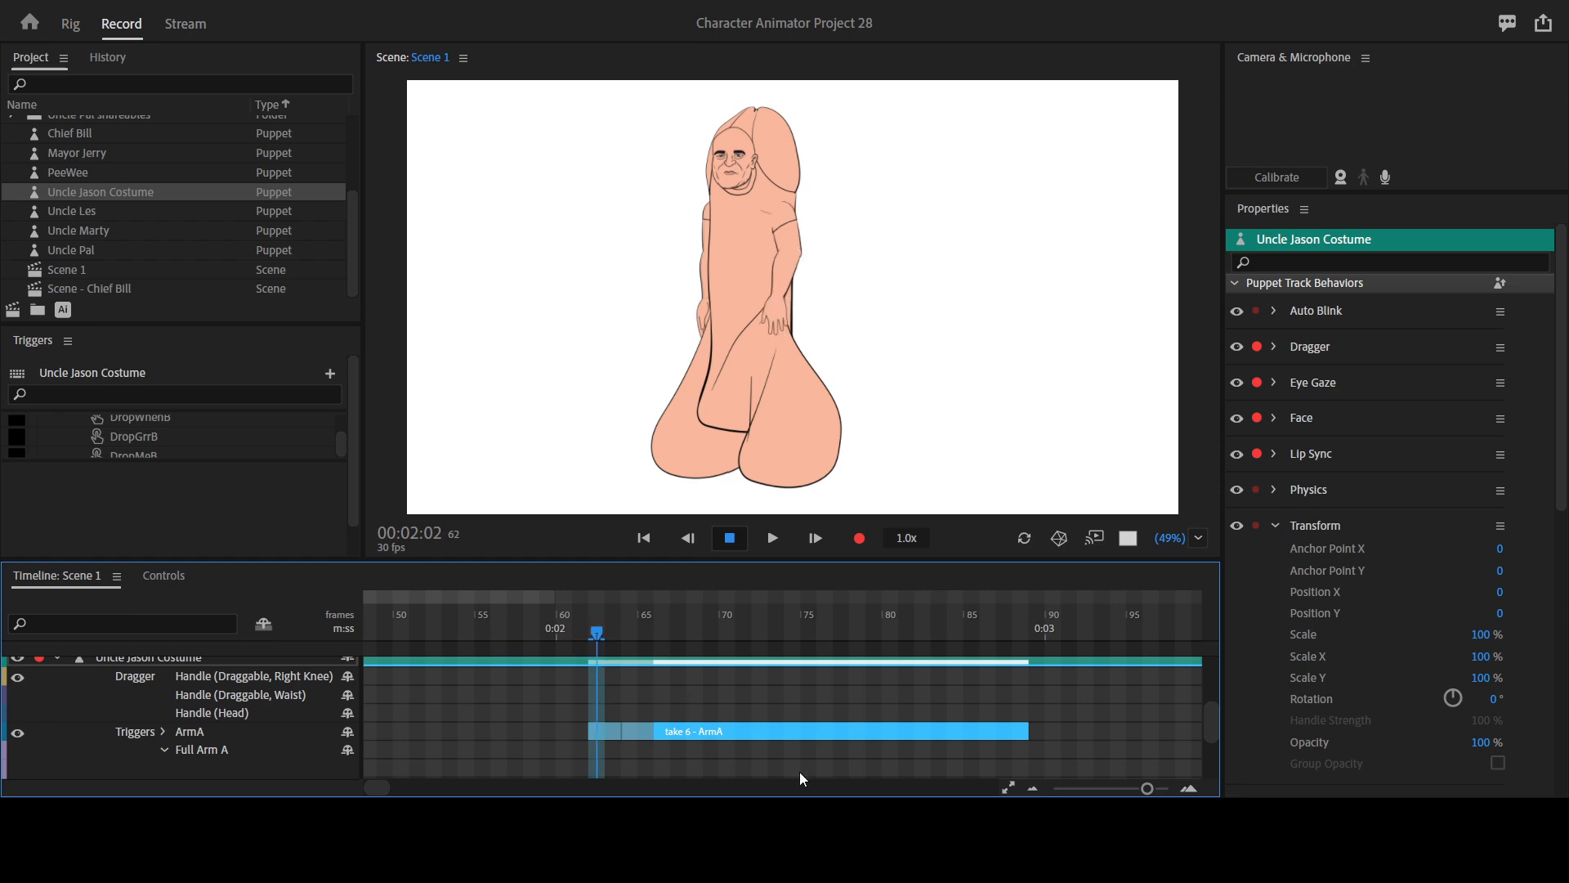
Add the Stay trigger to Full Arm A at frame 55 and extend its take through frame 65.
left_click_drag(595, 615, 487, 635)
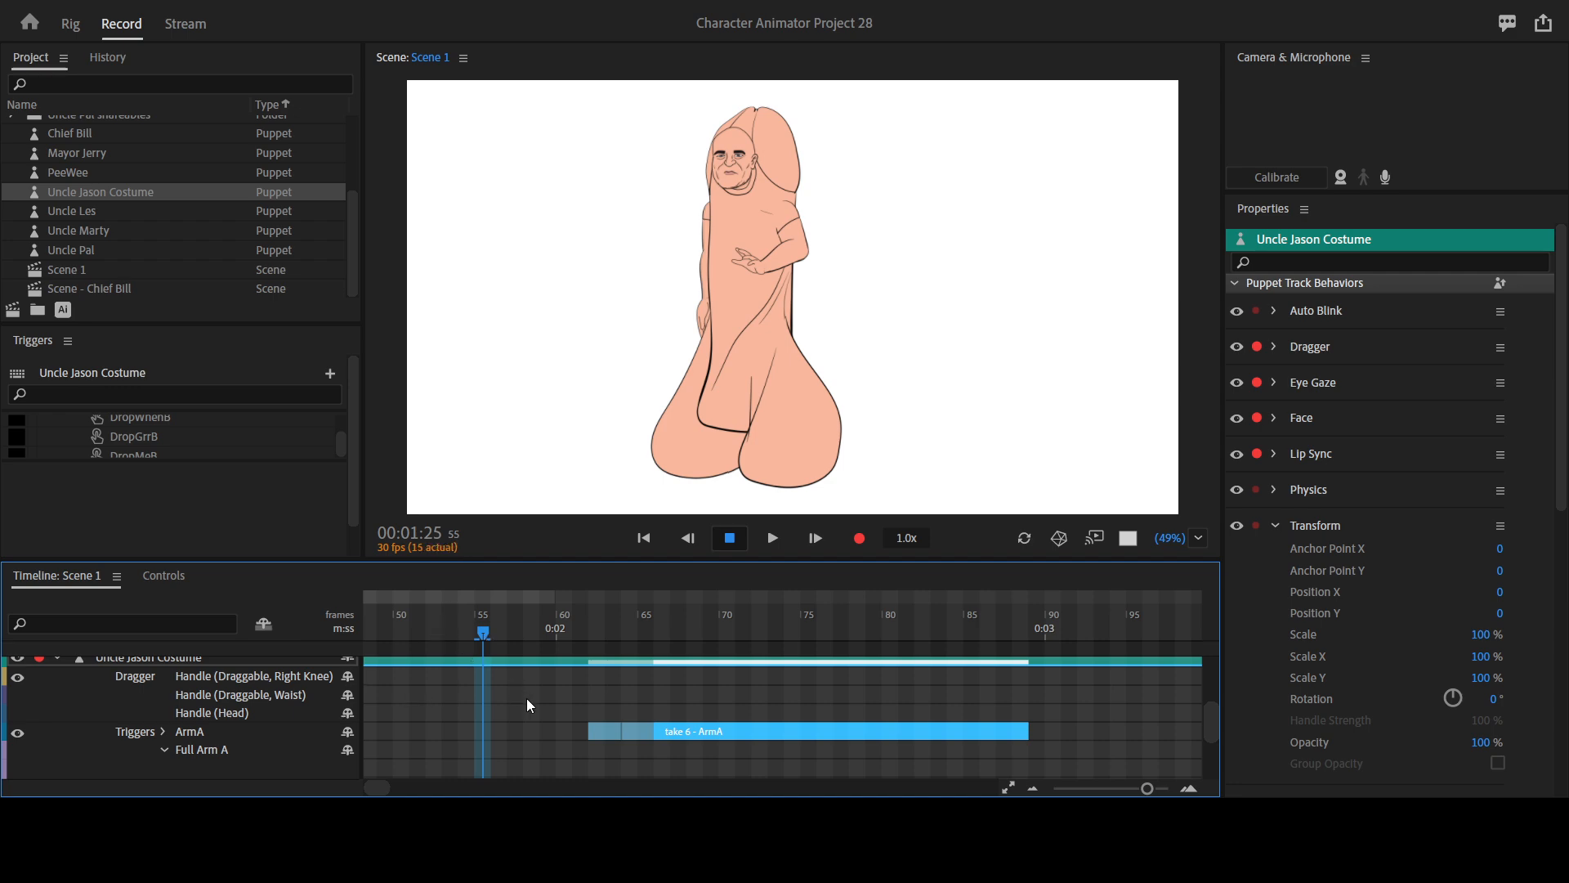
key("ctrl+v")
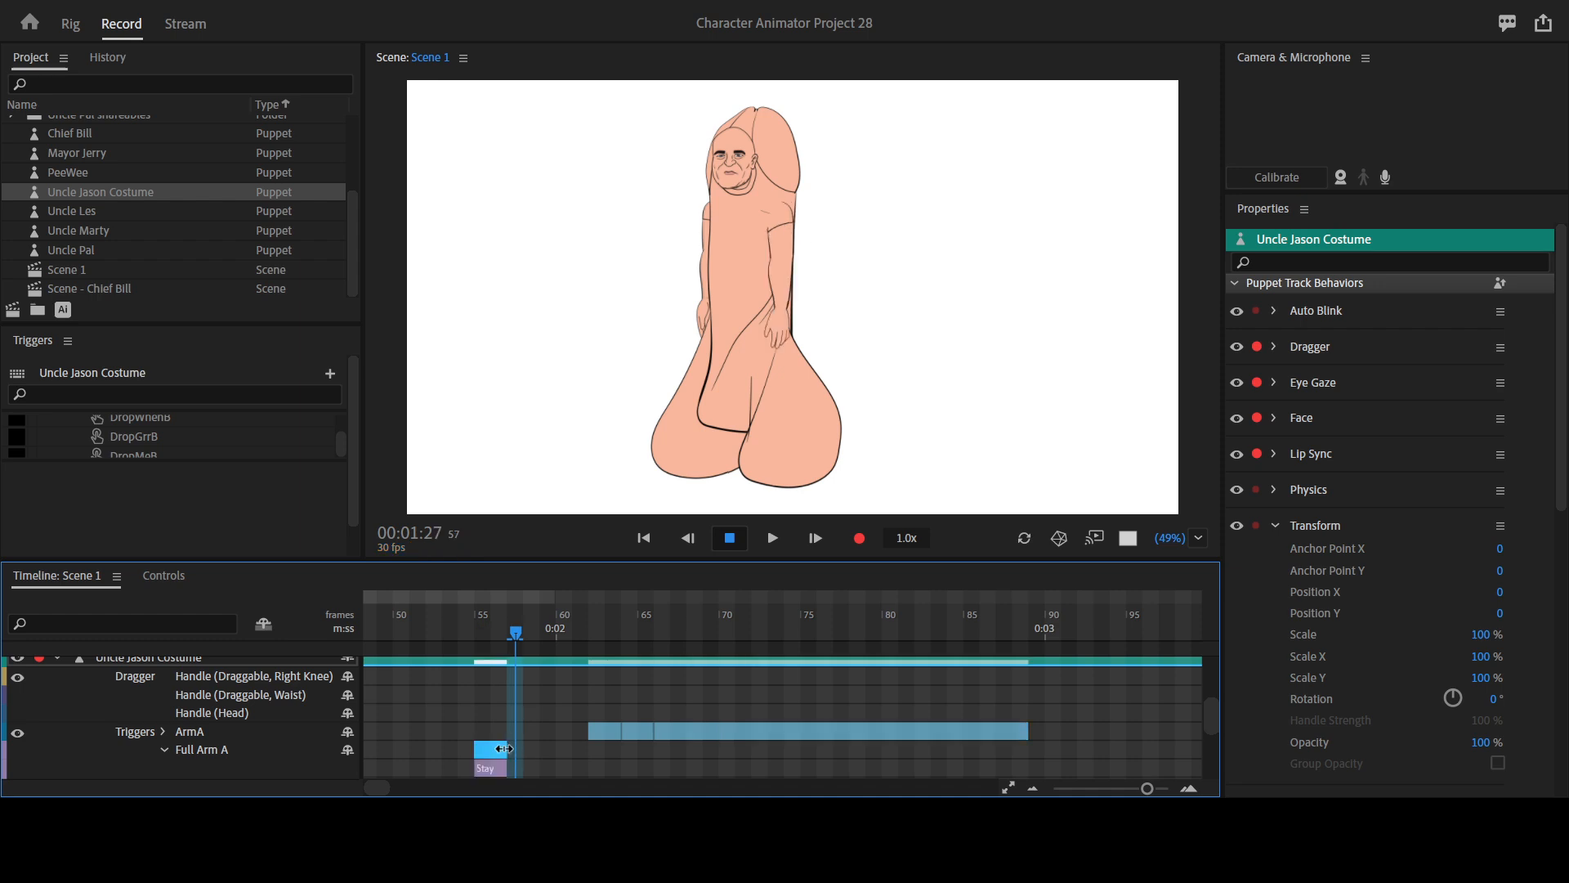
left_click_drag(504, 749, 654, 750)
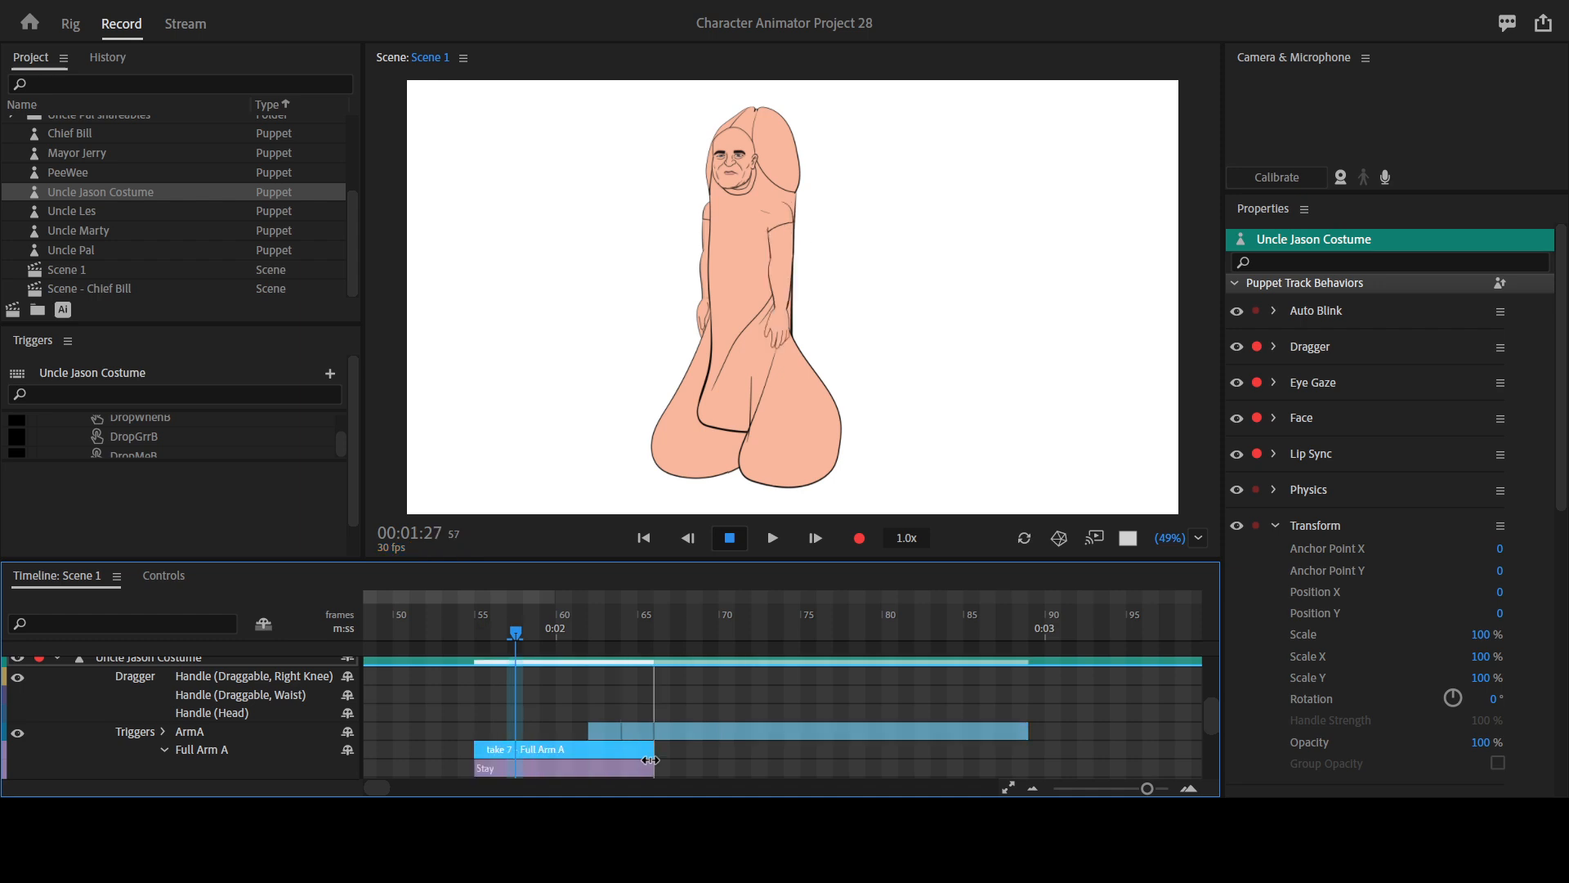
Delete the ArmA takes covering frames 62 to 65 and play the arm sequence from about frame 52.
left_click(499, 623)
left_click_drag(499, 636, 581, 637)
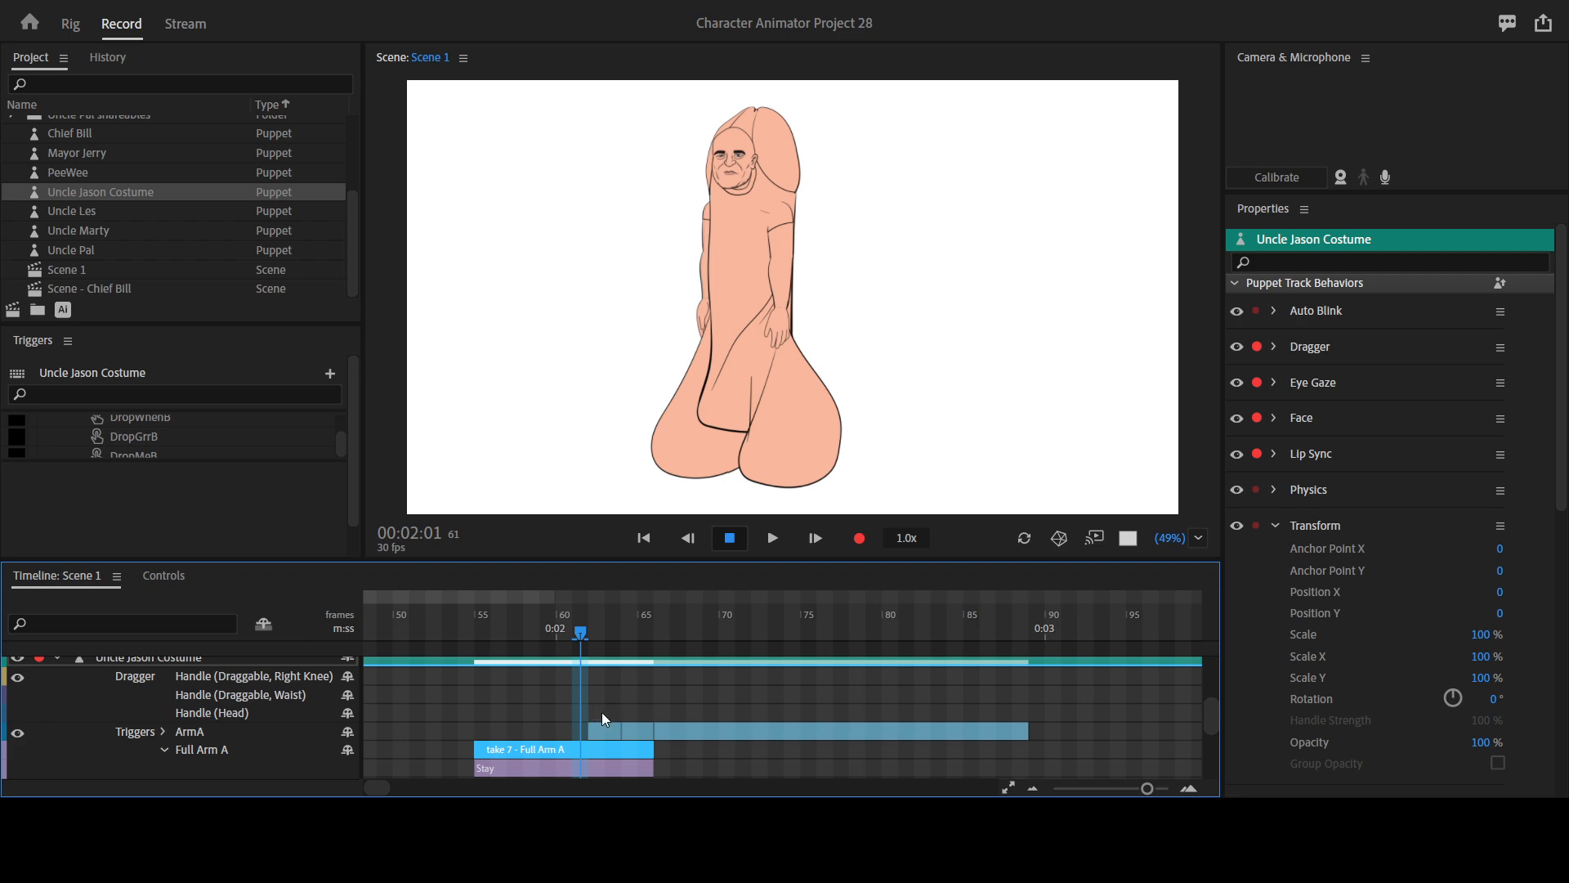
left_click(644, 741)
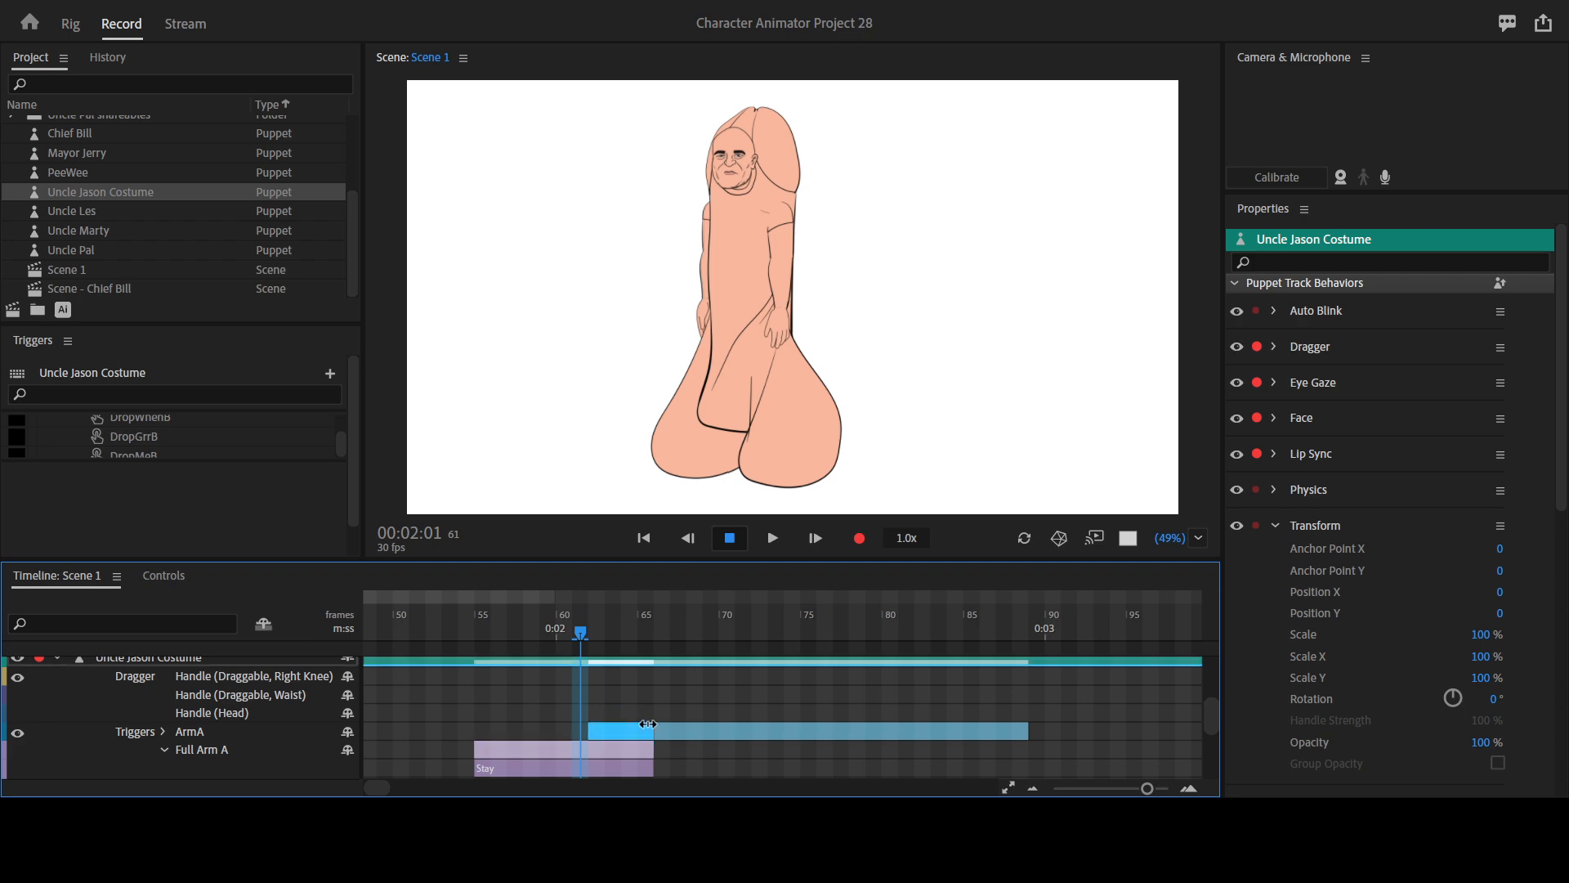
key("Delete")
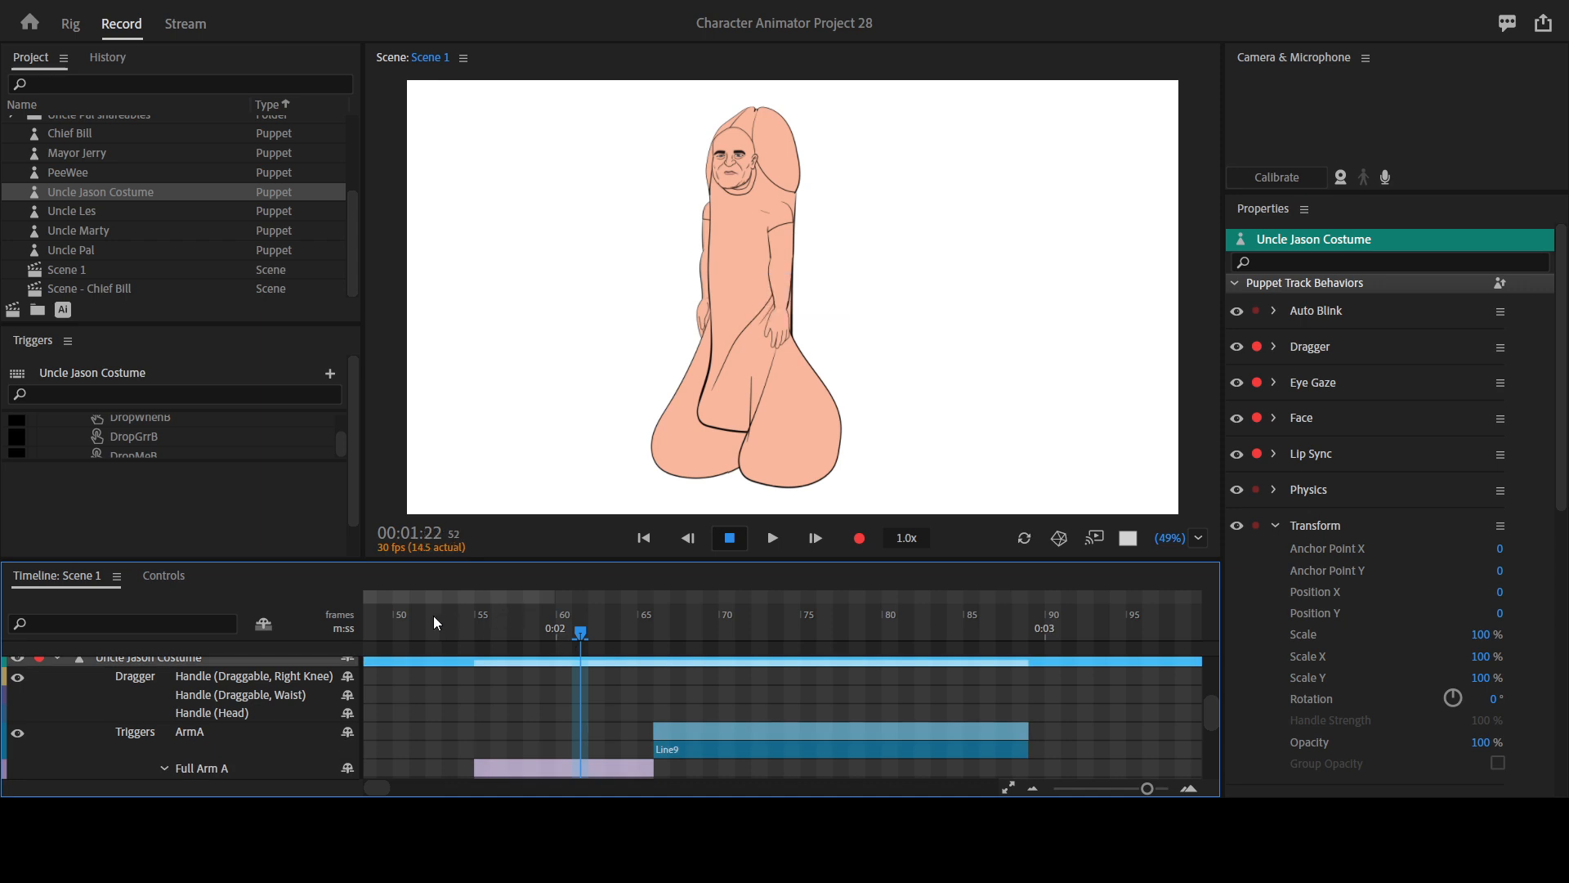
left_click_drag(434, 616, 445, 613)
key("space")
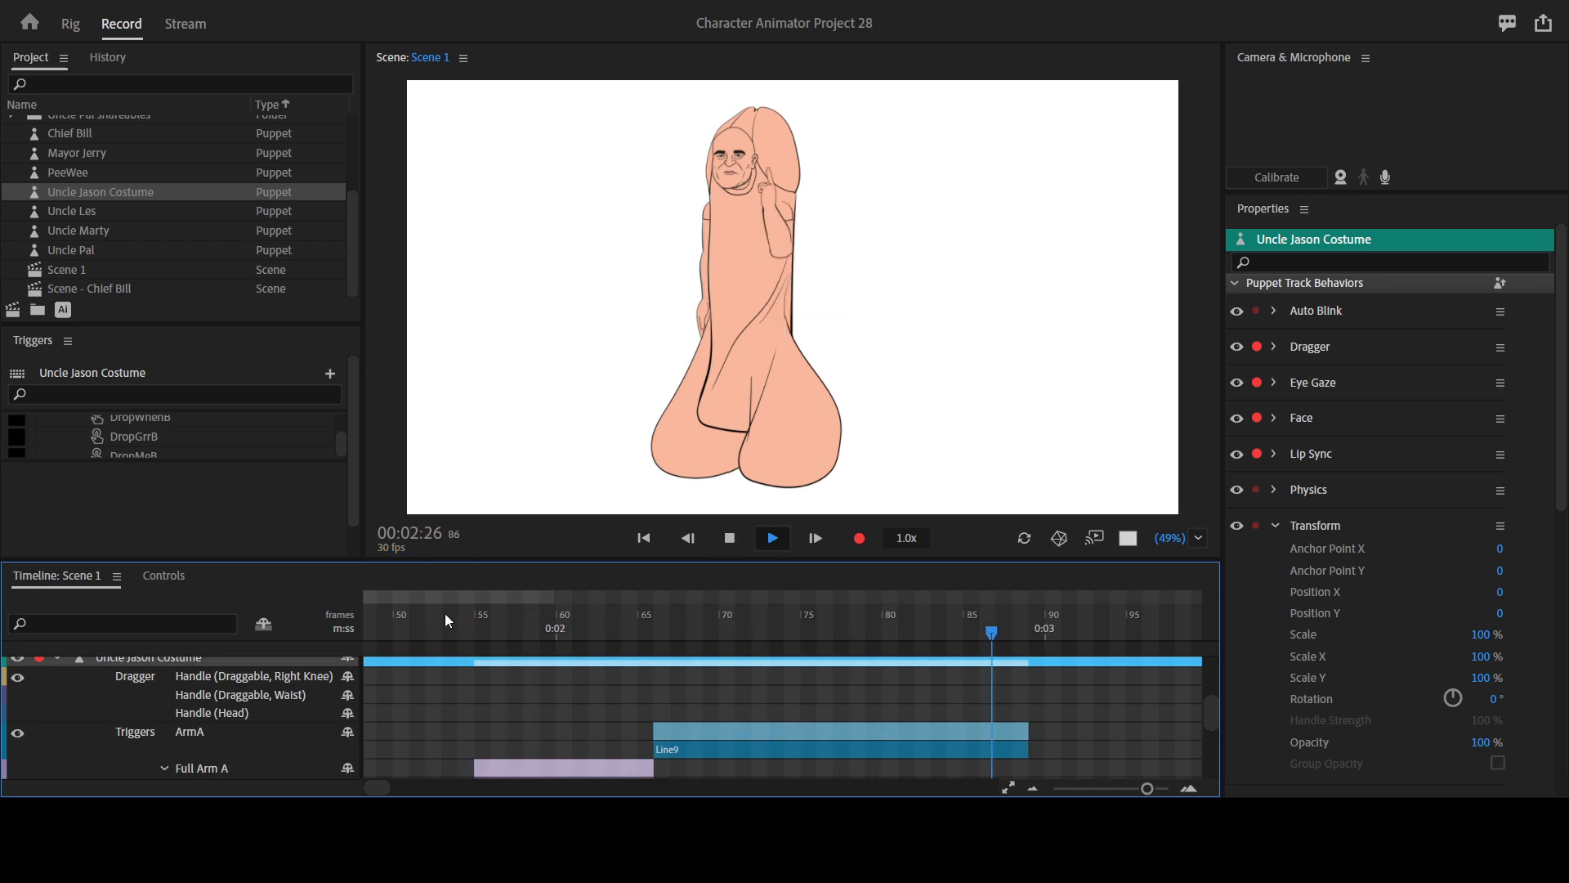
key("space")
Add the bent-arm pose with the finger pointing toward the chin as a two-frame ArmA trigger at frame 64.
mouse_move(644, 650)
left_mouse_down()
mouse_move(669, 665)
mouse_move(653, 671)
mouse_move(677, 665)
mouse_move(635, 678)
left_mouse_up()
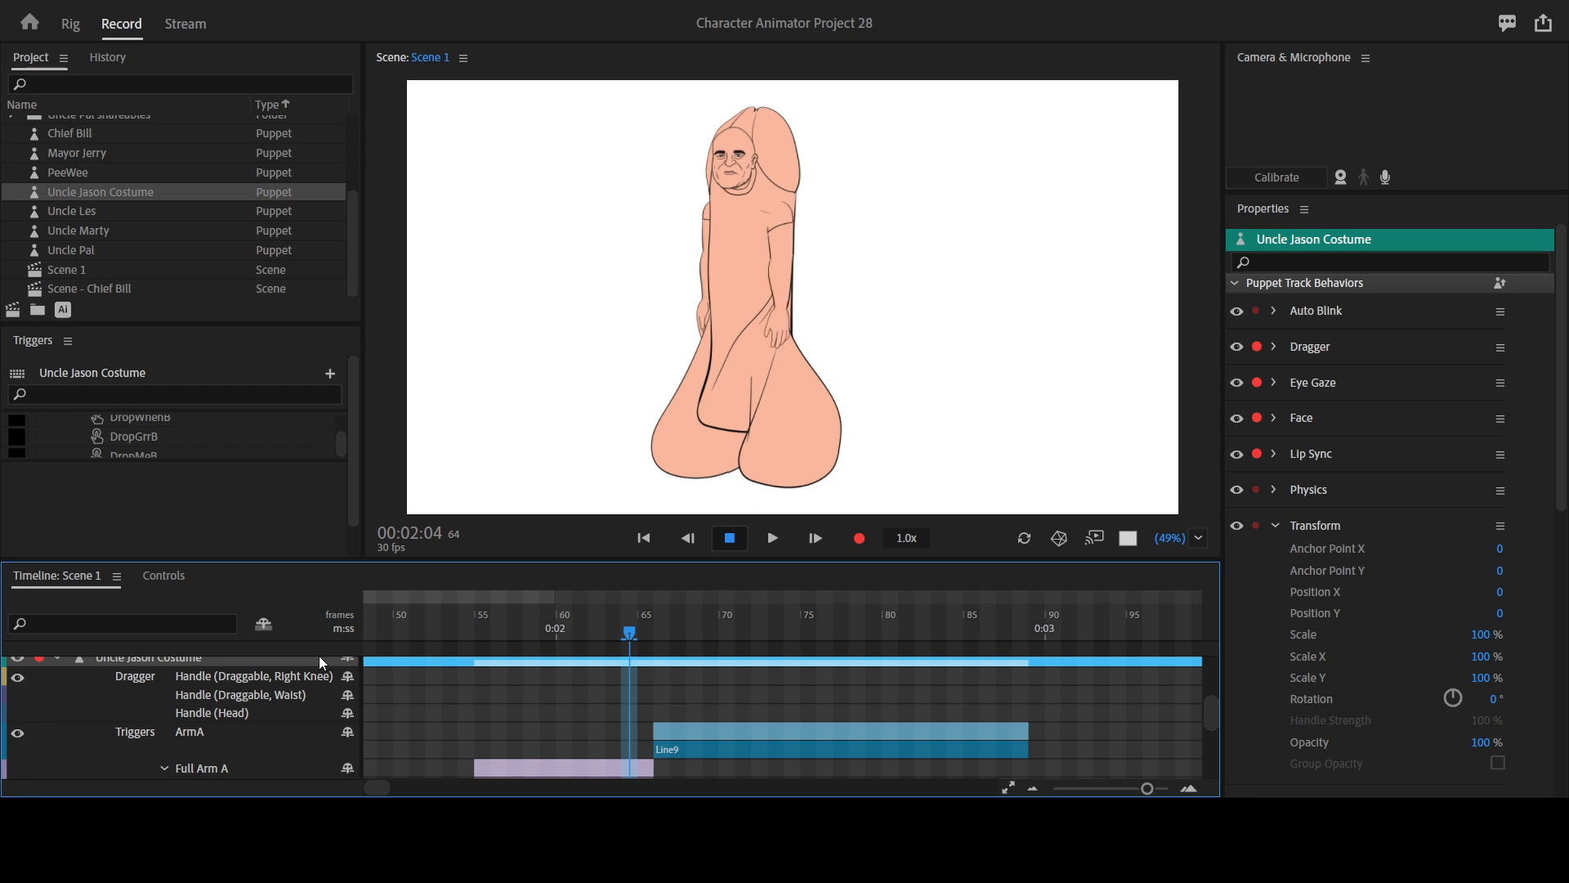
left_click(171, 577)
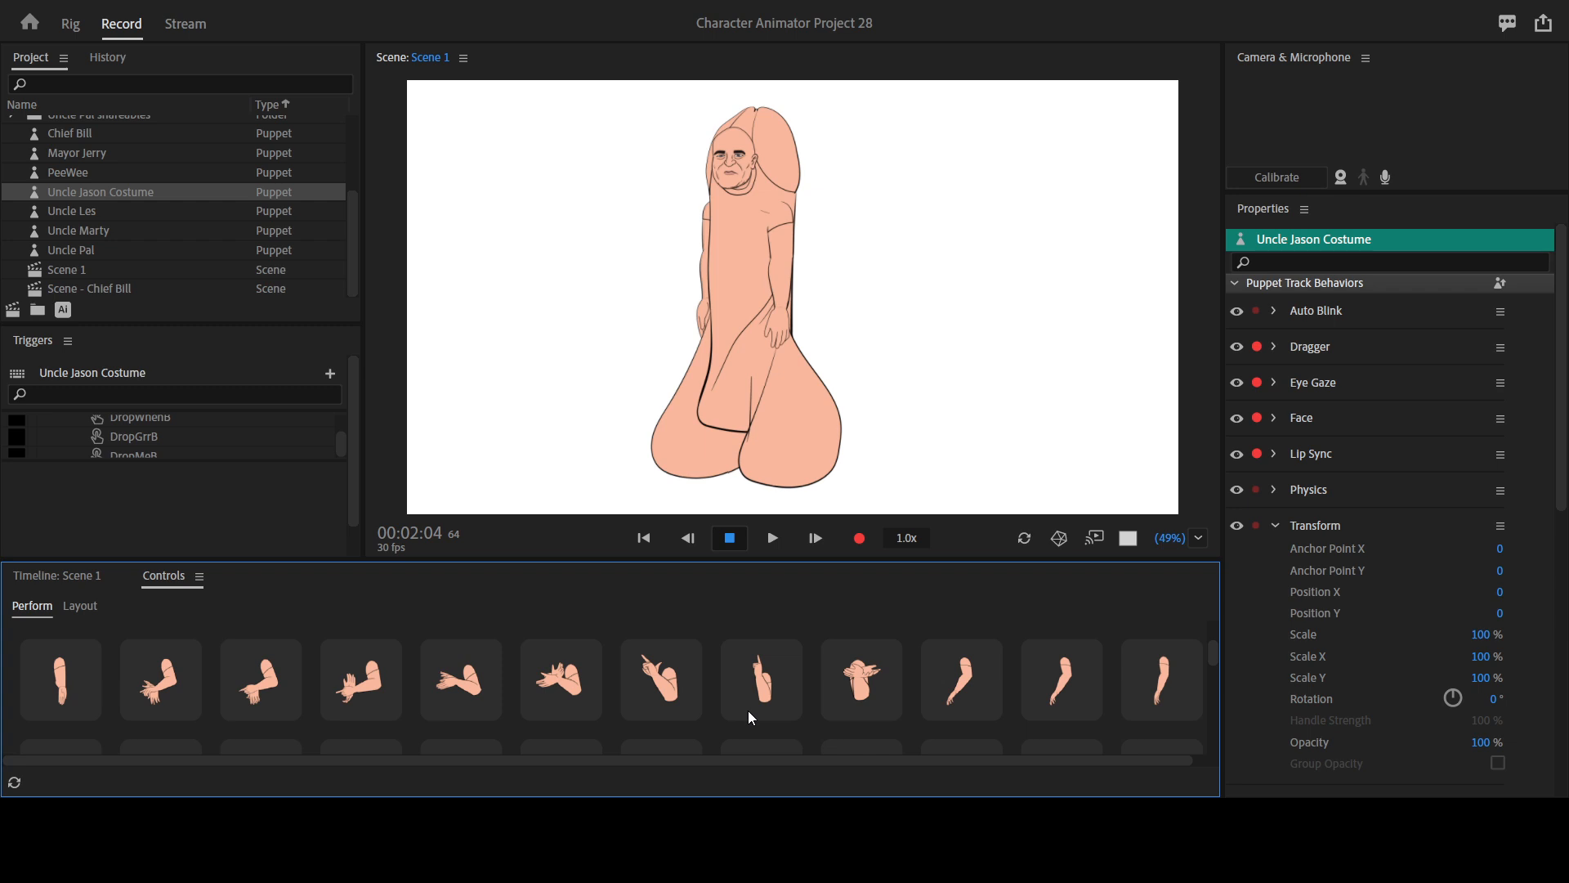
left_click(677, 684)
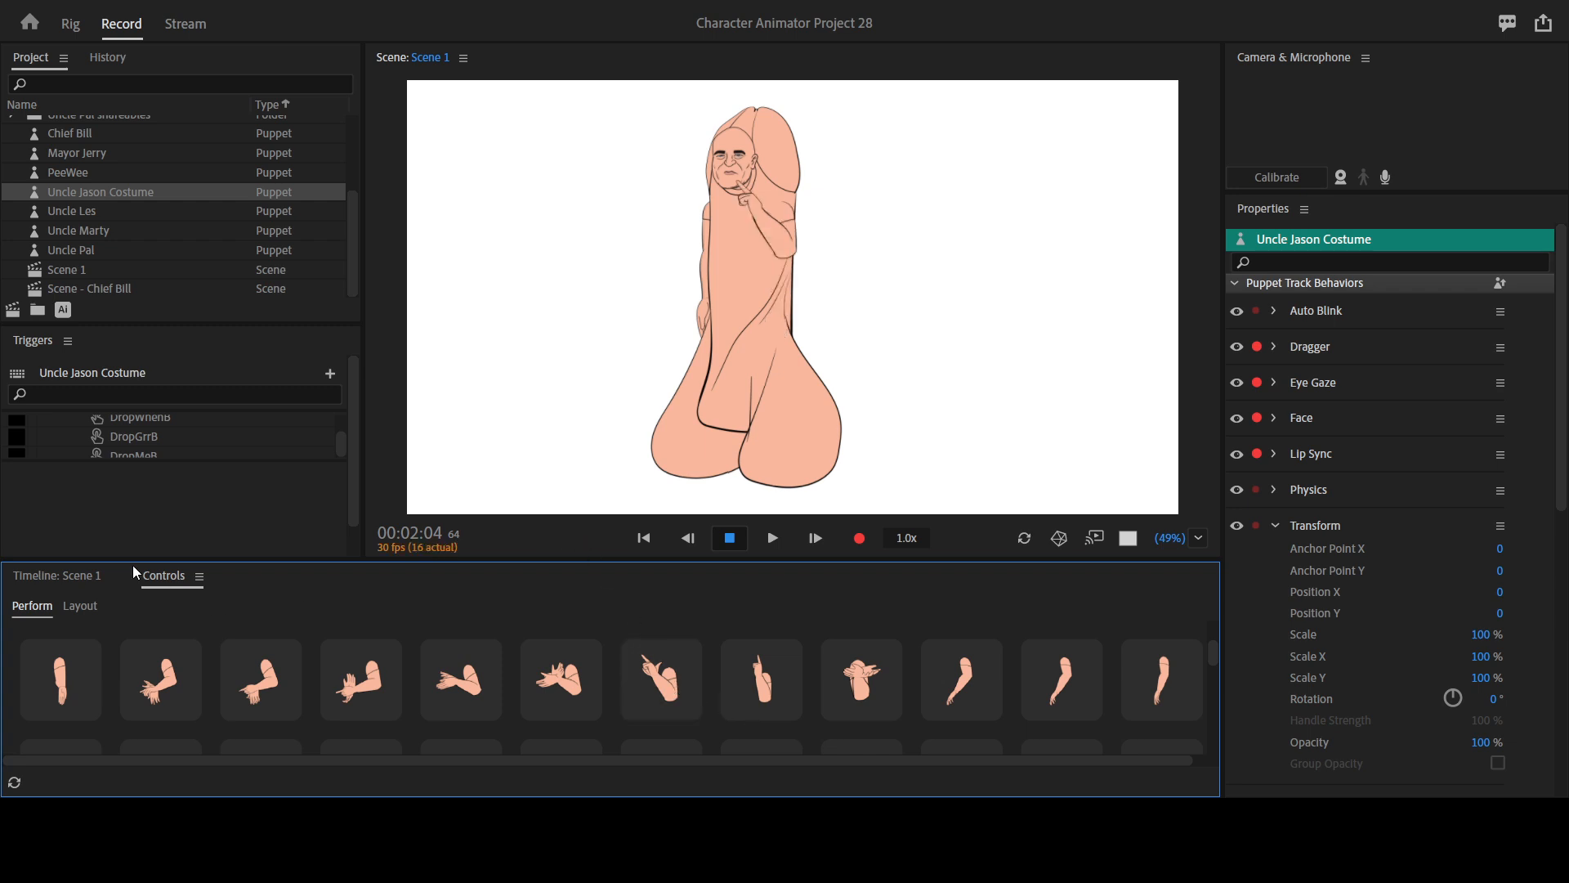
left_click(67, 578)
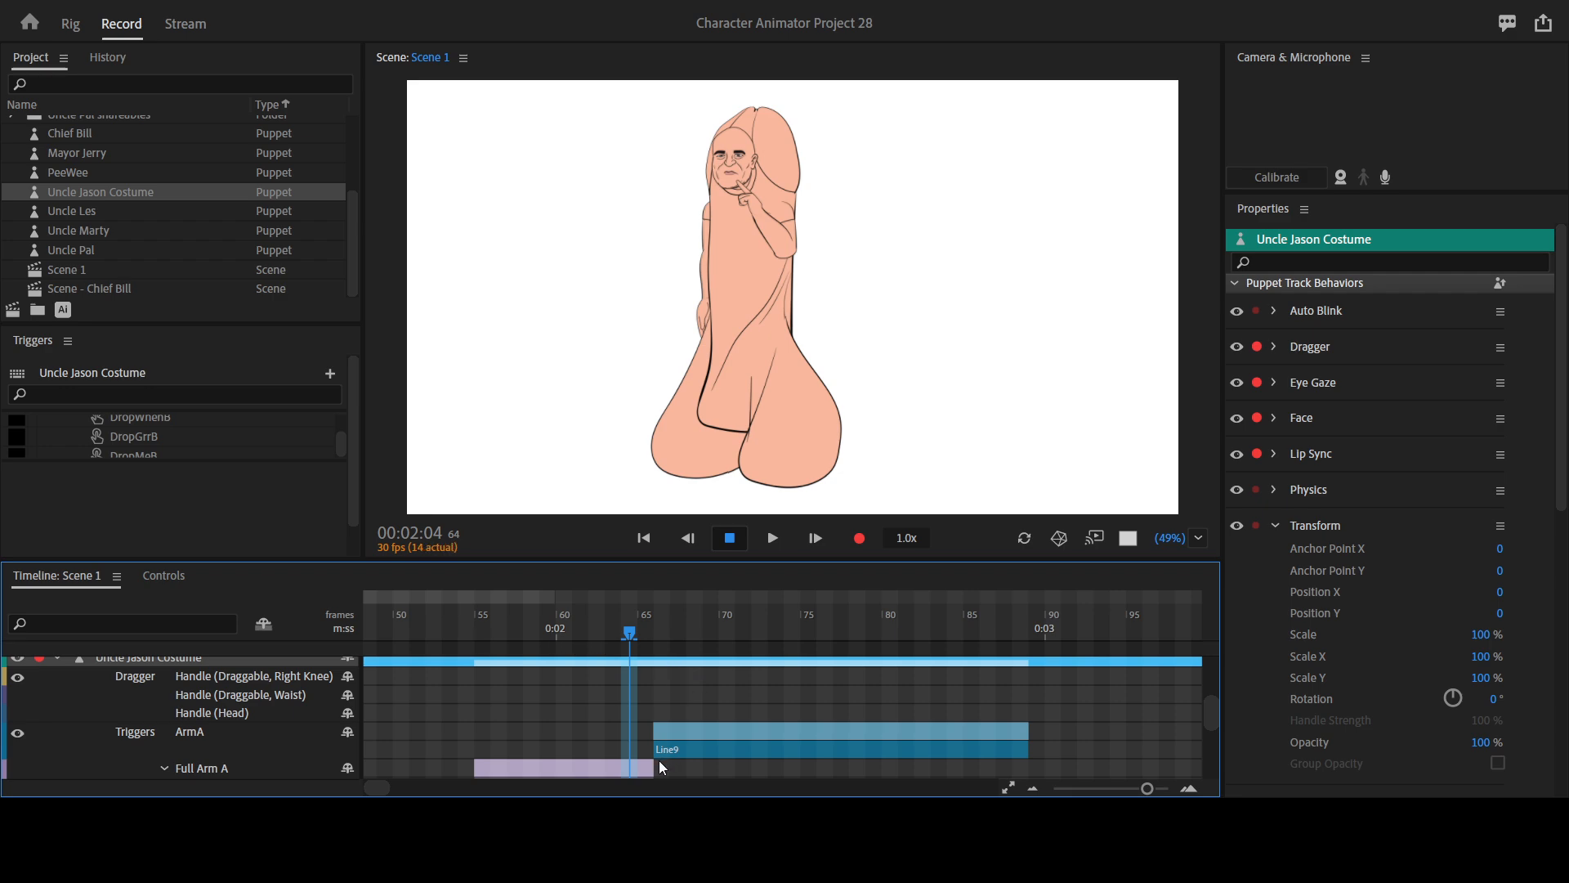
key("ctrl+r")
key("space")
Play the arm sequence from frame 53 in the maximized scene view, stop it, and restore the workspace.
left_click(445, 623)
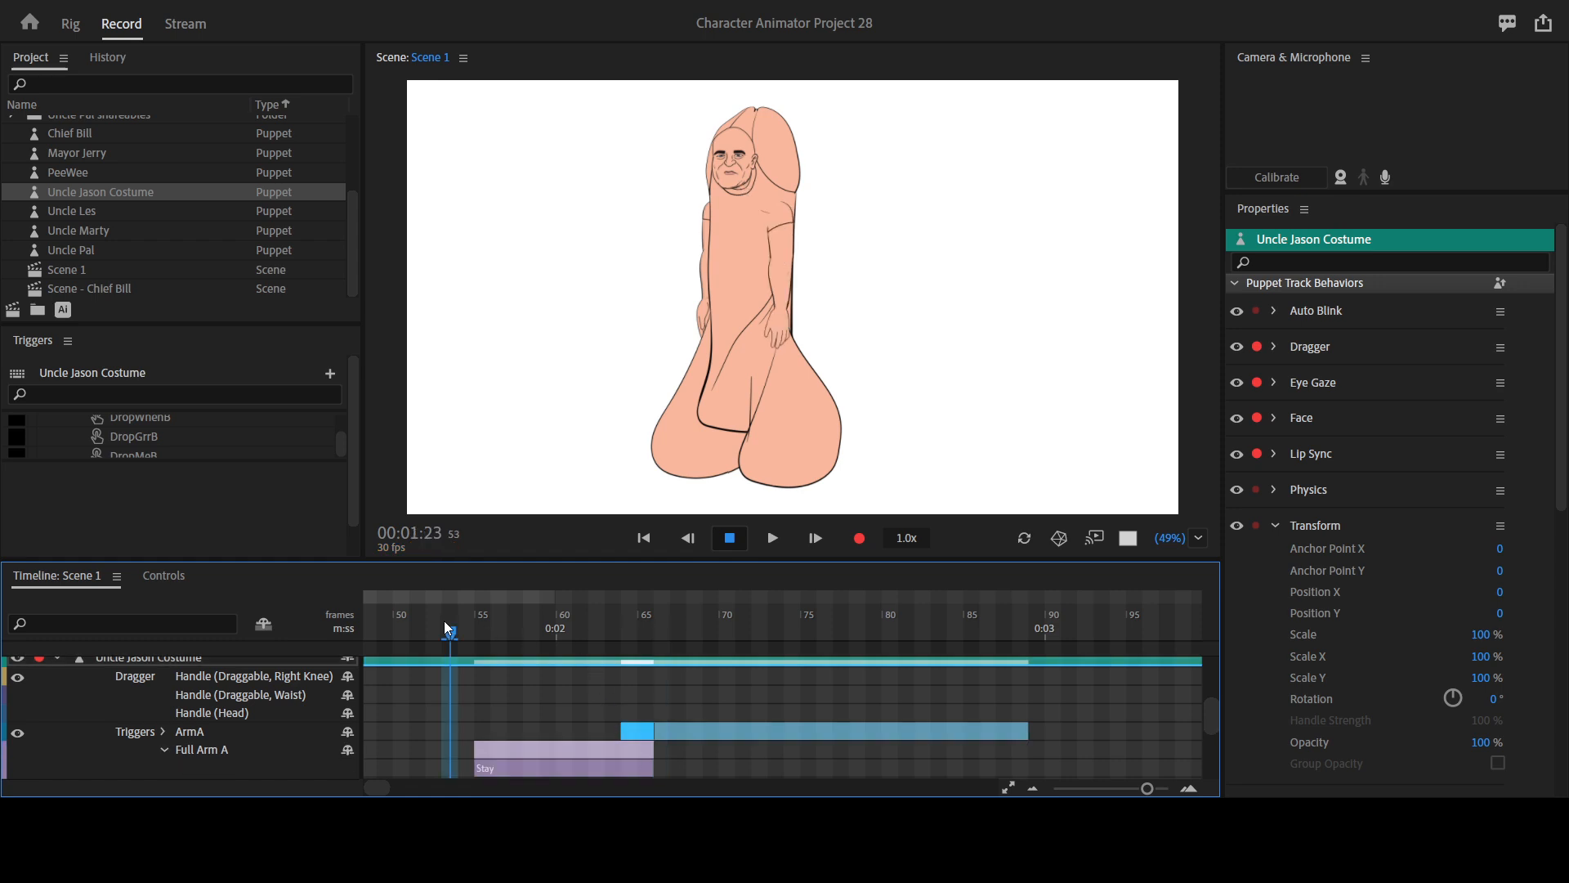
key("grave")
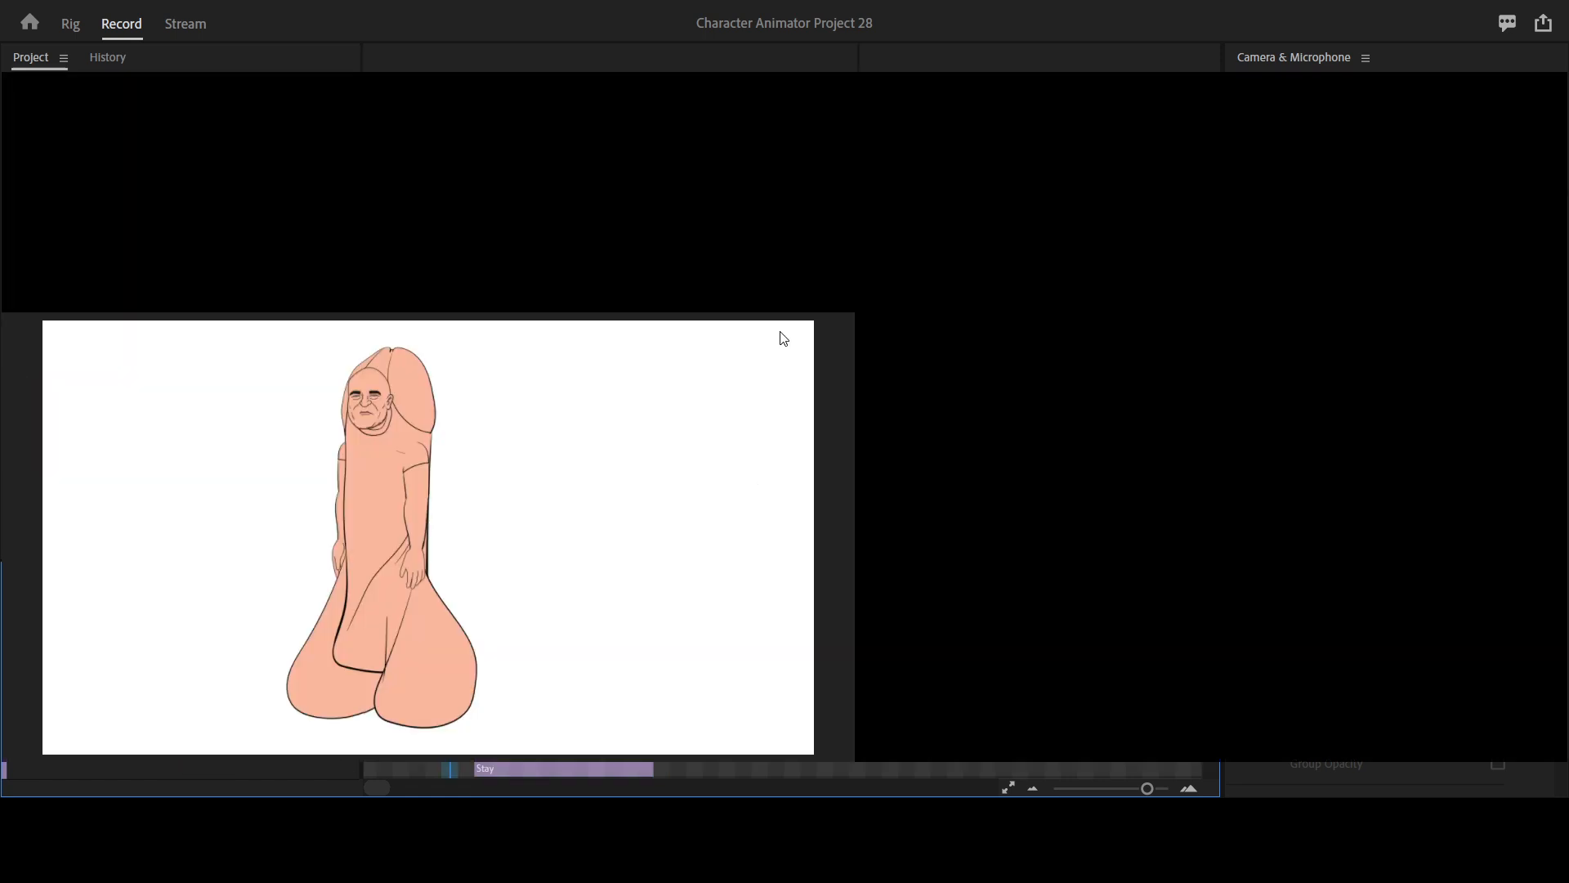
key("space")
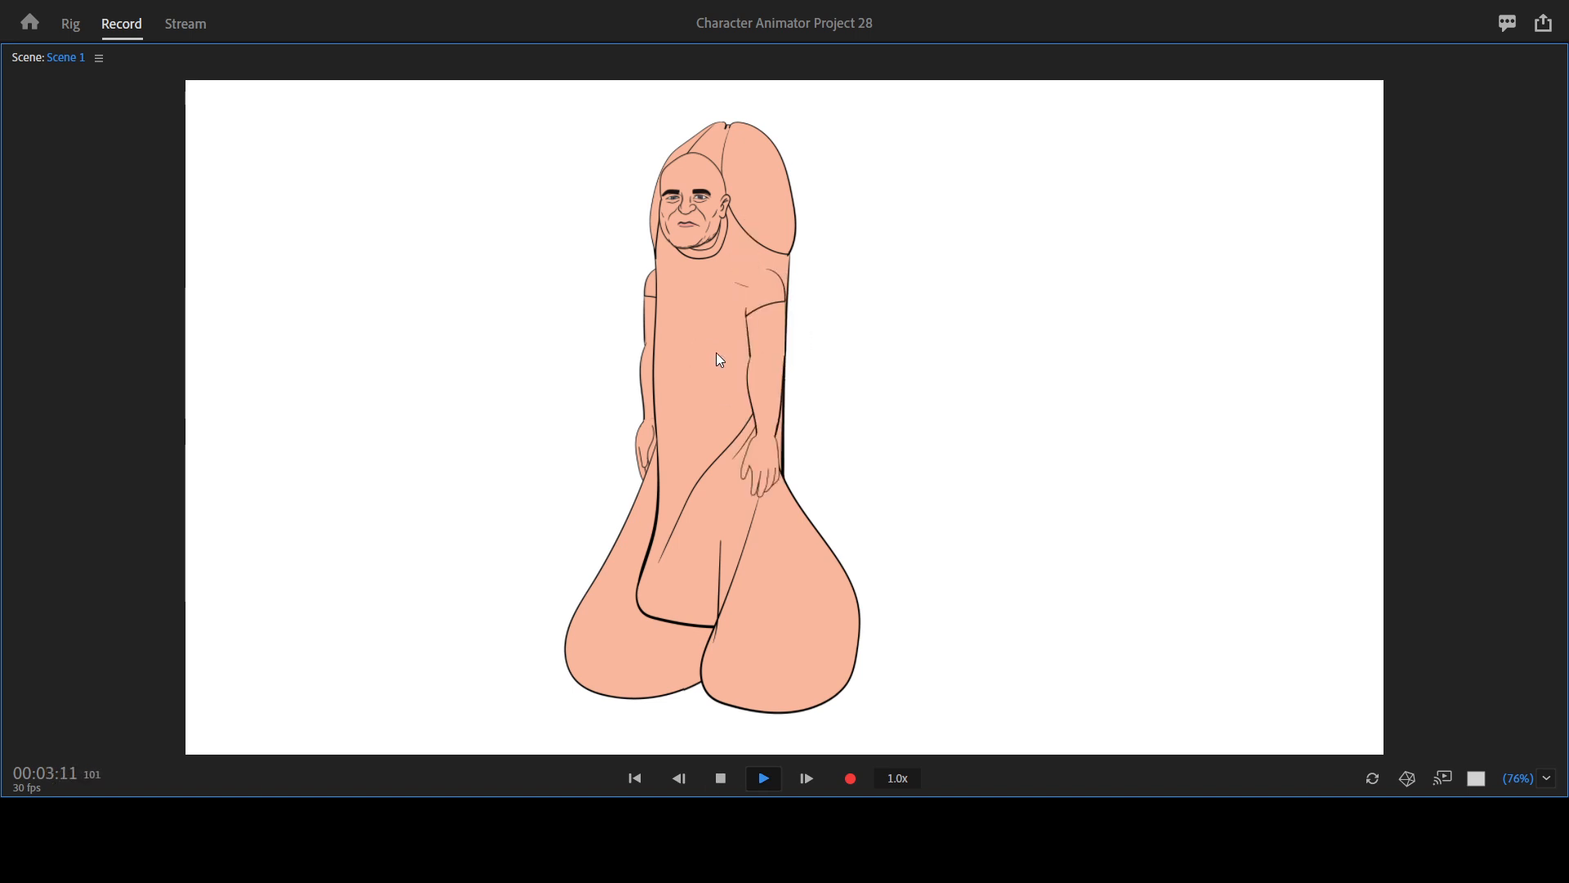
key("space")
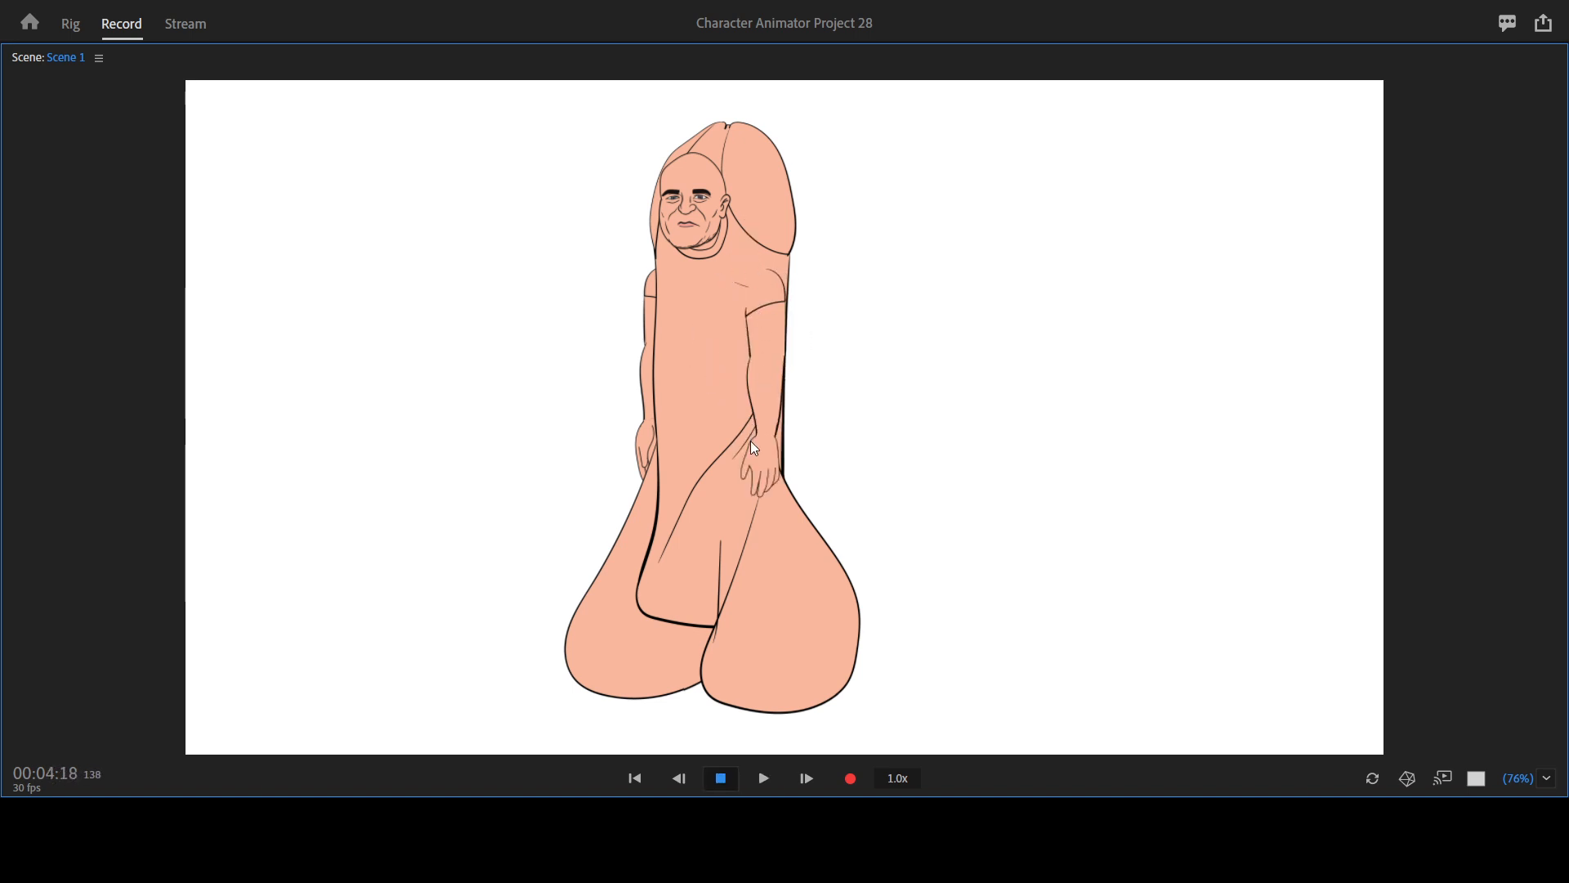
key("grave")
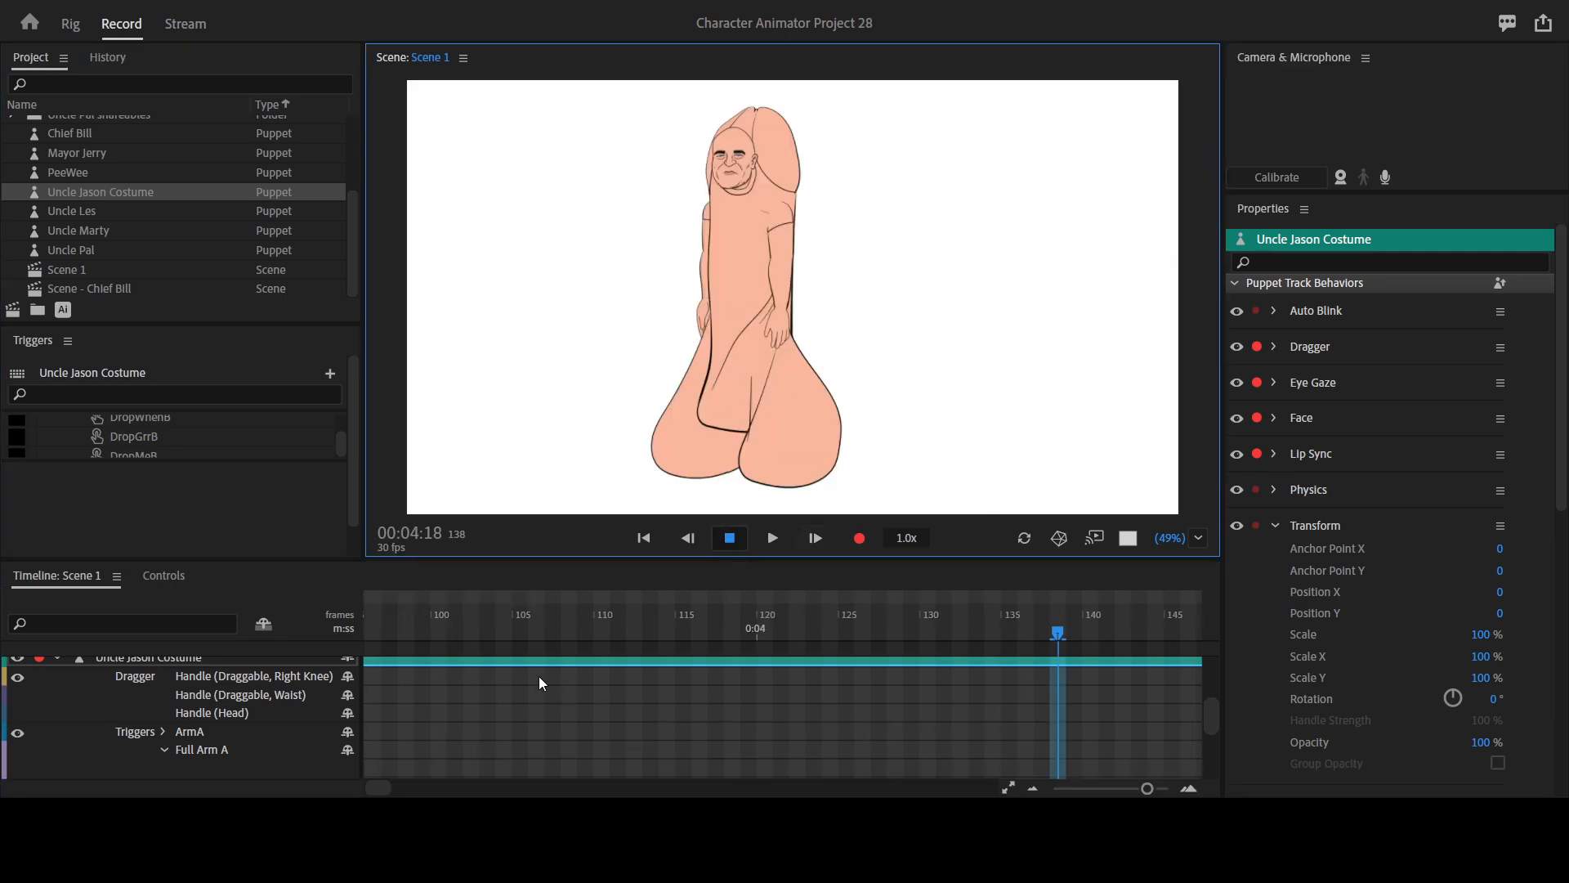
Find the letter-assigned gesture triggers in the trigger controls and preview the two-arm gestures labelled Z and X.
left_click(168, 574)
scroll(741, 724, "down", 5)
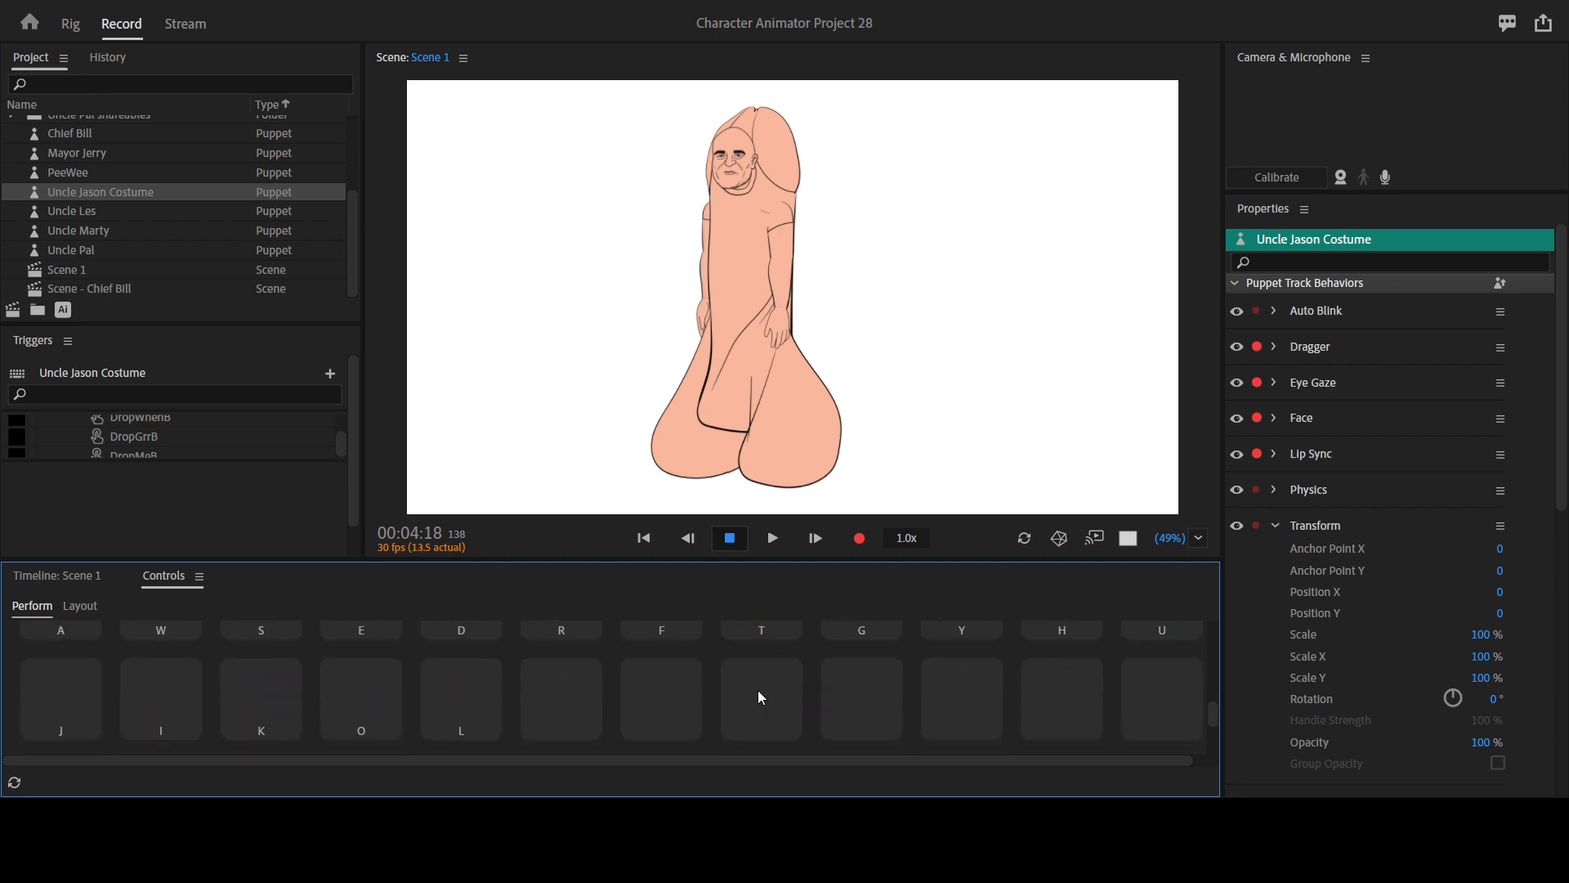
scroll(758, 690, "down", 5)
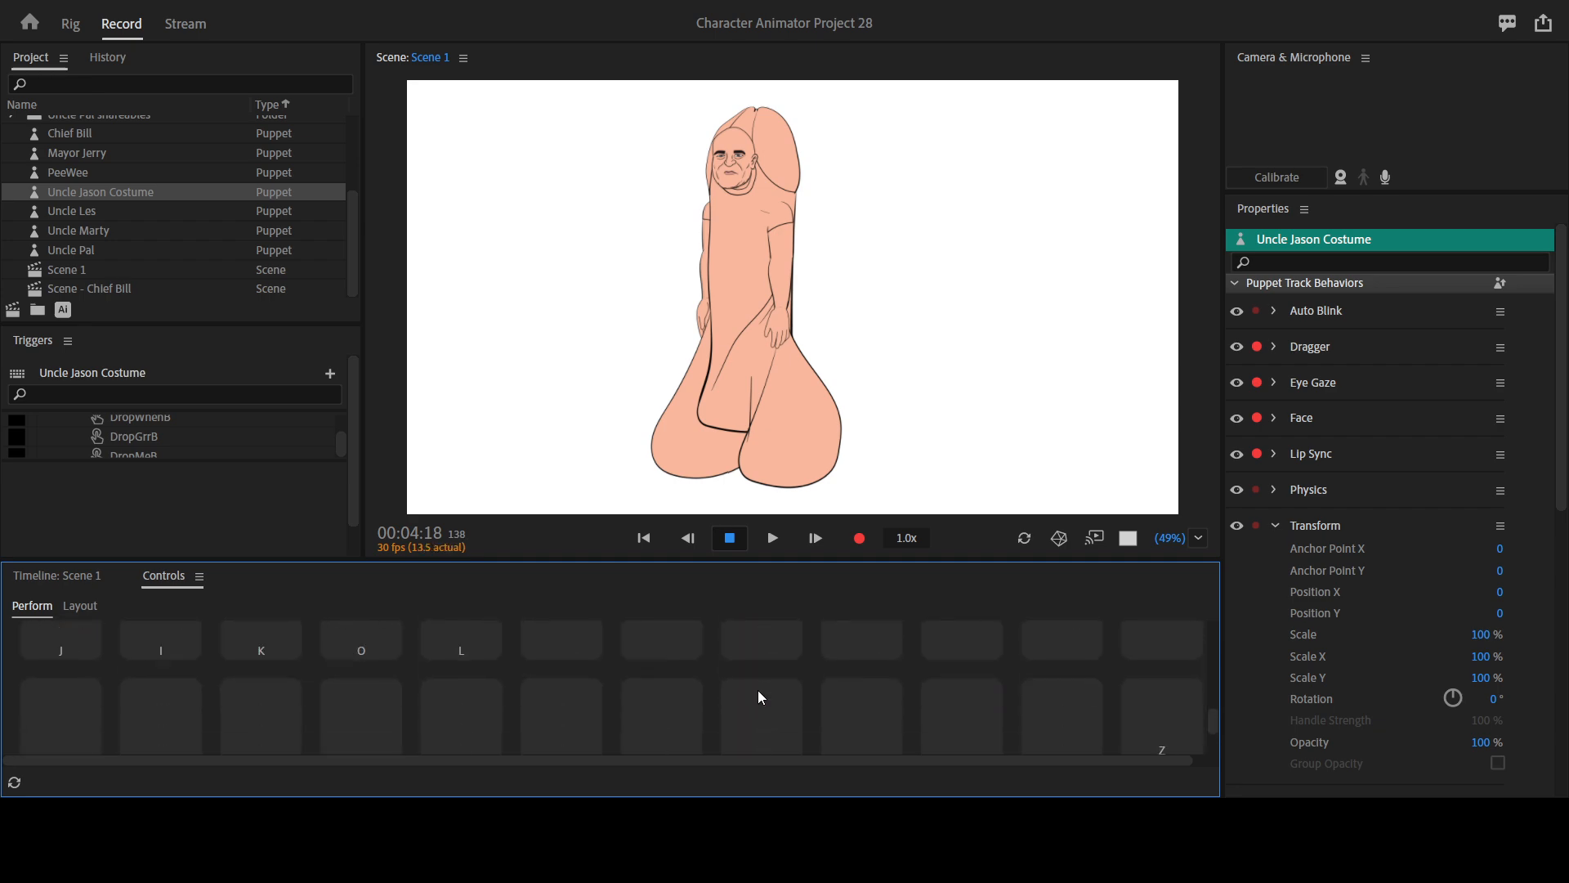
scroll(759, 696, "down", 2)
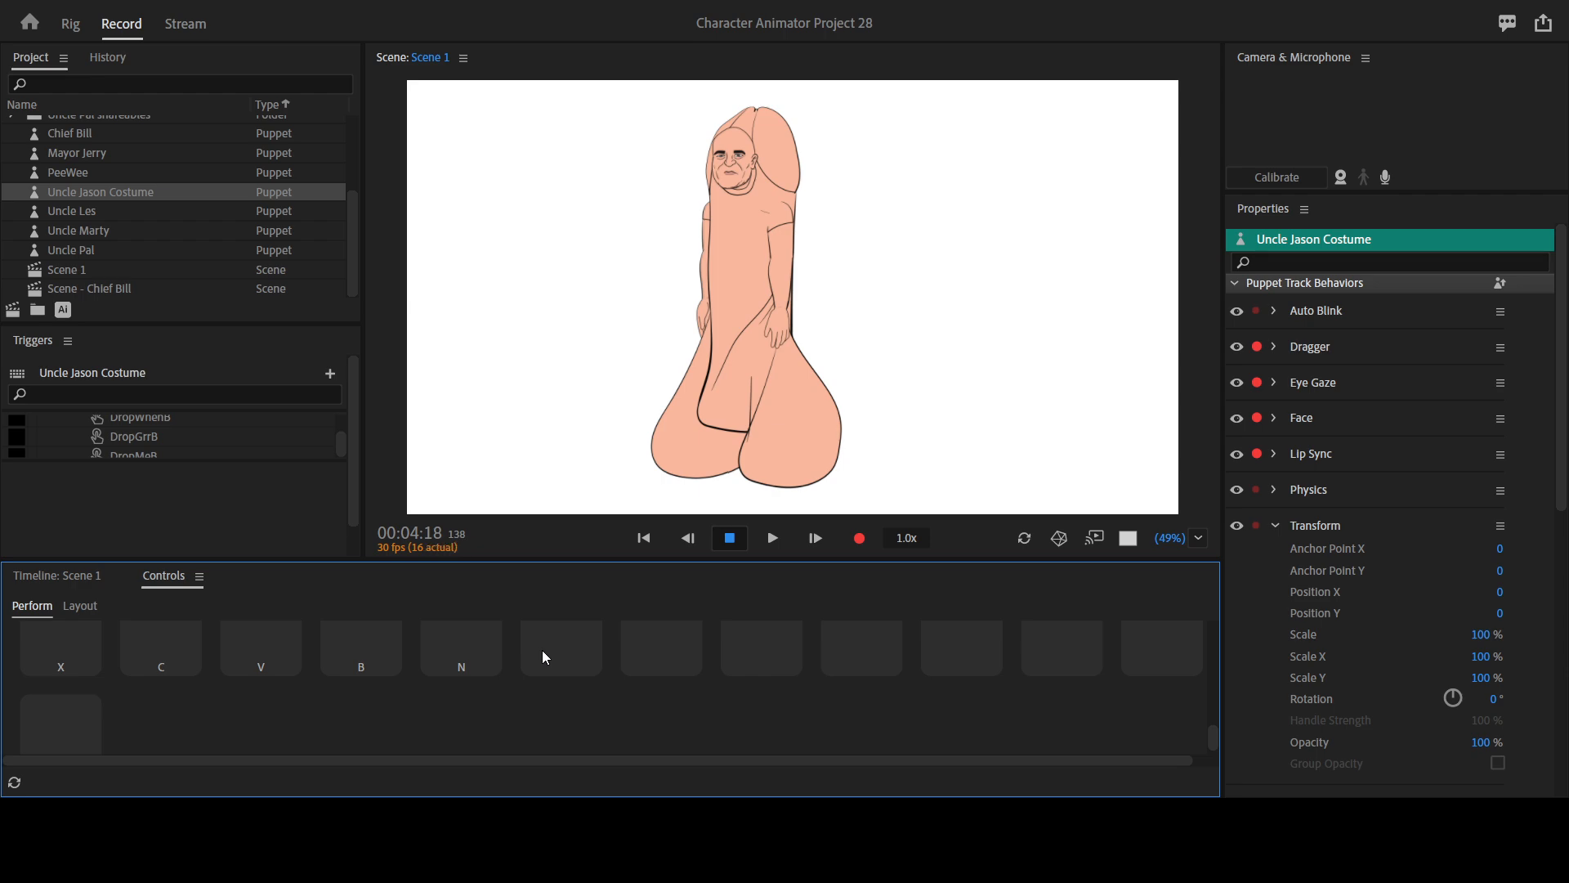
key("z")
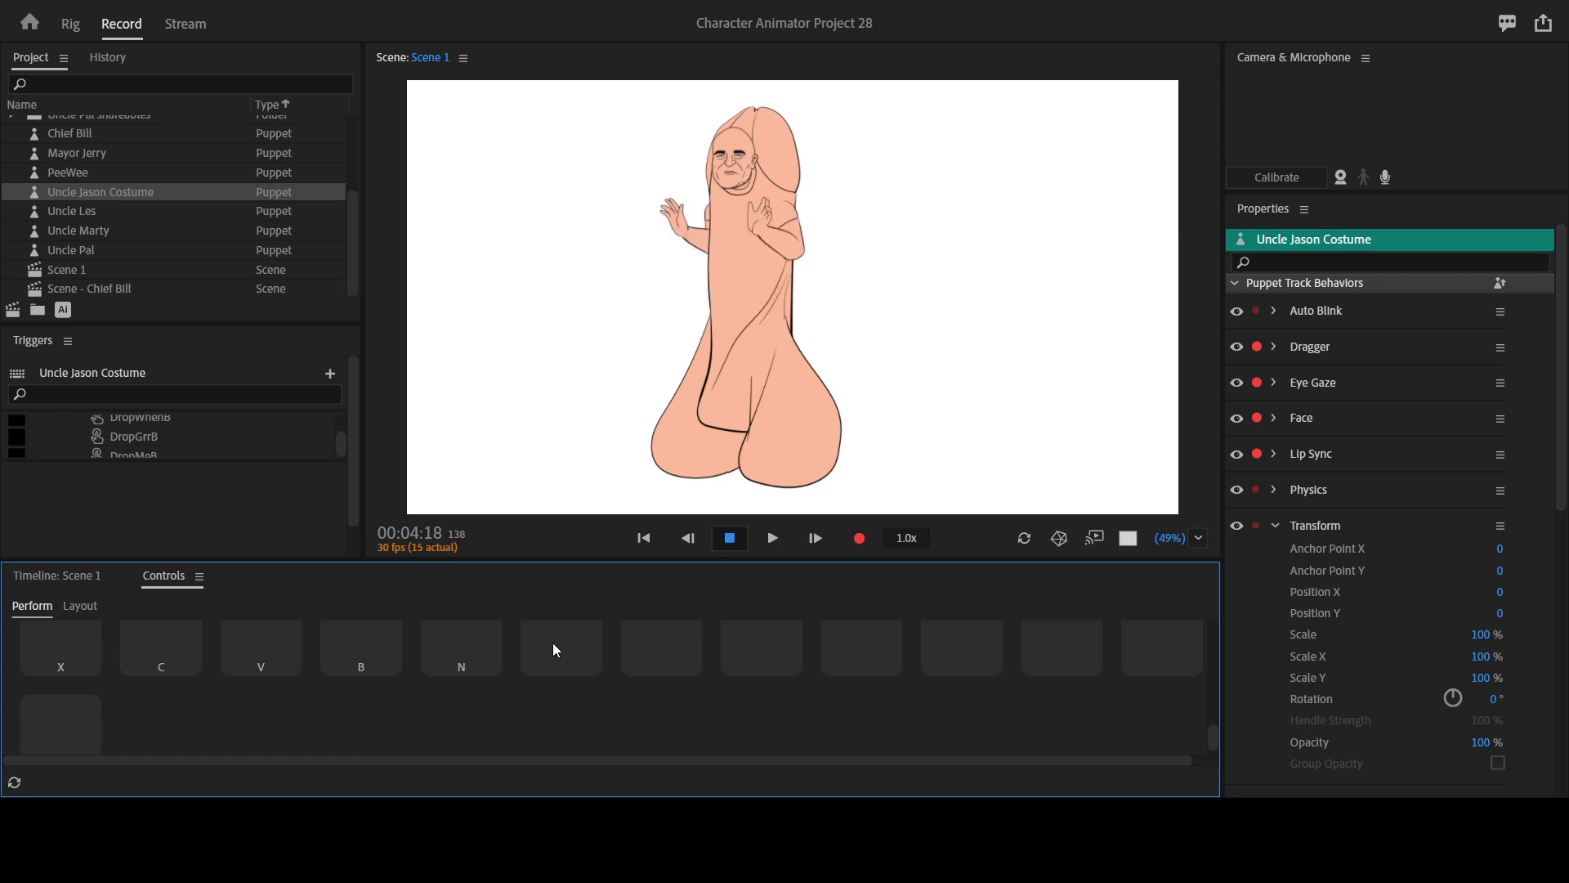
key("x")
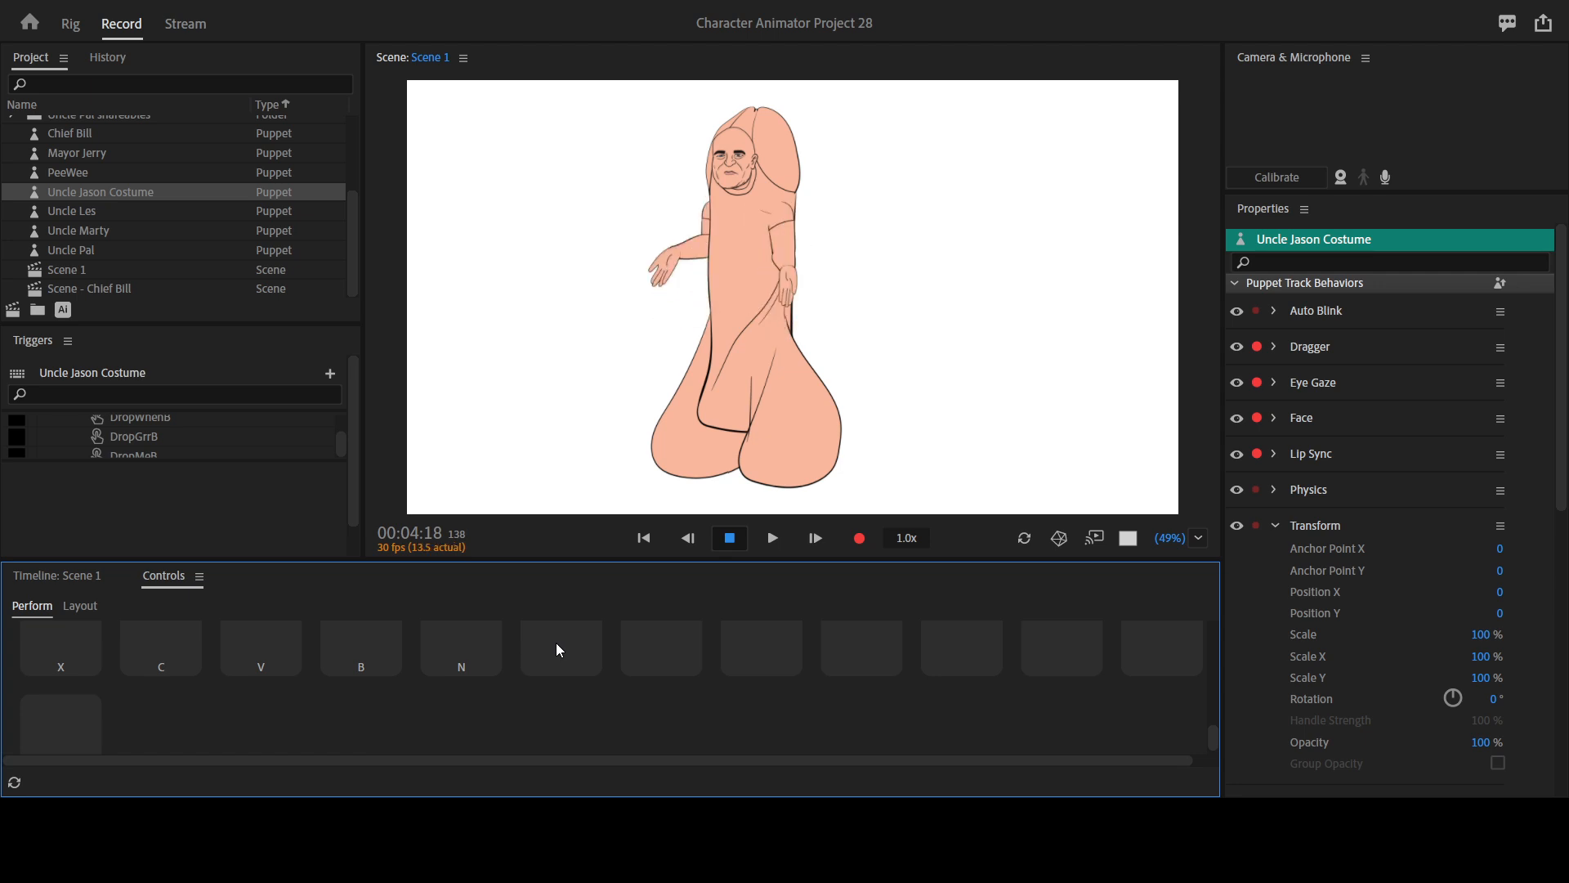
Browse the individual arm and hand poses and preview the bent arm and the lowered arm in front of the body.
scroll(655, 697, "up", 3)
scroll(657, 698, "up", 3)
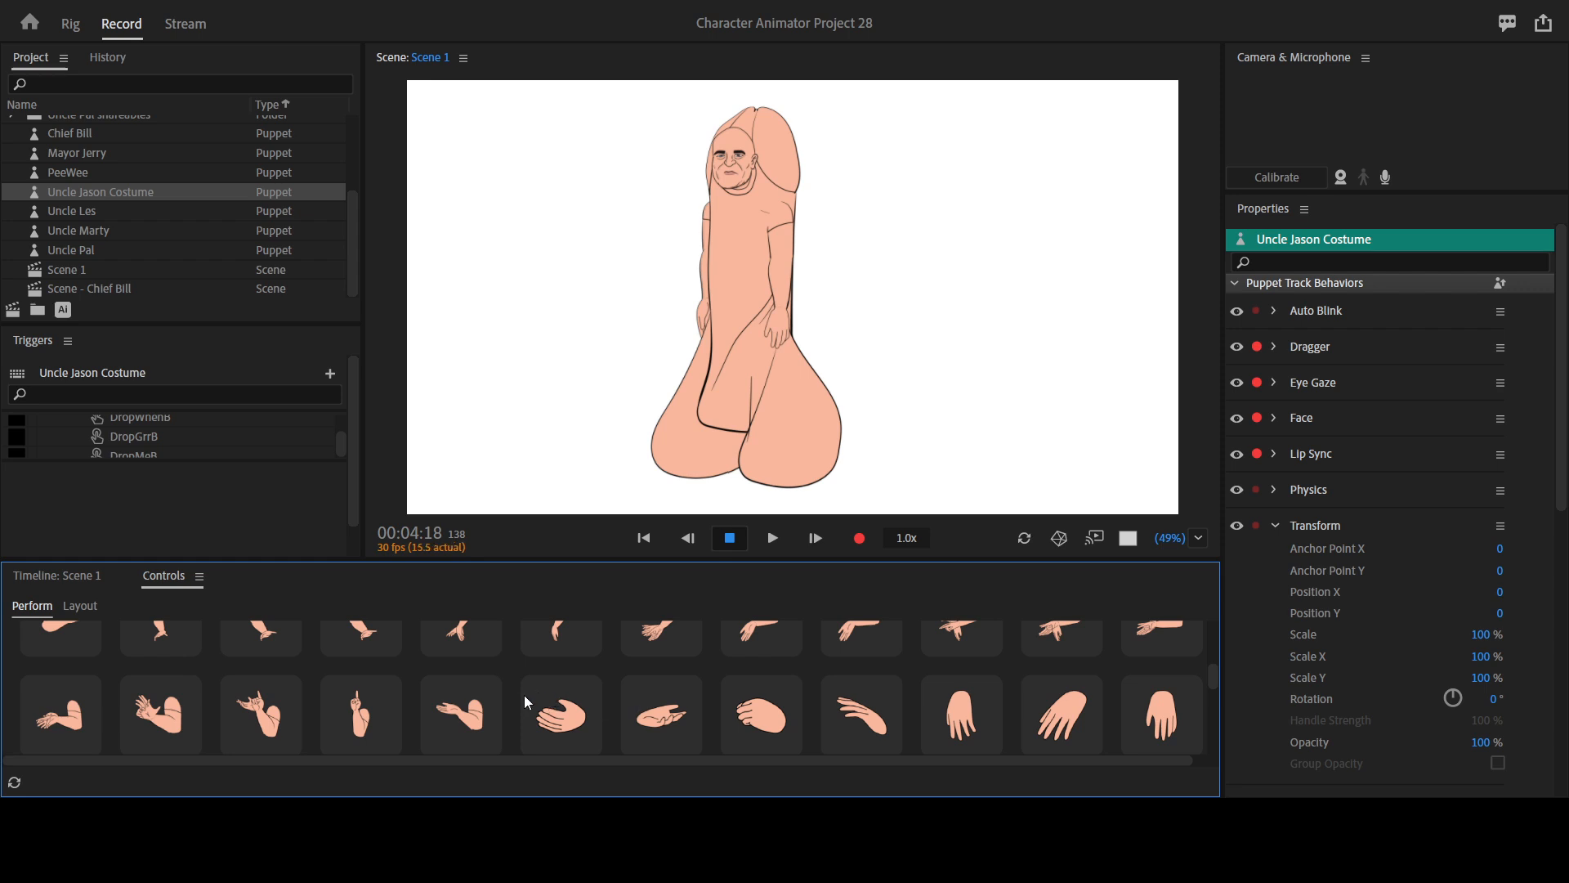
scroll(555, 699, "up", 1)
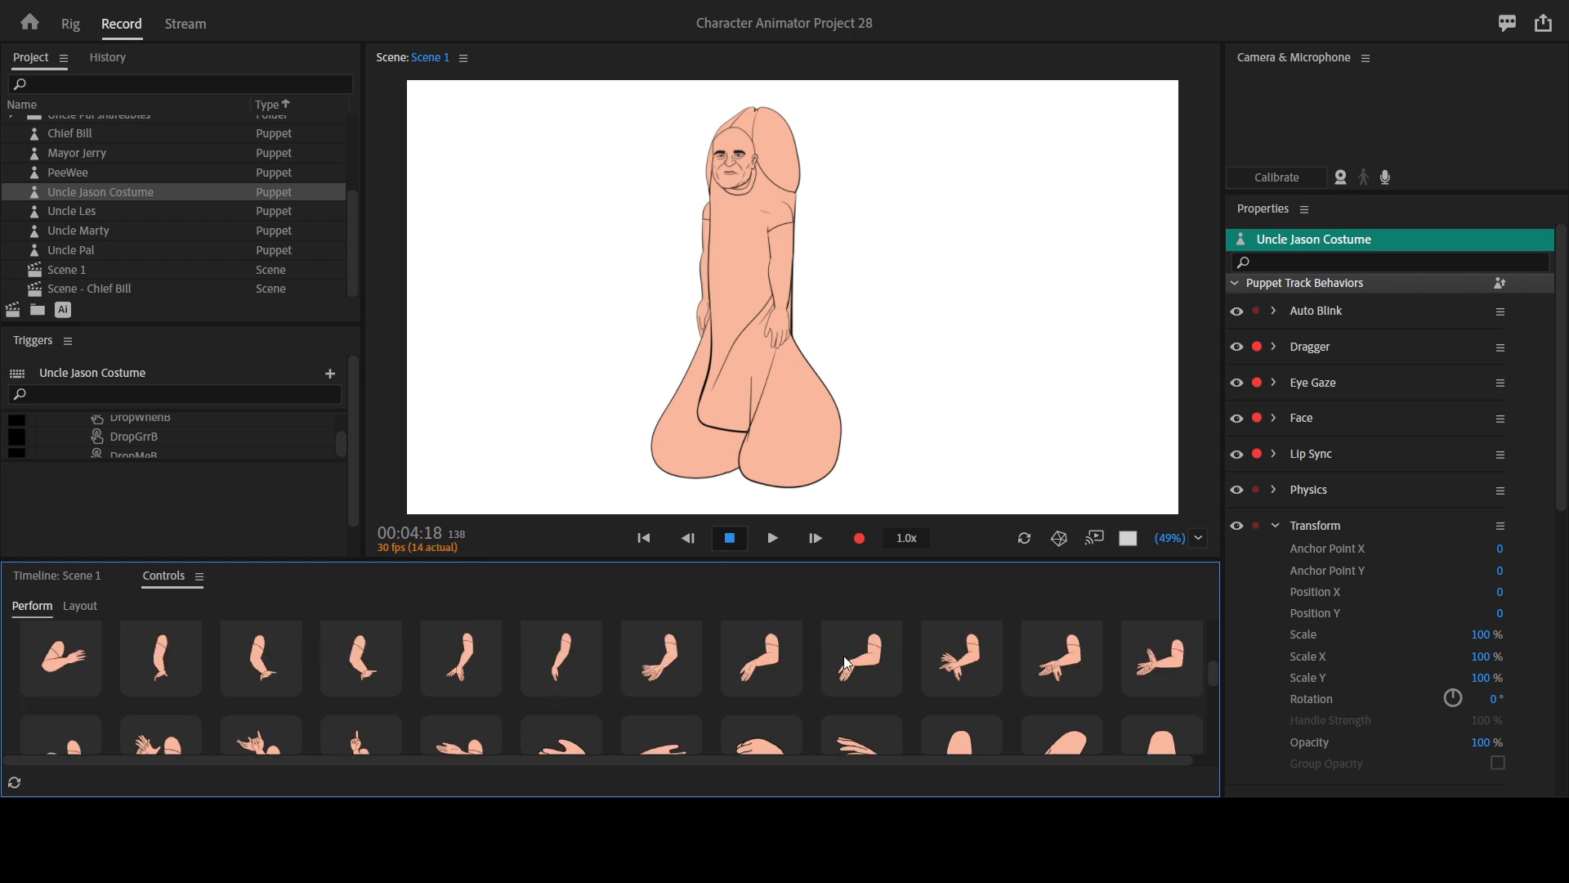
scroll(814, 678, "down", 2)
scroll(241, 697, "up", 2)
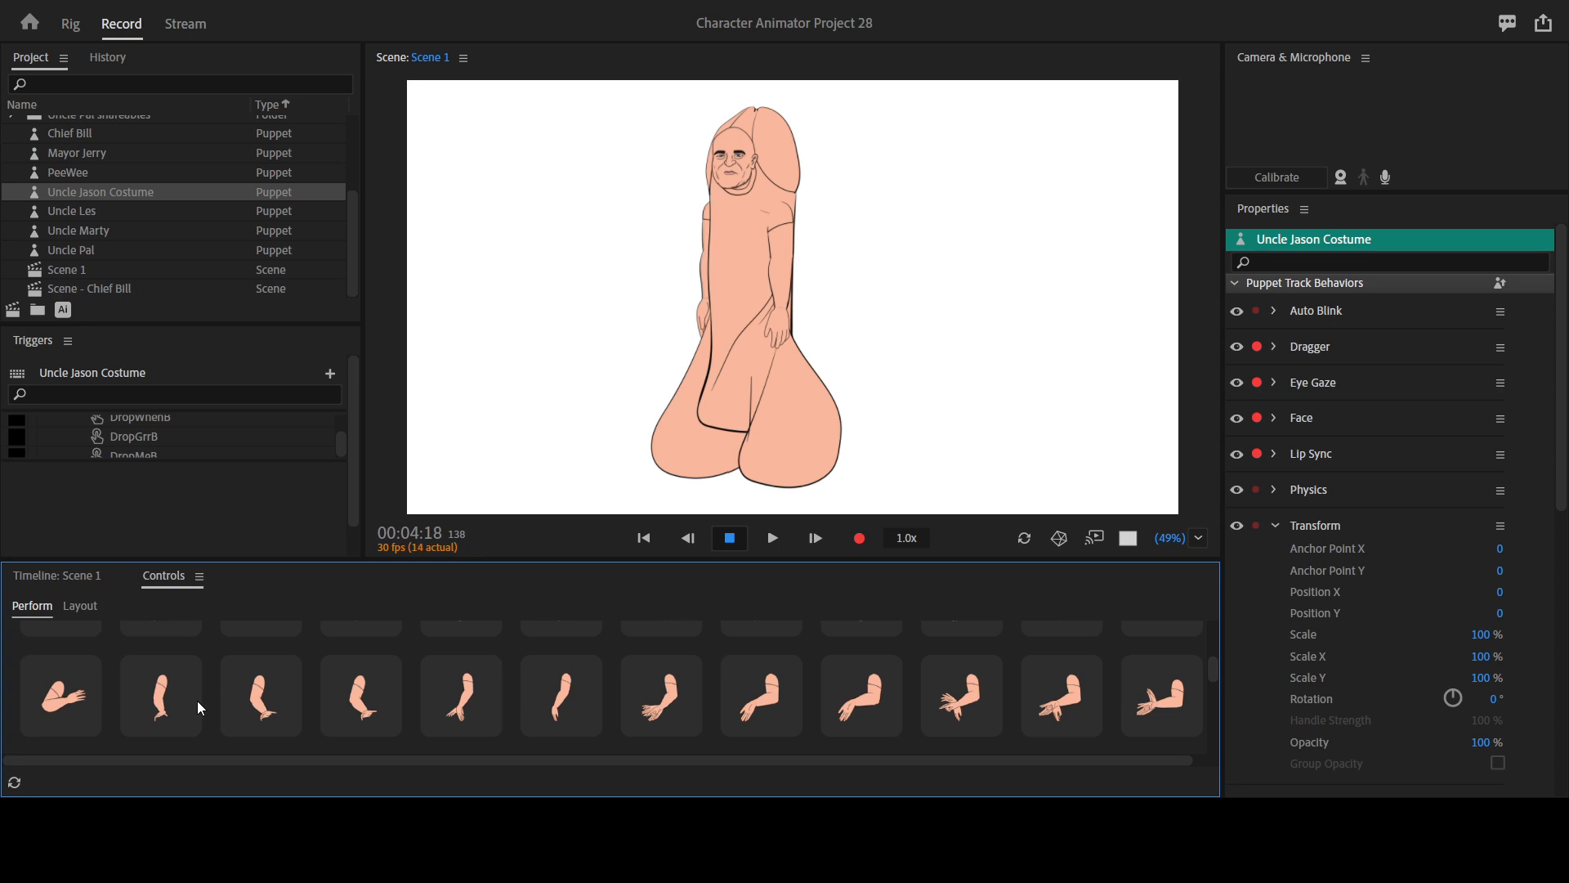
scroll(304, 685, "up", 1)
scroll(870, 673, "up", 1)
scroll(869, 674, "up", 1)
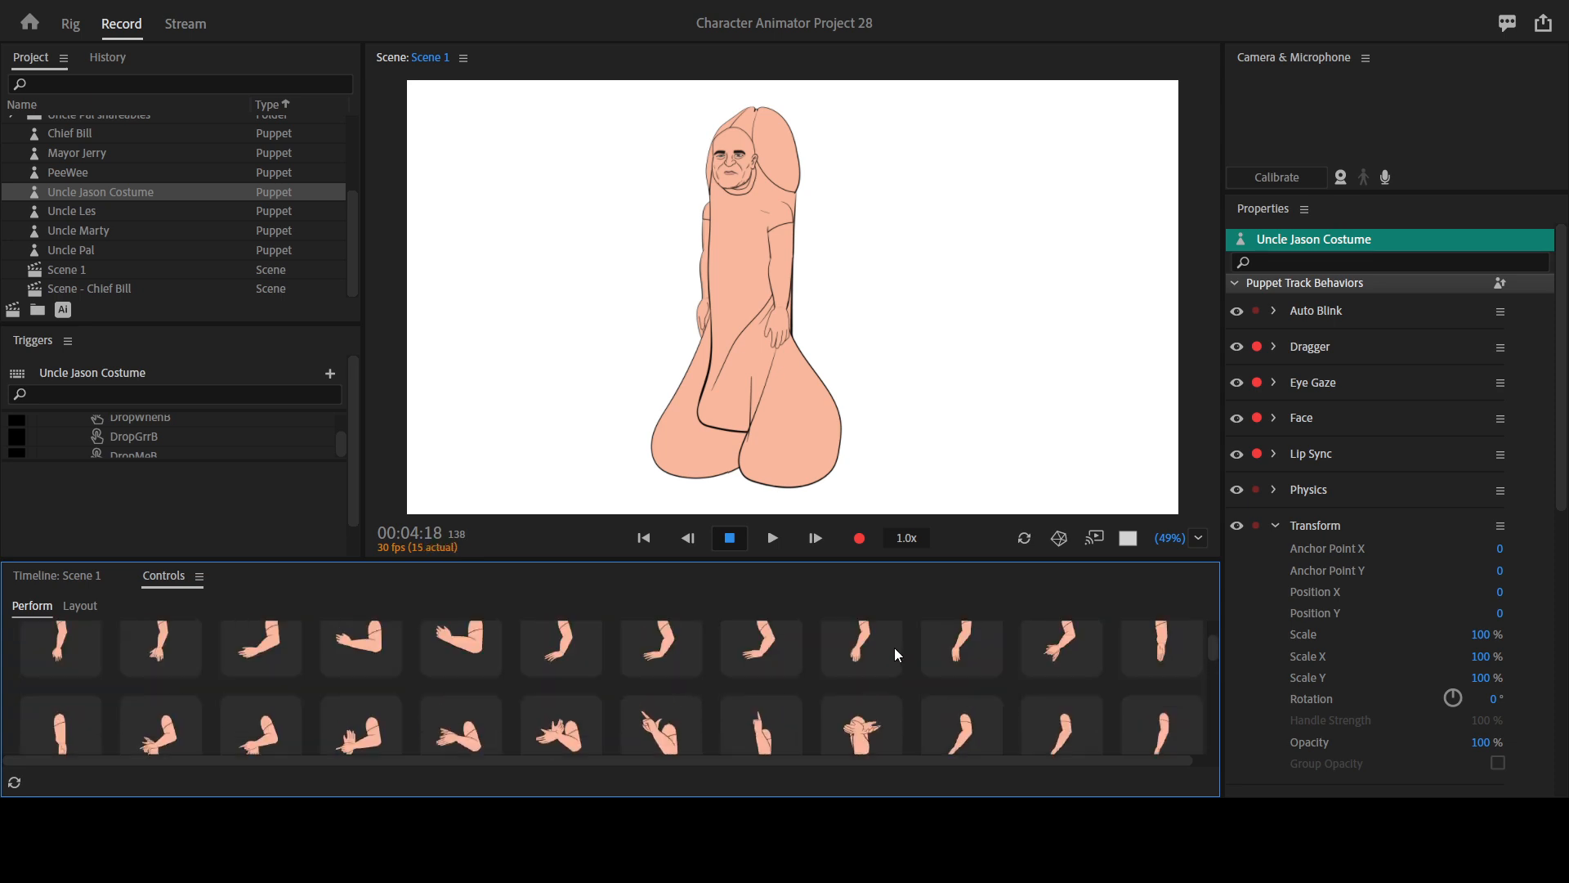
left_click(1036, 648)
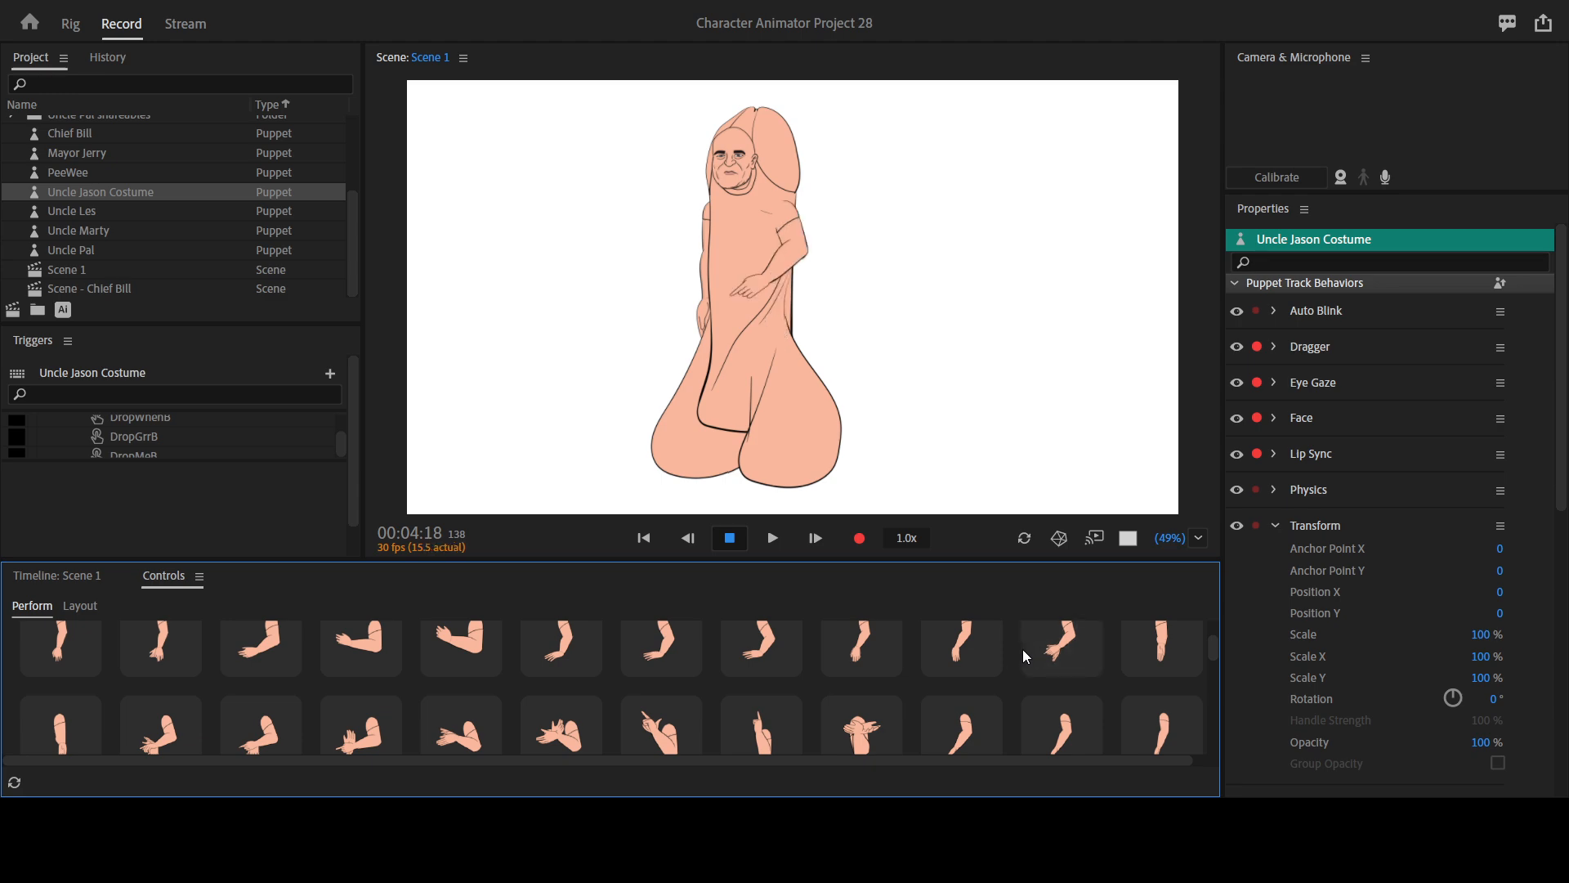
left_click(936, 643)
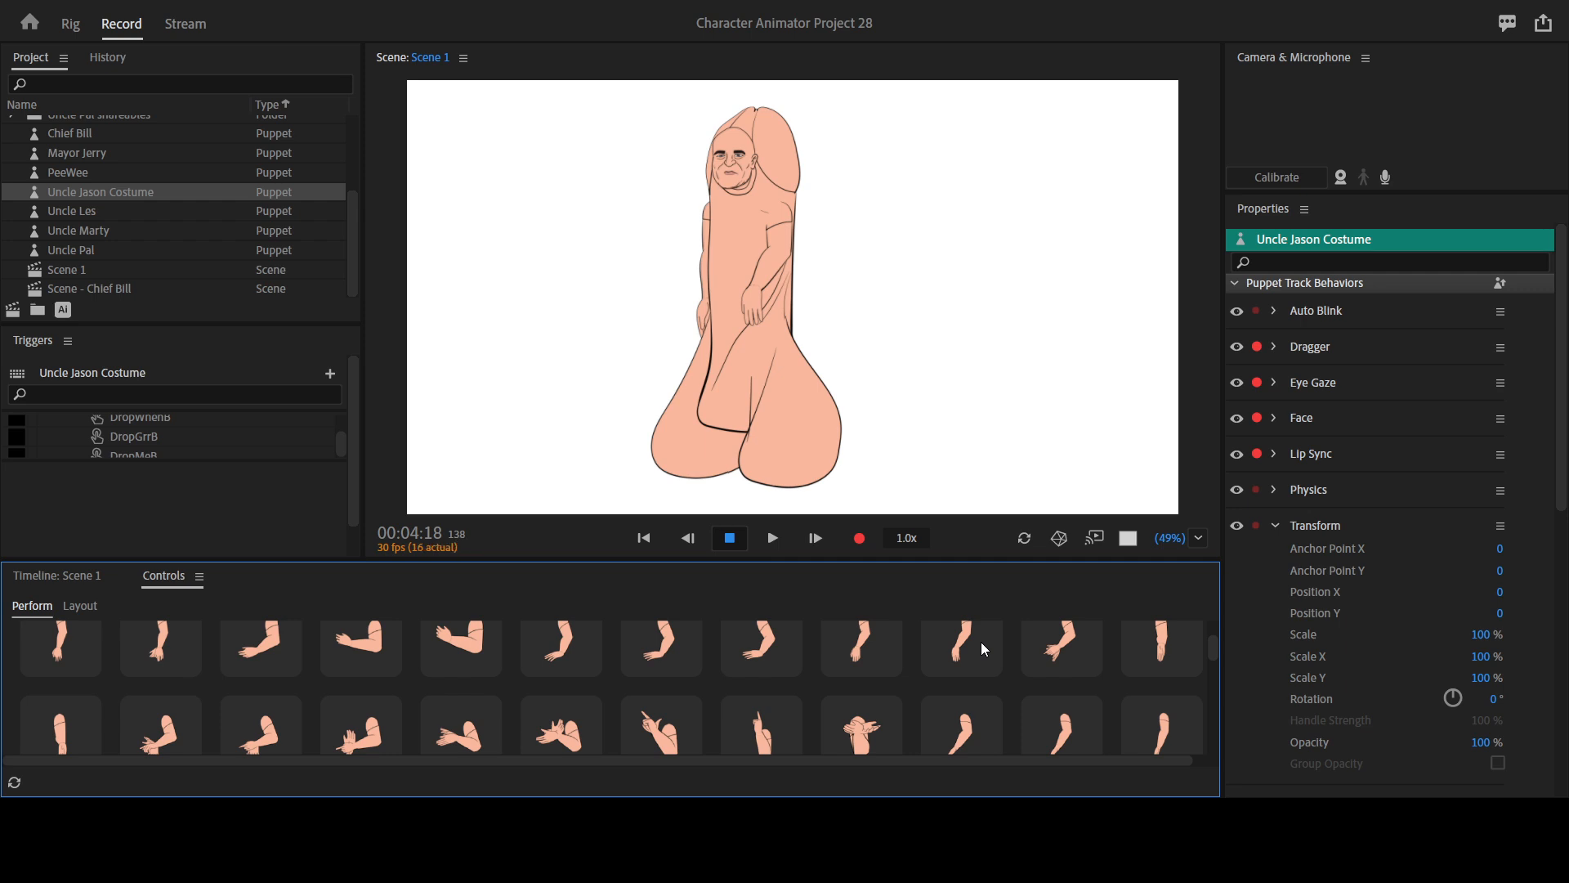
Look through the hand and eyebrow triggers and preview the two-arm gestures labelled B and X.
scroll(982, 642, "down", 5)
scroll(655, 649, "up", 5)
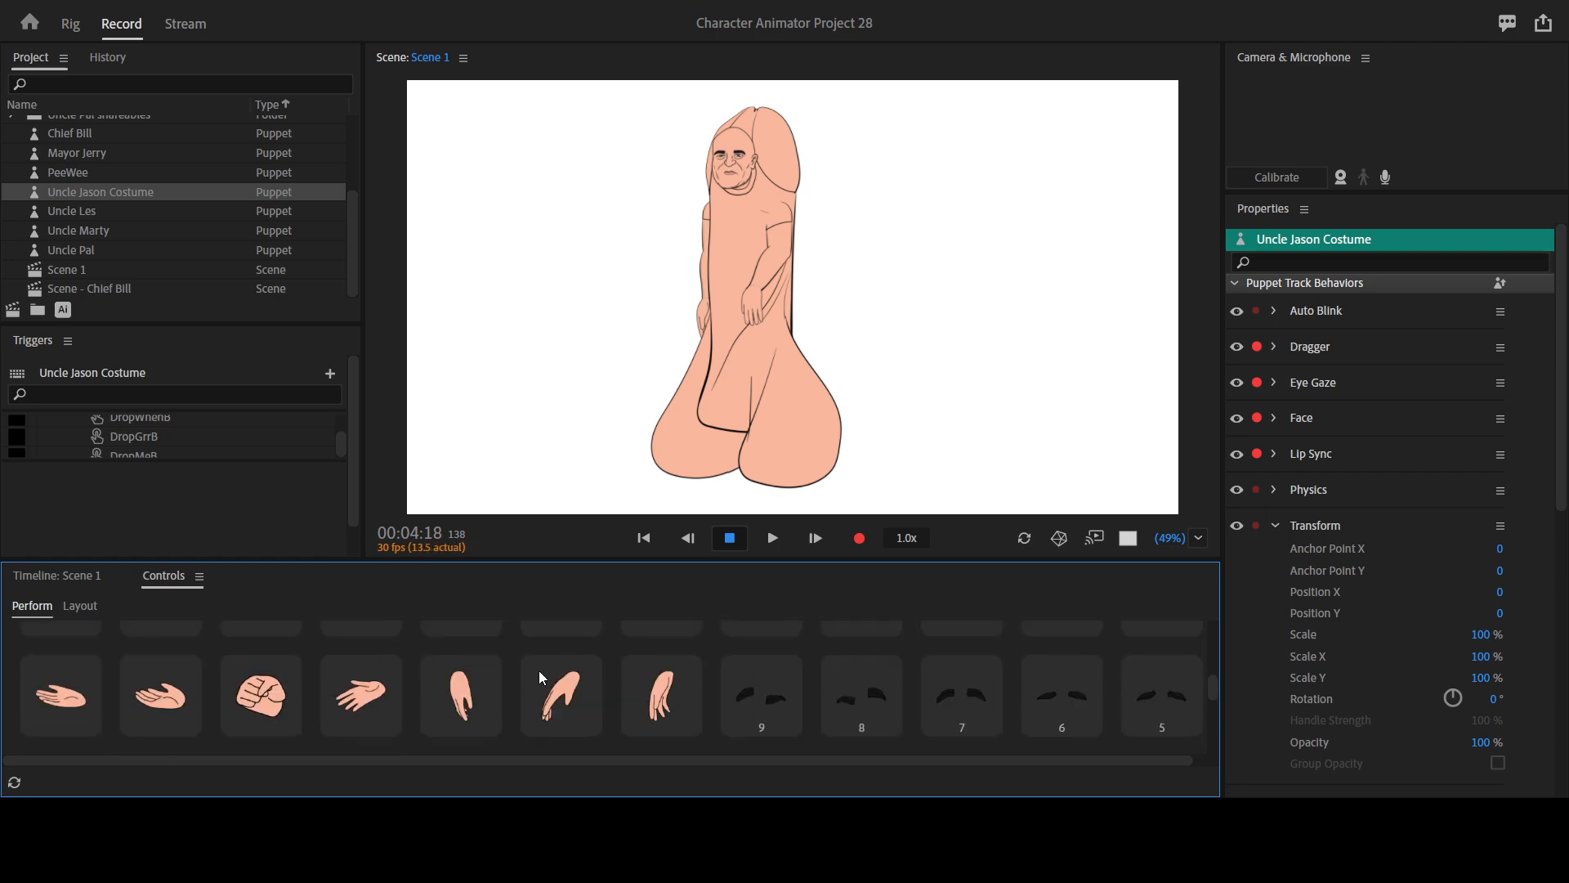
scroll(605, 687, "up", 1)
scroll(604, 686, "down", 3)
scroll(605, 687, "down", 3)
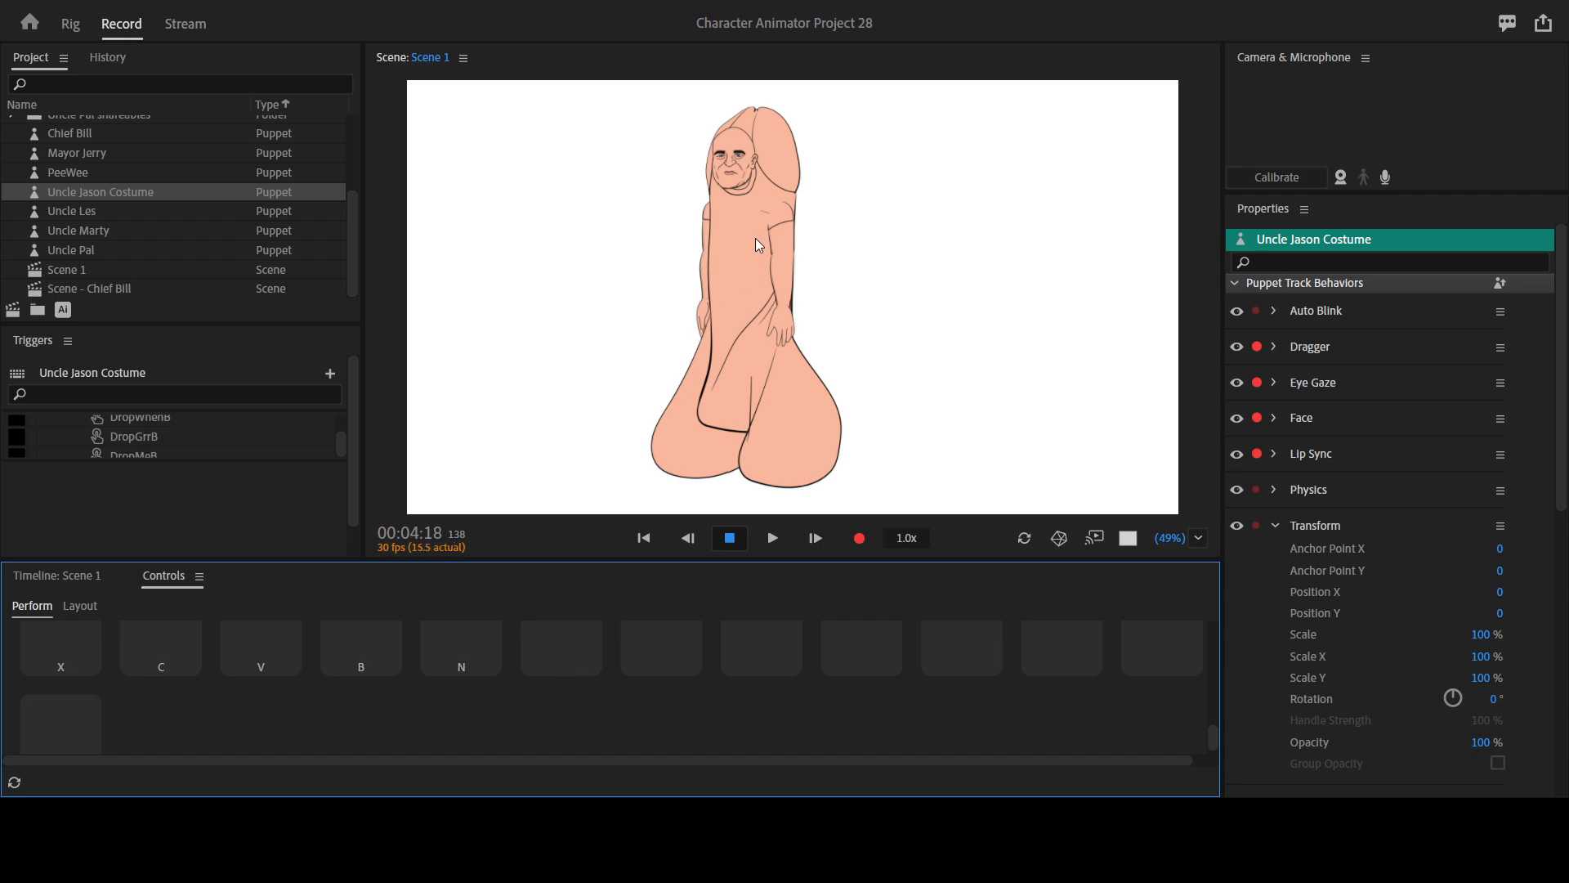
key("b")
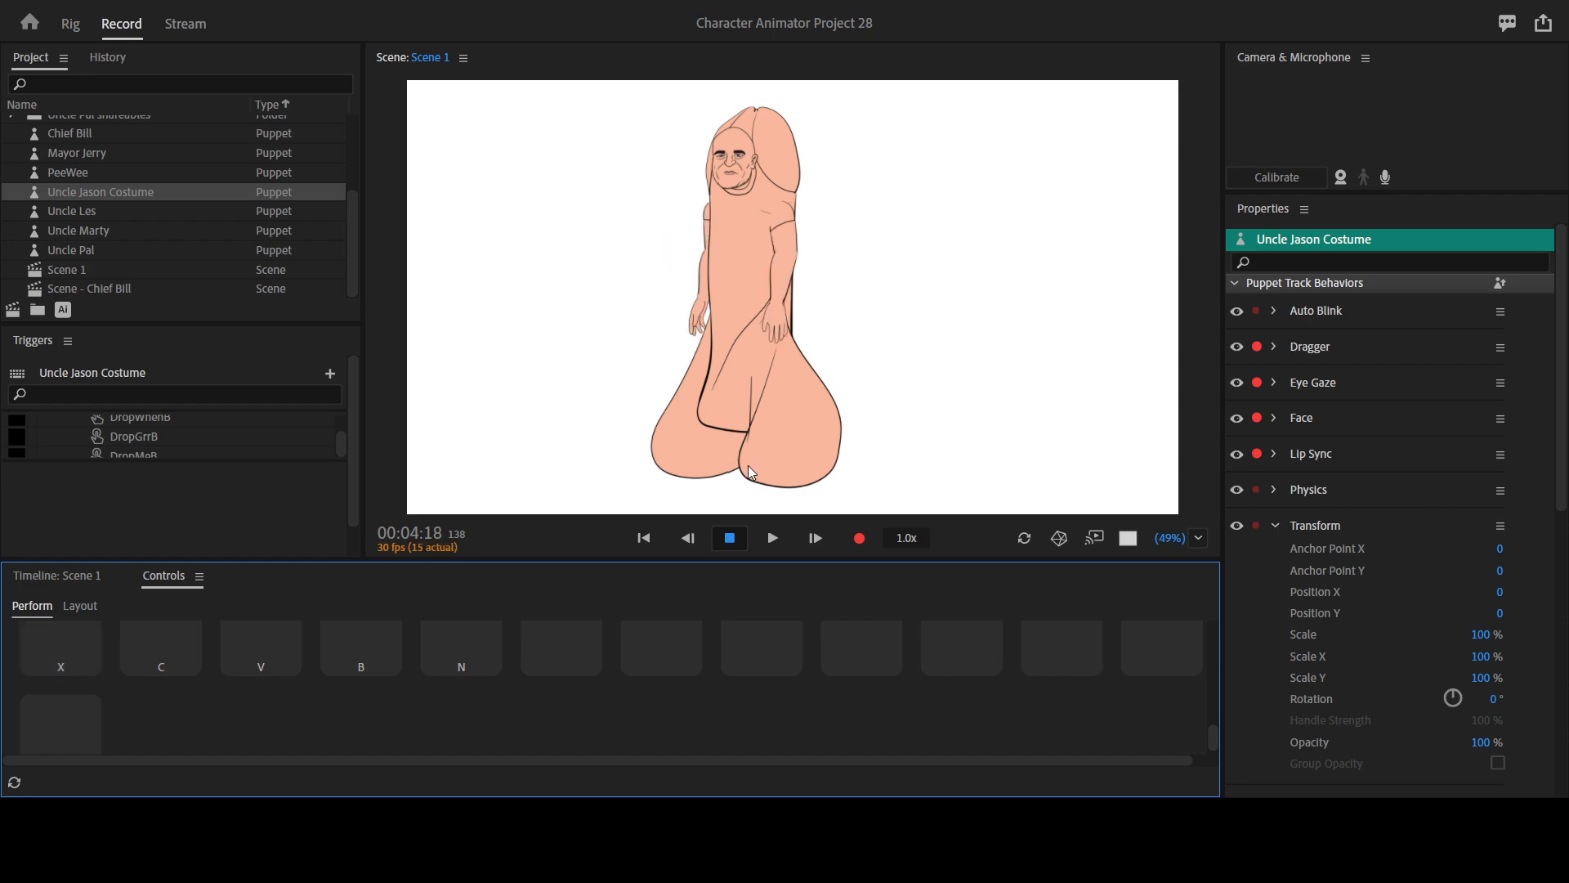
key("x")
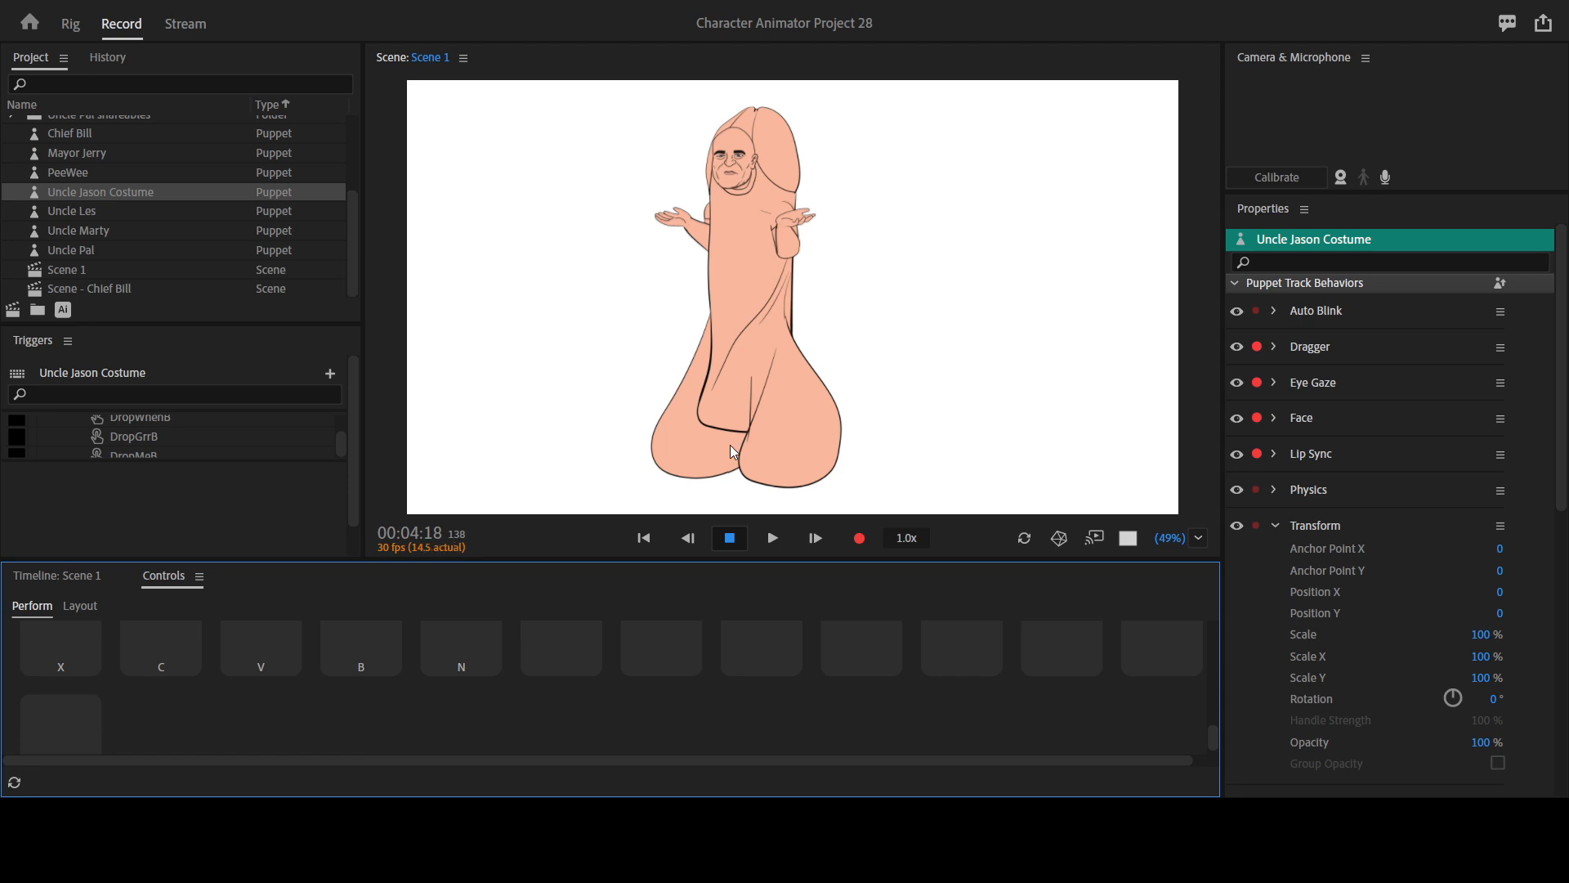
key("x")
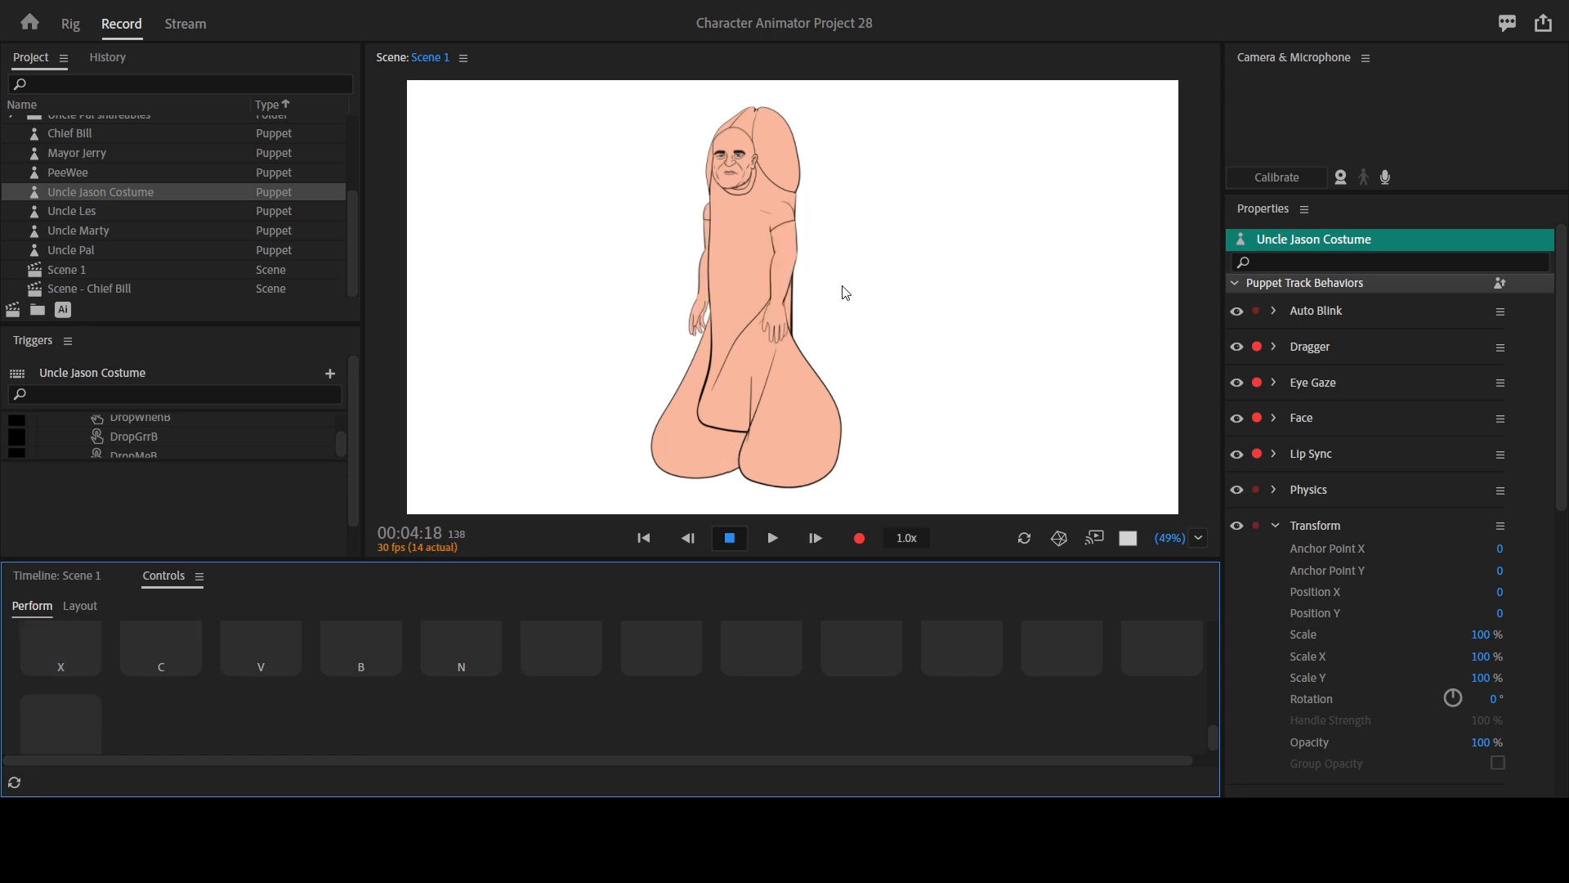
Preview the X gesture in the maximized scene view, return to frame 0, and restore the workspace.
key("grave")
key("x")
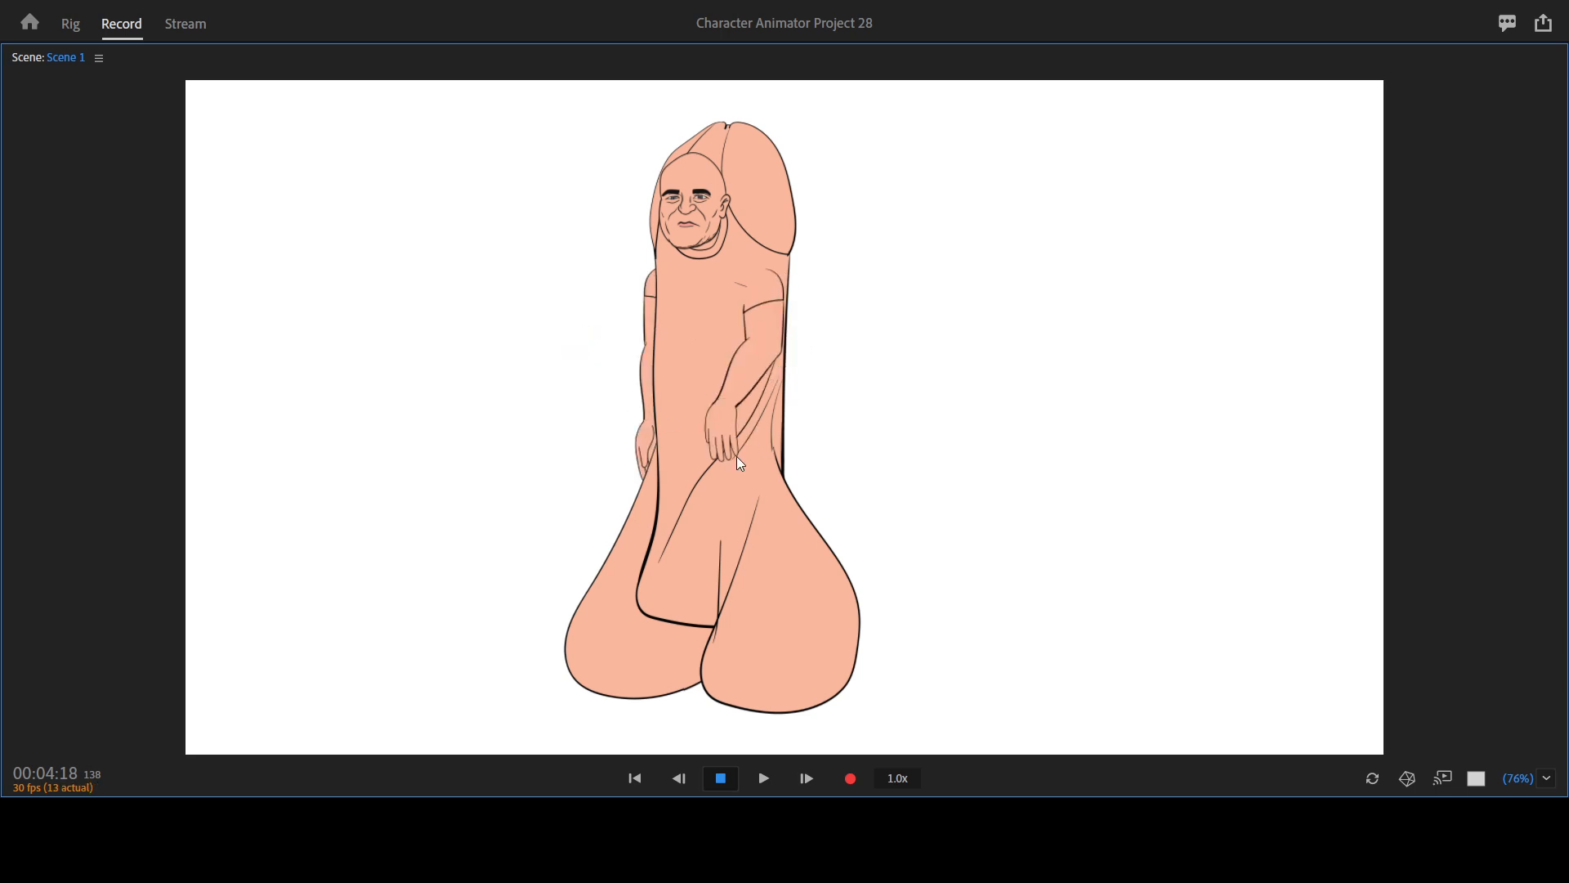
left_click(634, 779)
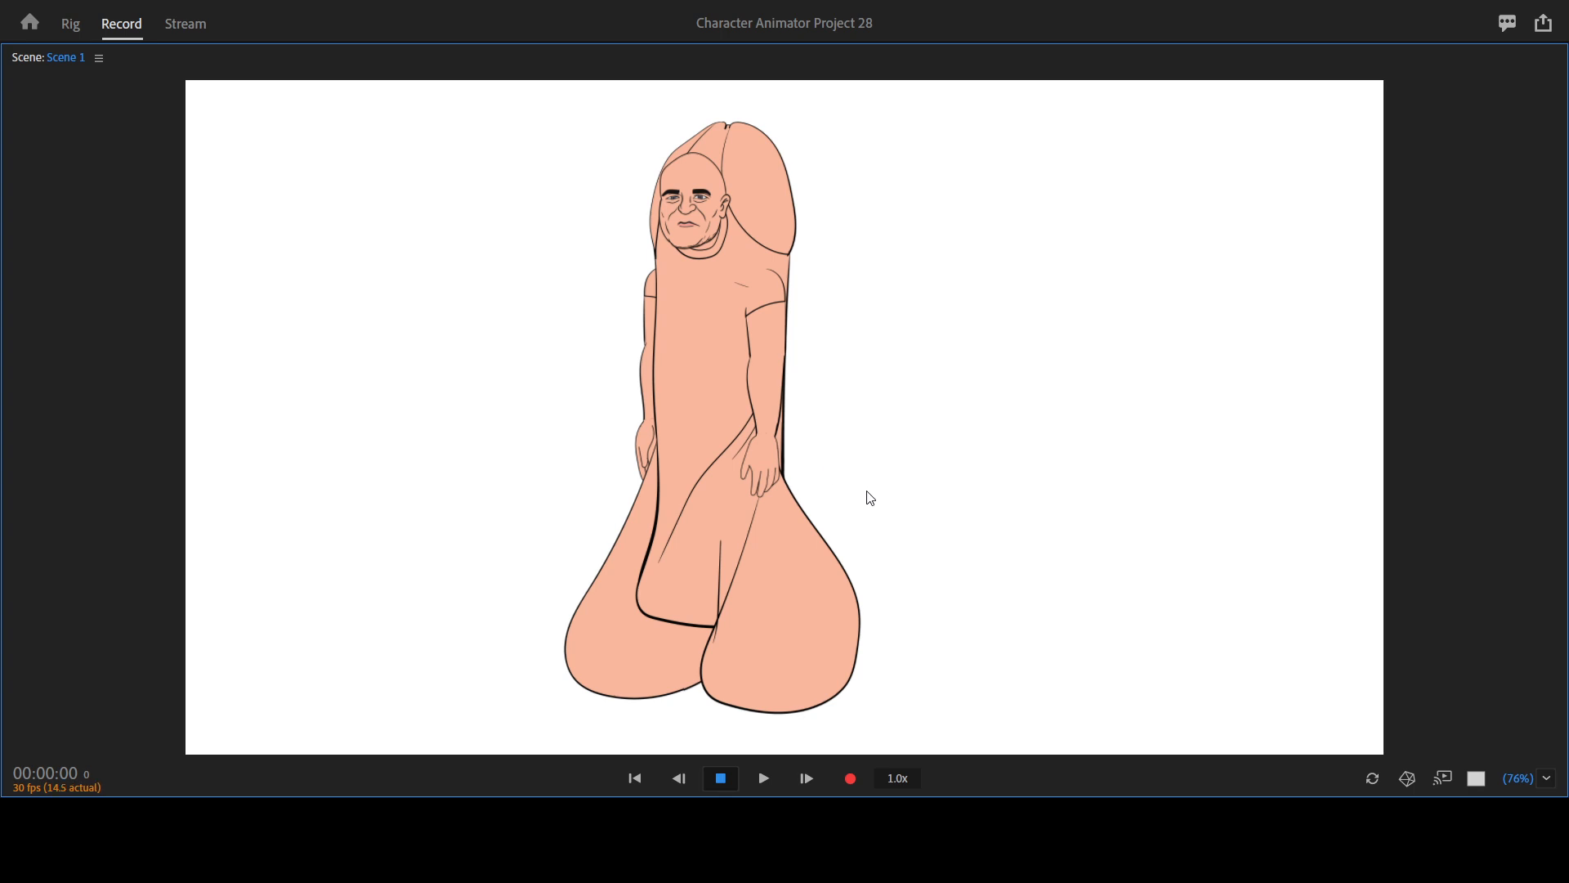
key("grave")
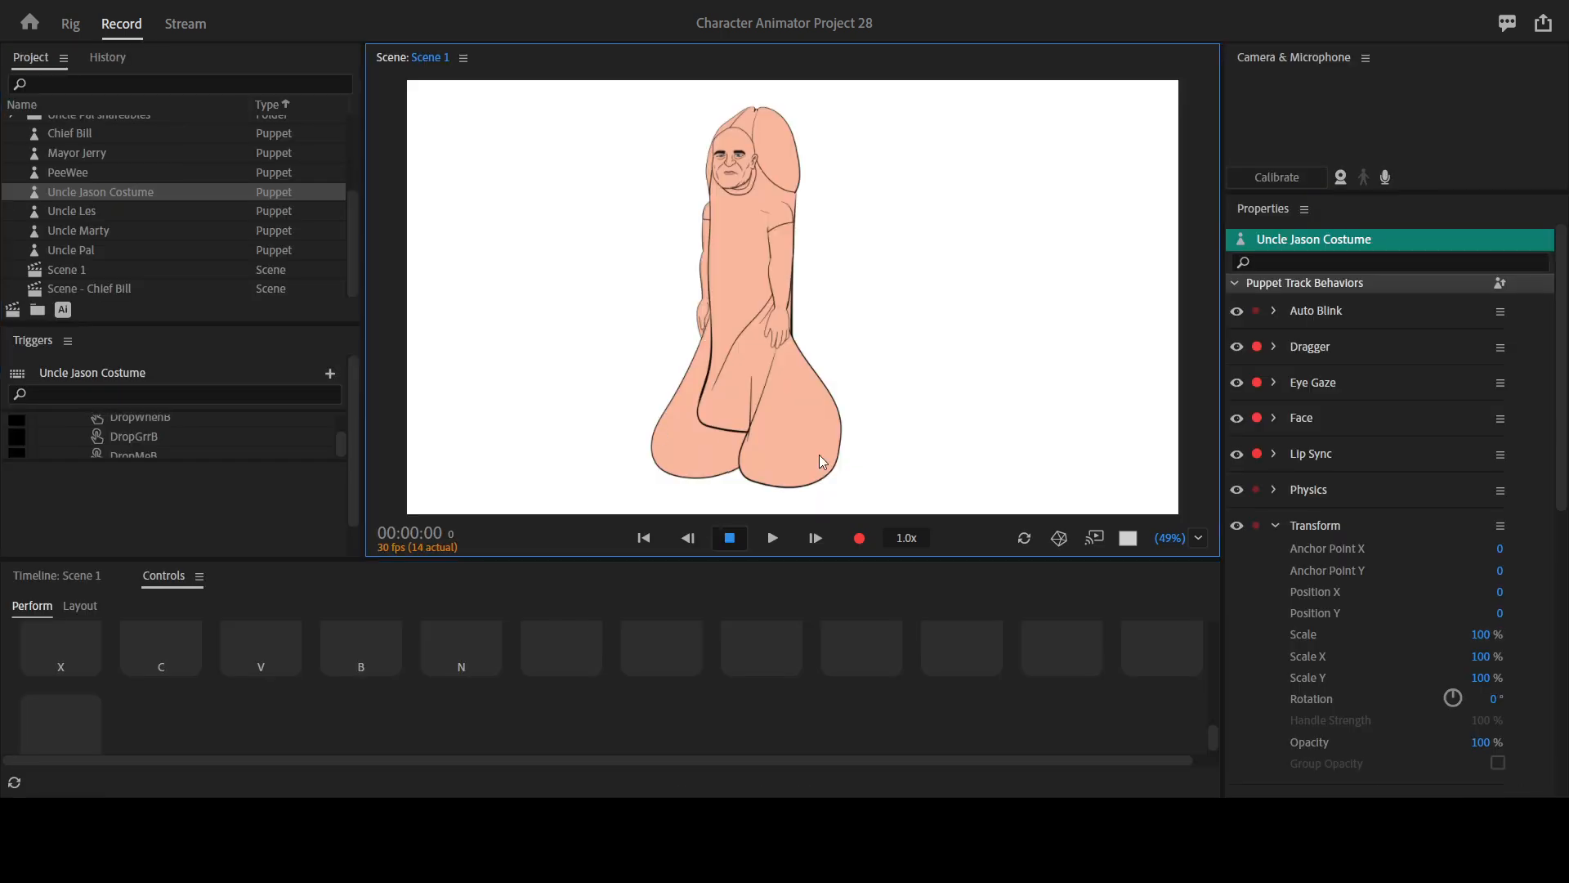
Zoom the timeline out to about 120 frames to review all takes, and reopen the trigger controls.
left_click(77, 583)
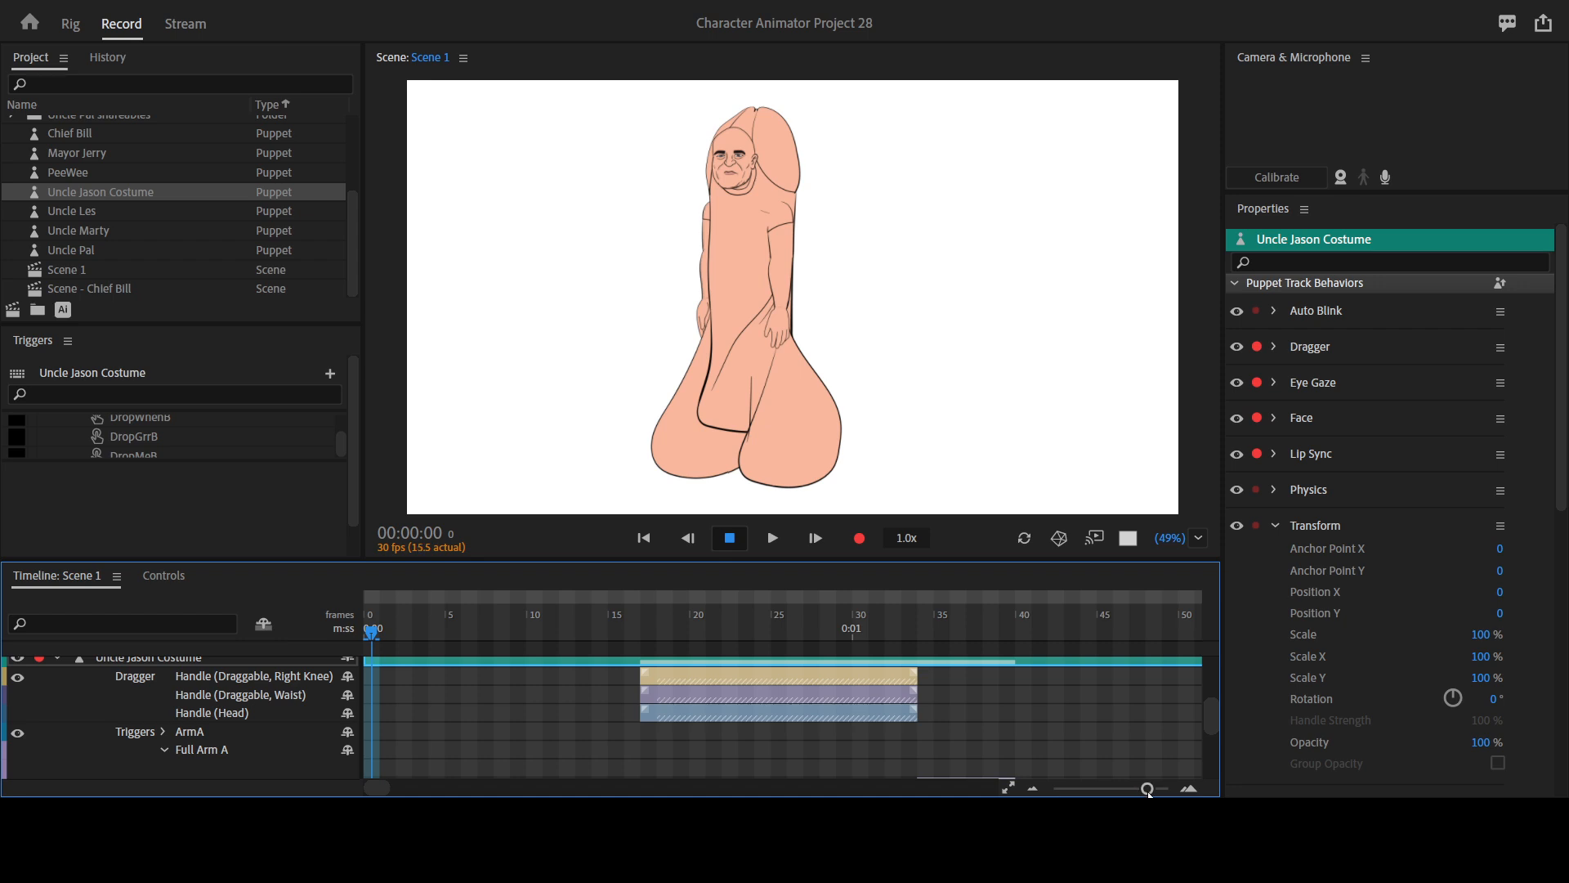
left_click_drag(1148, 789, 1134, 796)
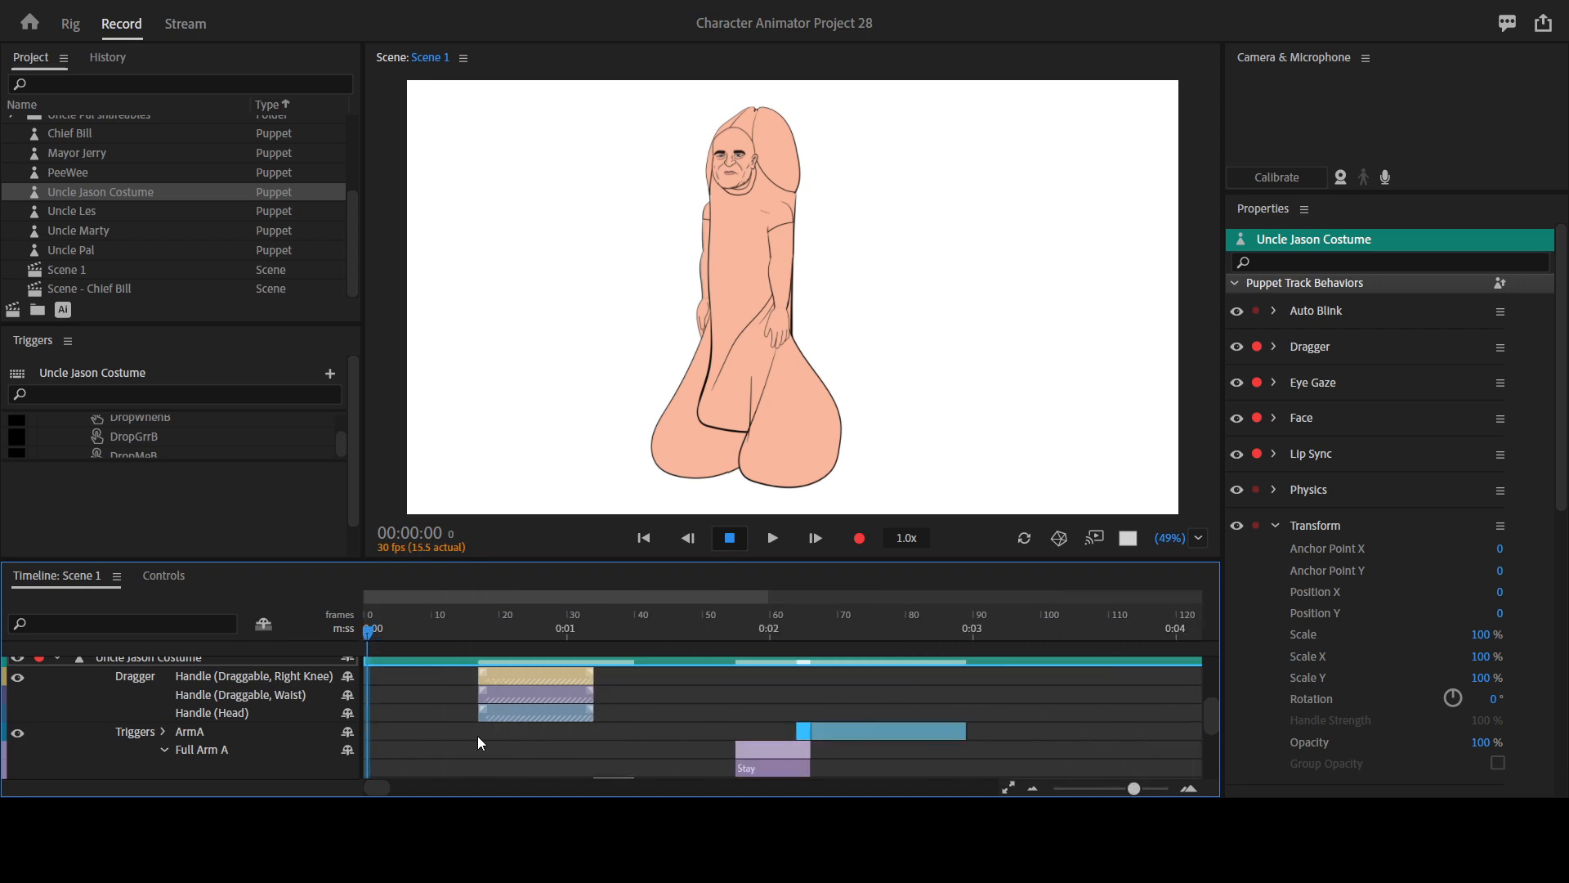
left_click(143, 575)
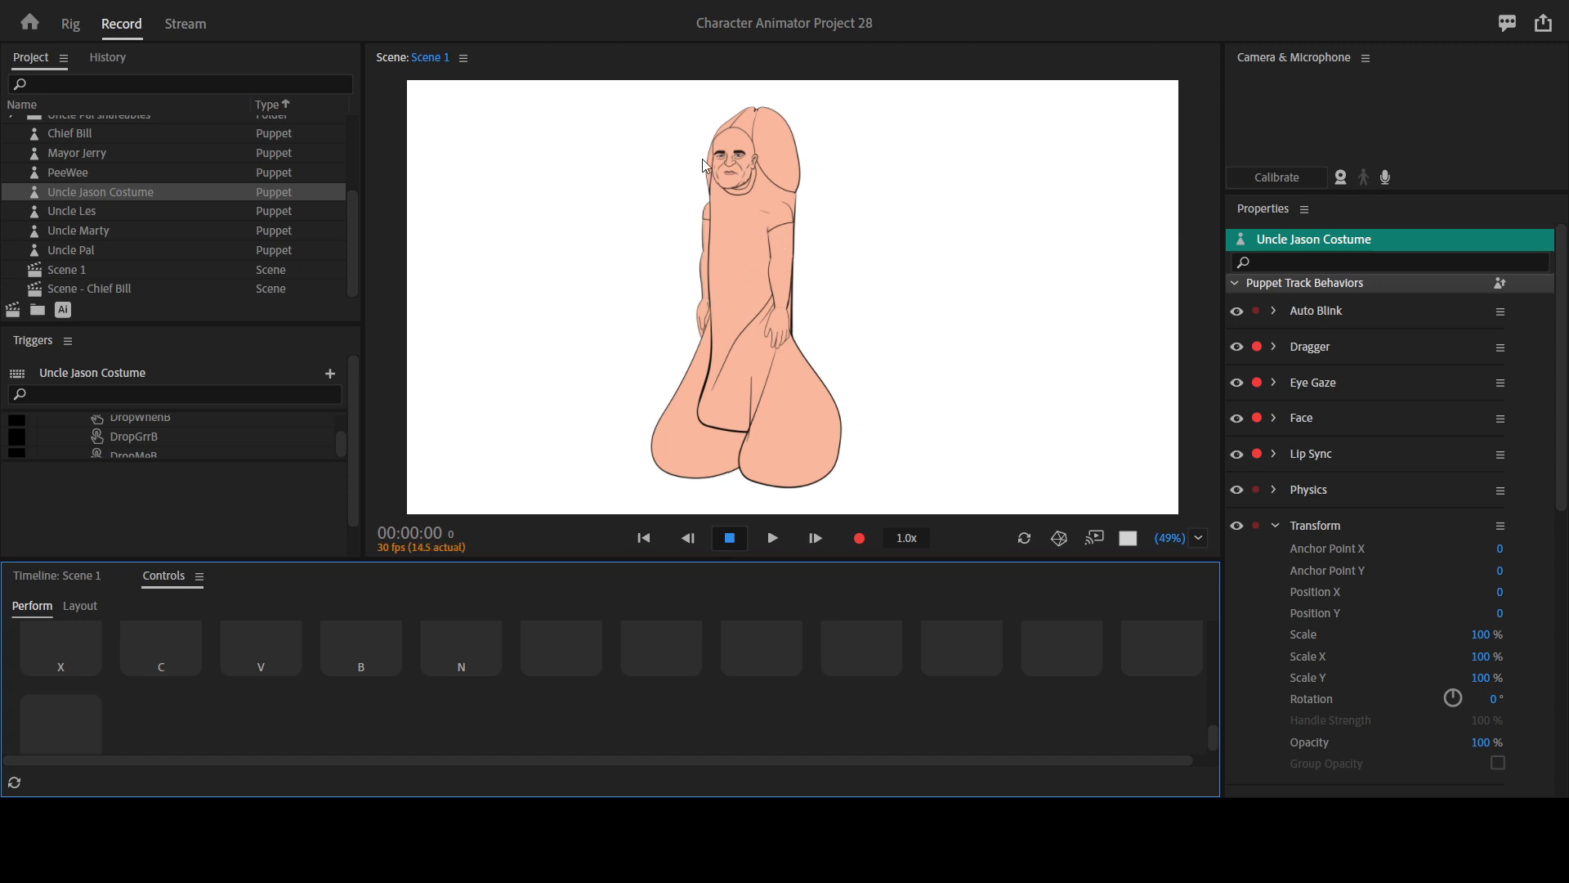
Browse the trigger controls from the individual arm poses to the blank and lettered two-arm gesture triggers.
scroll(330, 684, "up", 5)
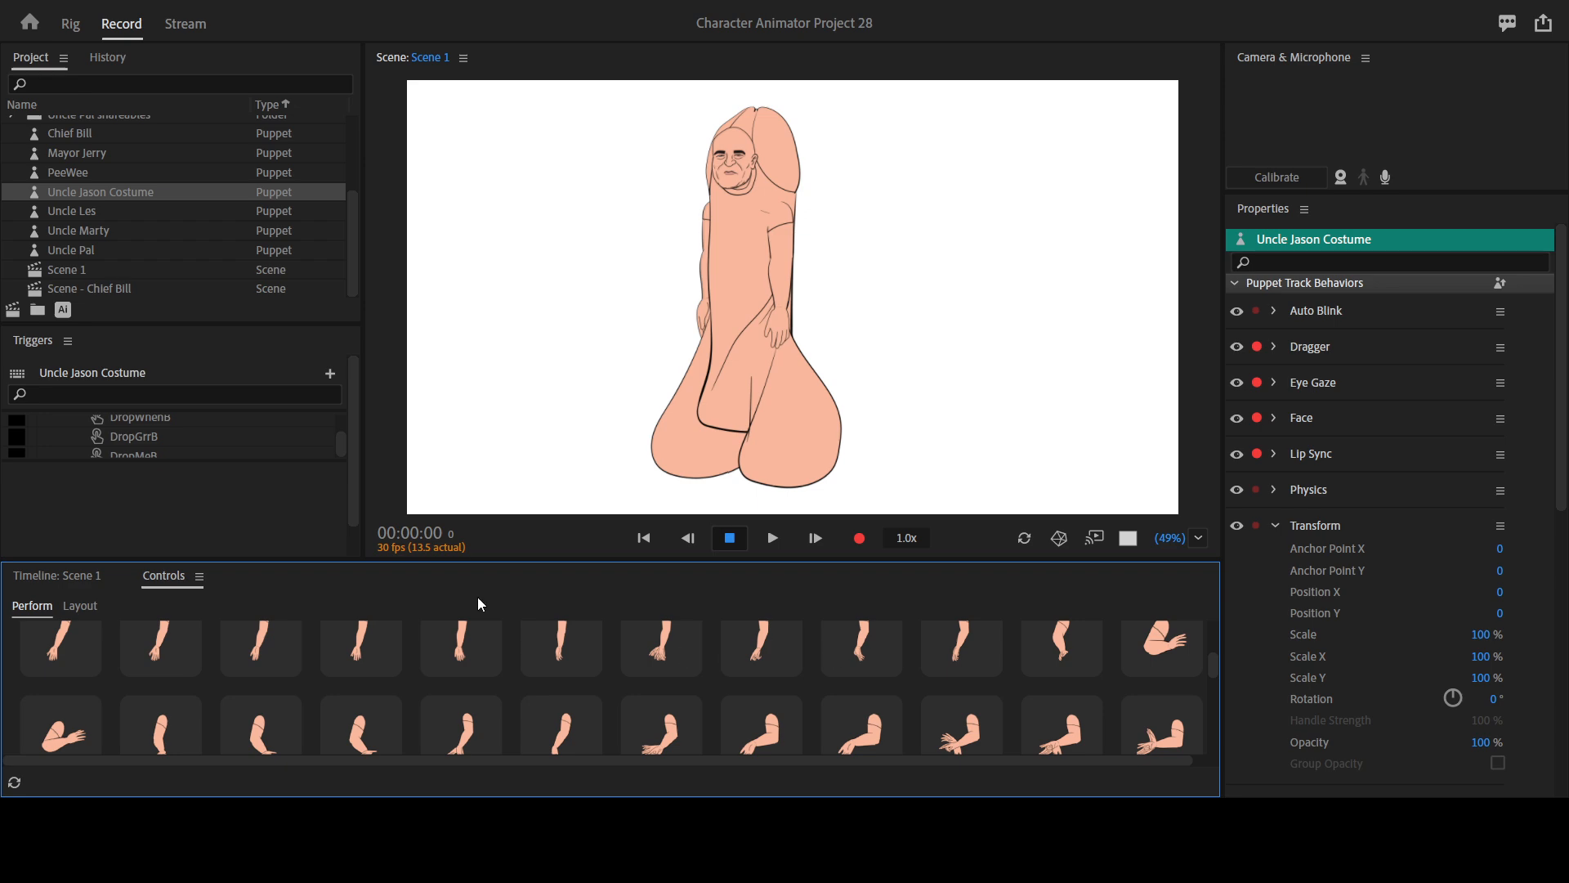
scroll(331, 658, "down", 5)
scroll(368, 664, "down", 3)
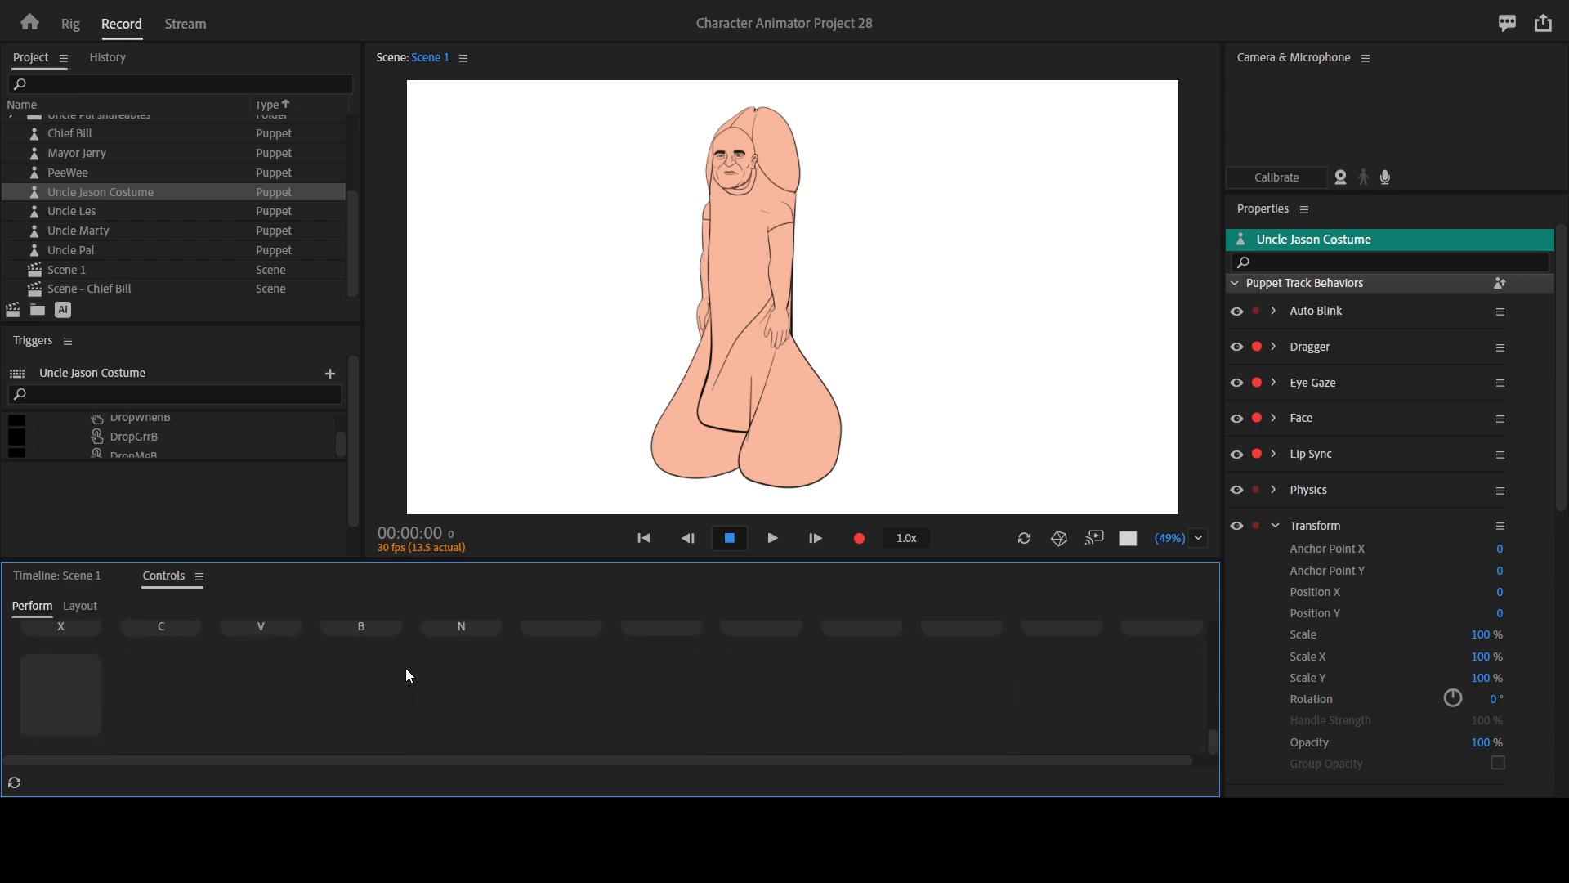
scroll(573, 684, "up", 3)
scroll(367, 703, "up", 3)
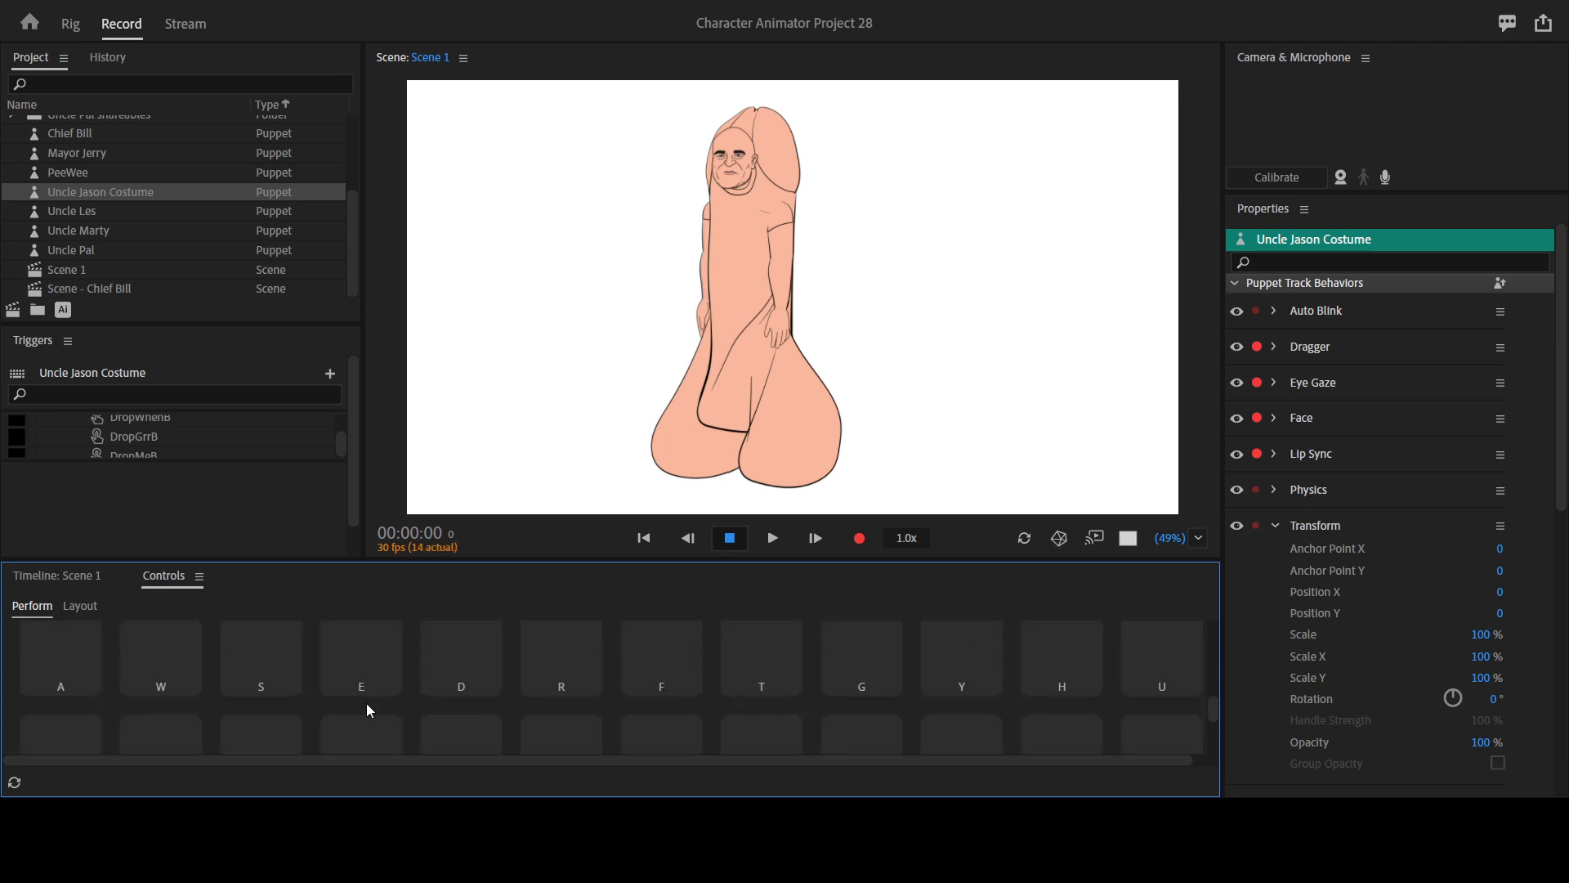
scroll(347, 695, "down", 1)
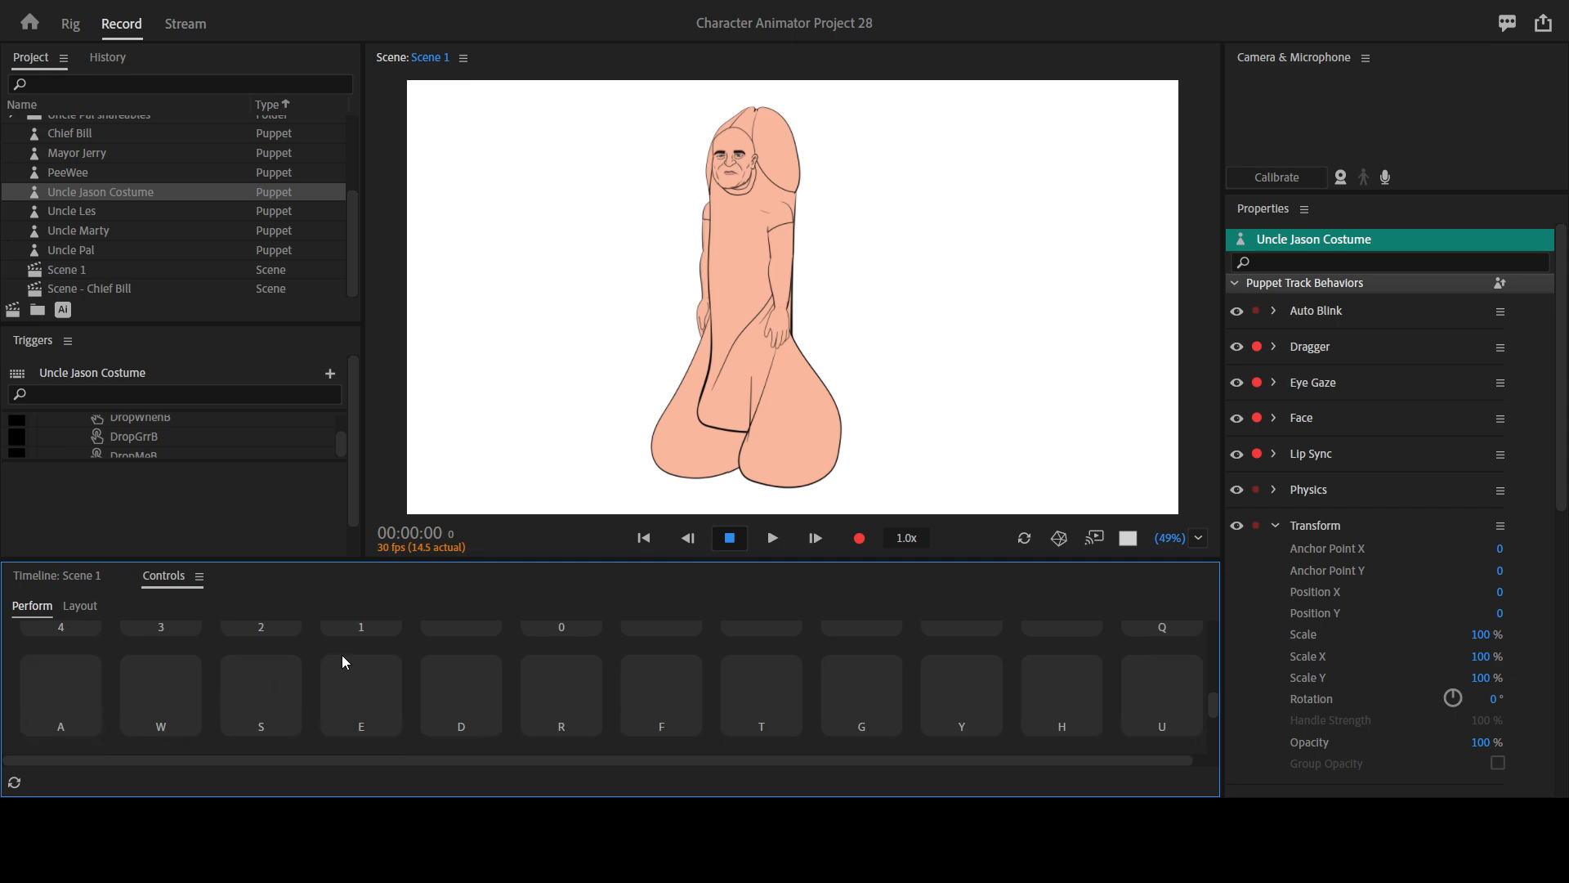
scroll(342, 655, "down", 1)
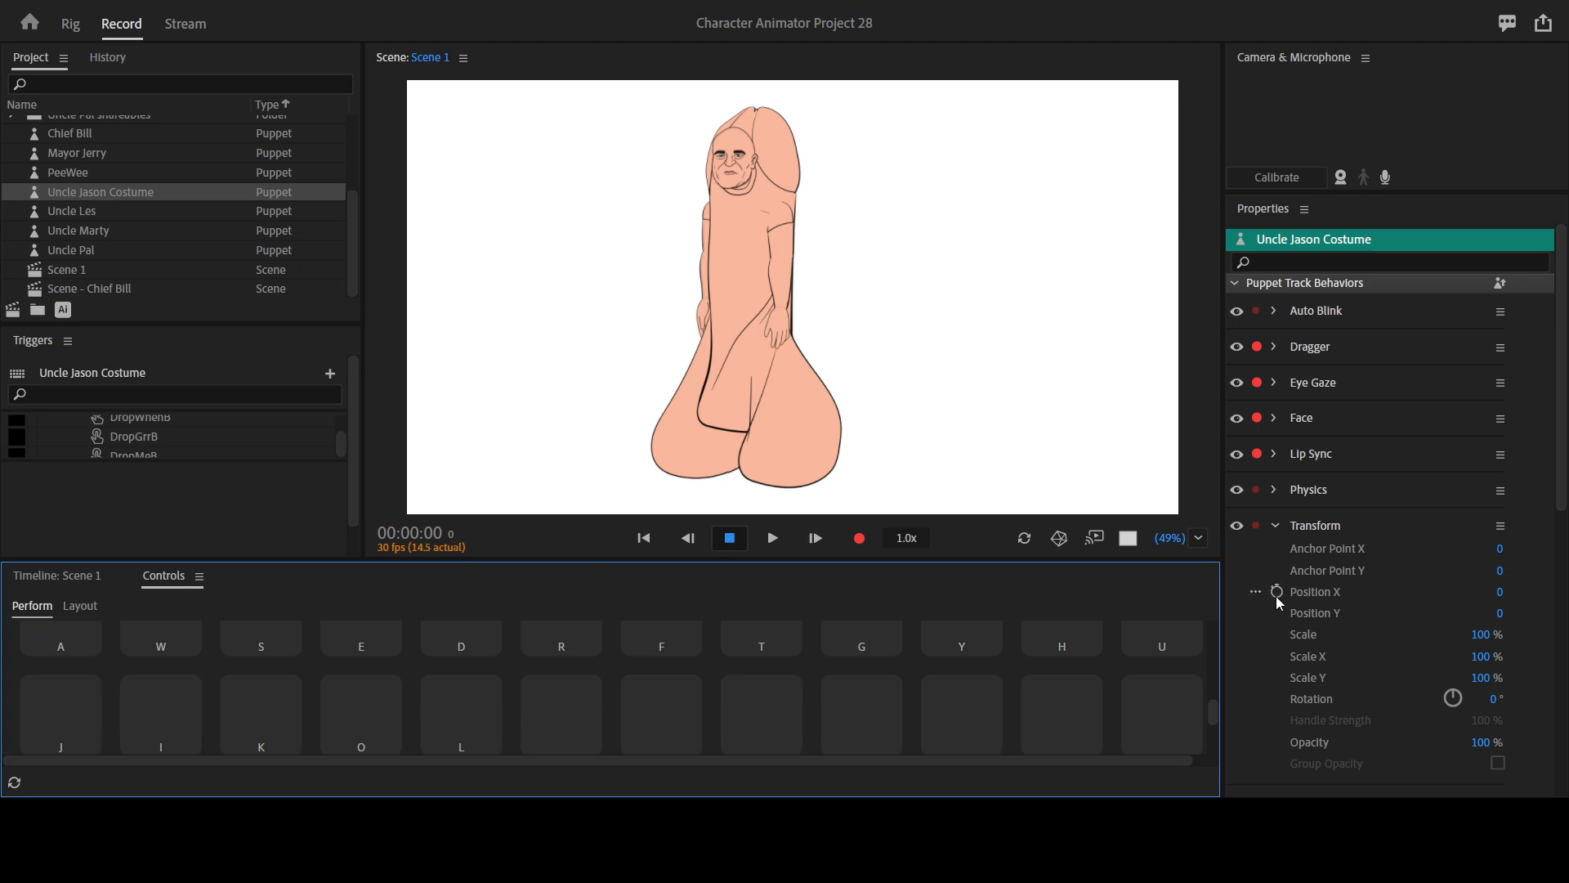
Bring up the Replays list in the puppet's properties and select the Point replay to show its settings.
scroll(1284, 573, "down", 10)
scroll(1294, 551, "down", 1)
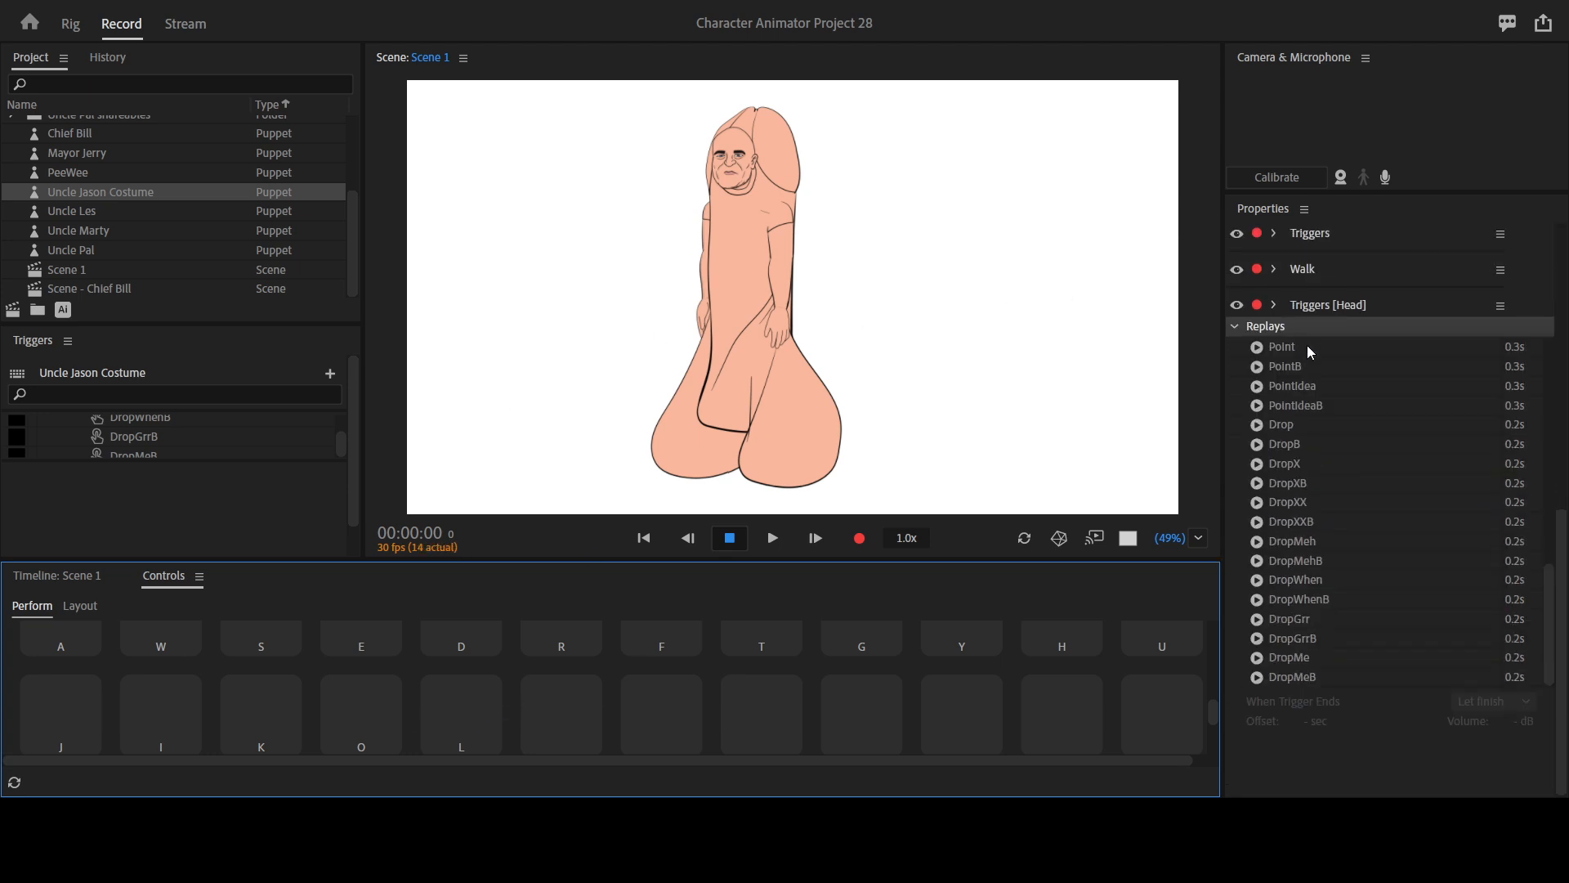
left_click(1307, 347)
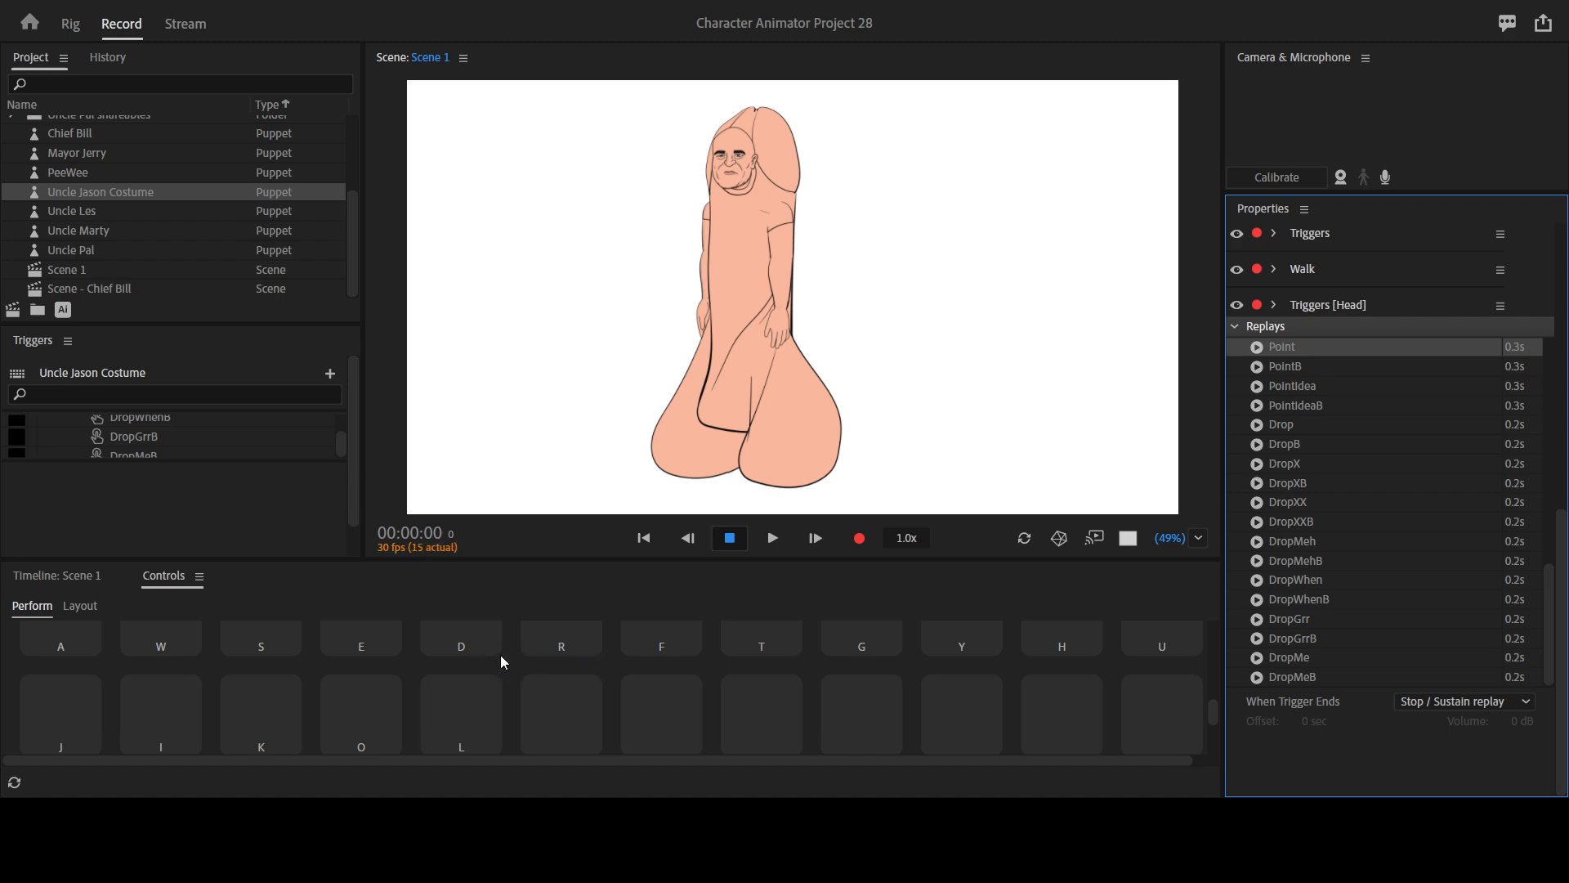
Preview the gesture that bends only the near arm across the body, triggering and releasing it repeatedly.
left_click(589, 708)
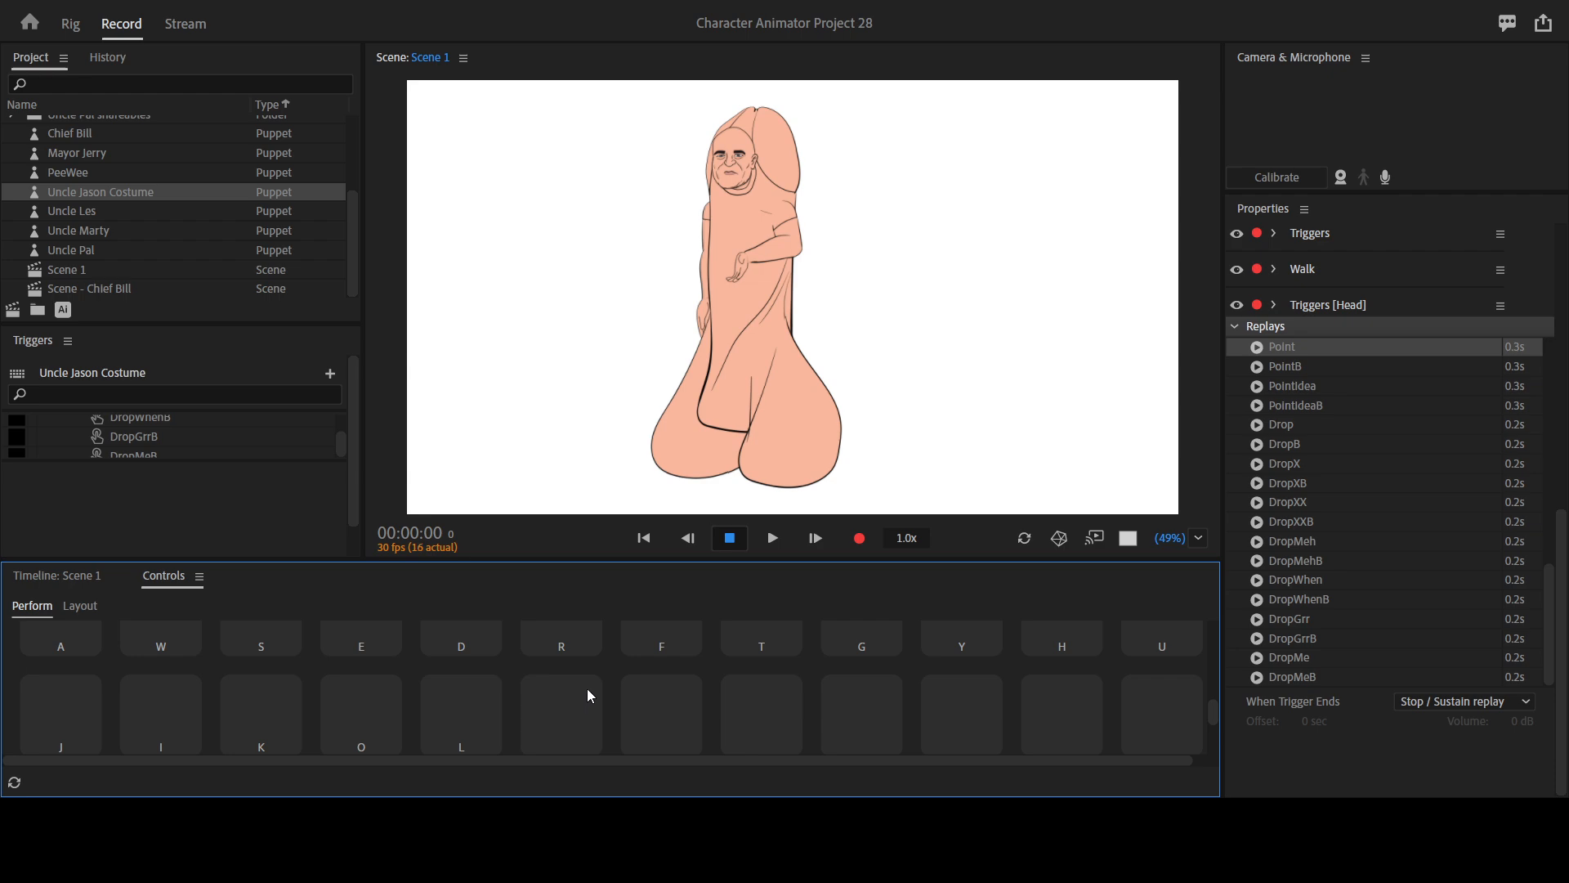
left_click(559, 724)
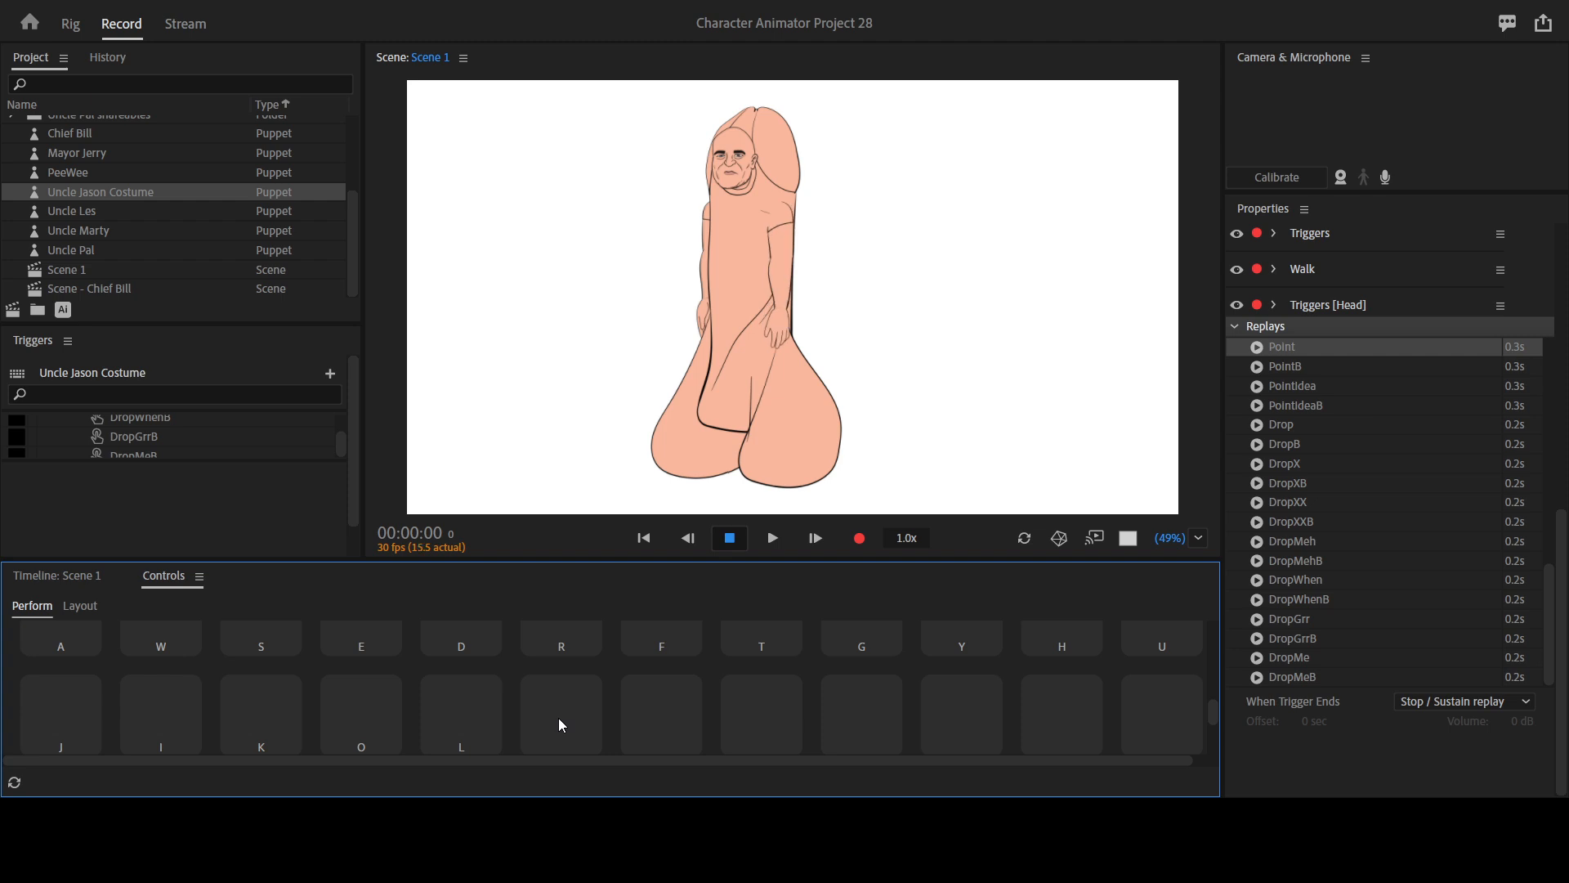
left_click(560, 725)
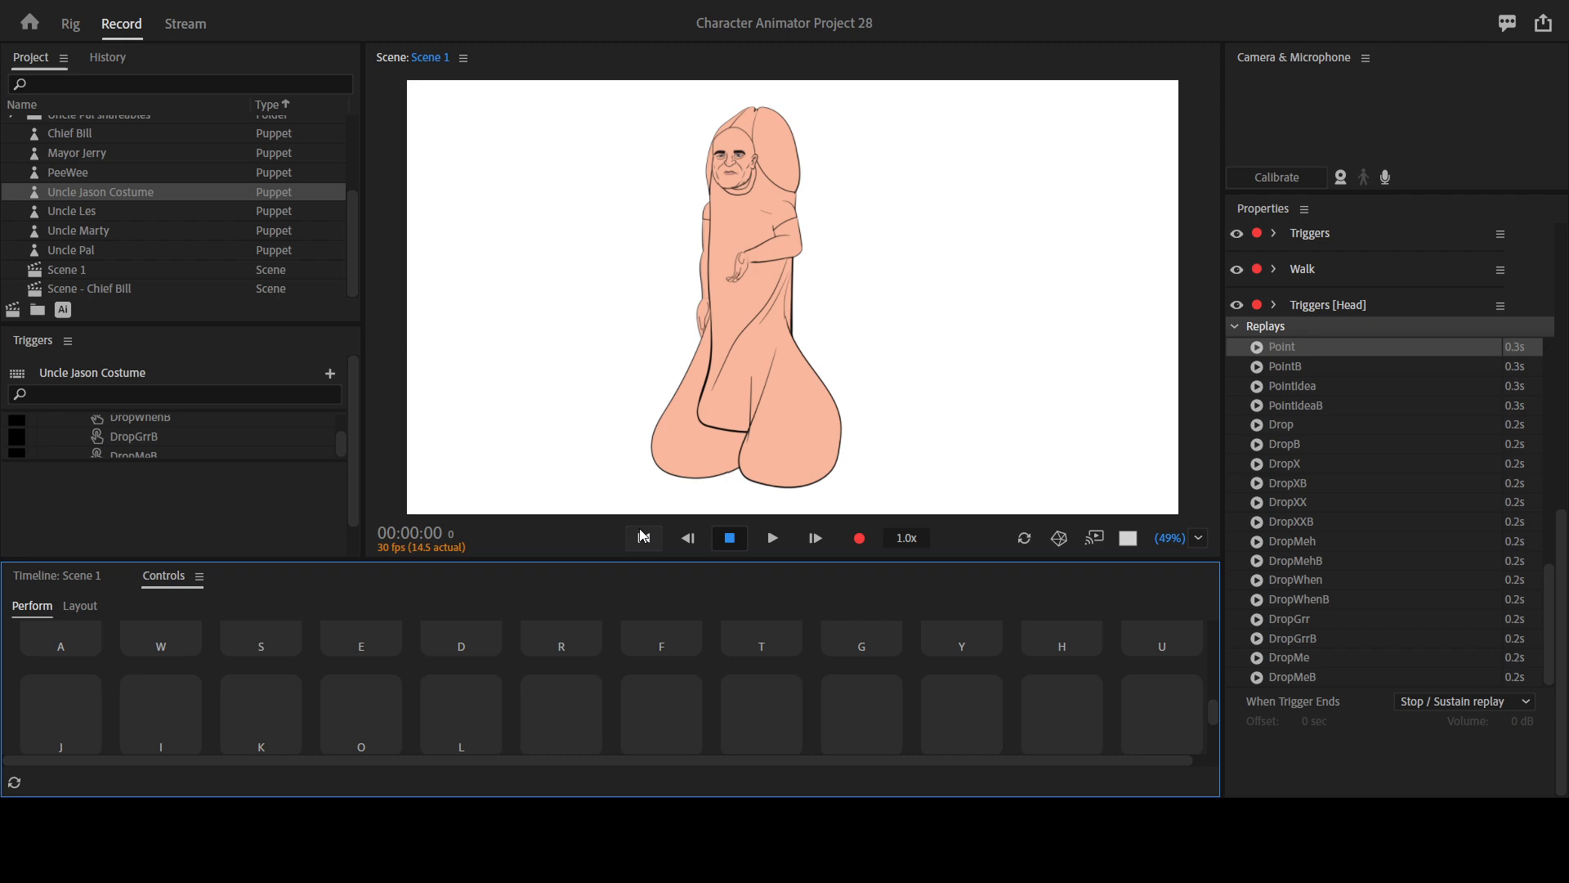
key("d")
key("d")
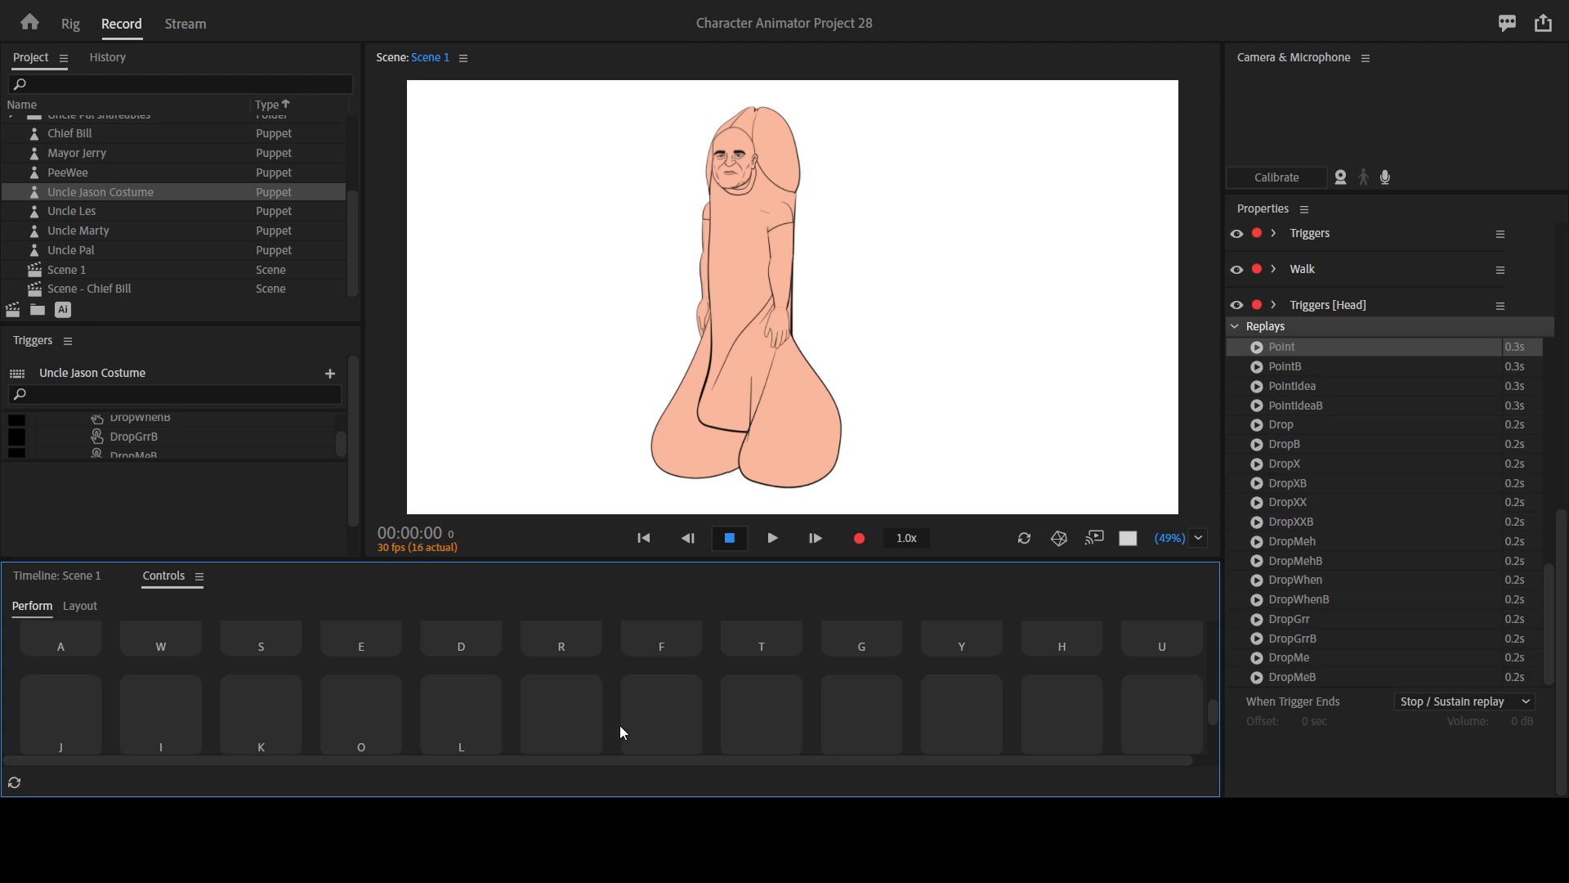
Preview the outstretched far arm and the two-arm open-palm gesture, releasing the arms to play the Drop replay.
key("g")
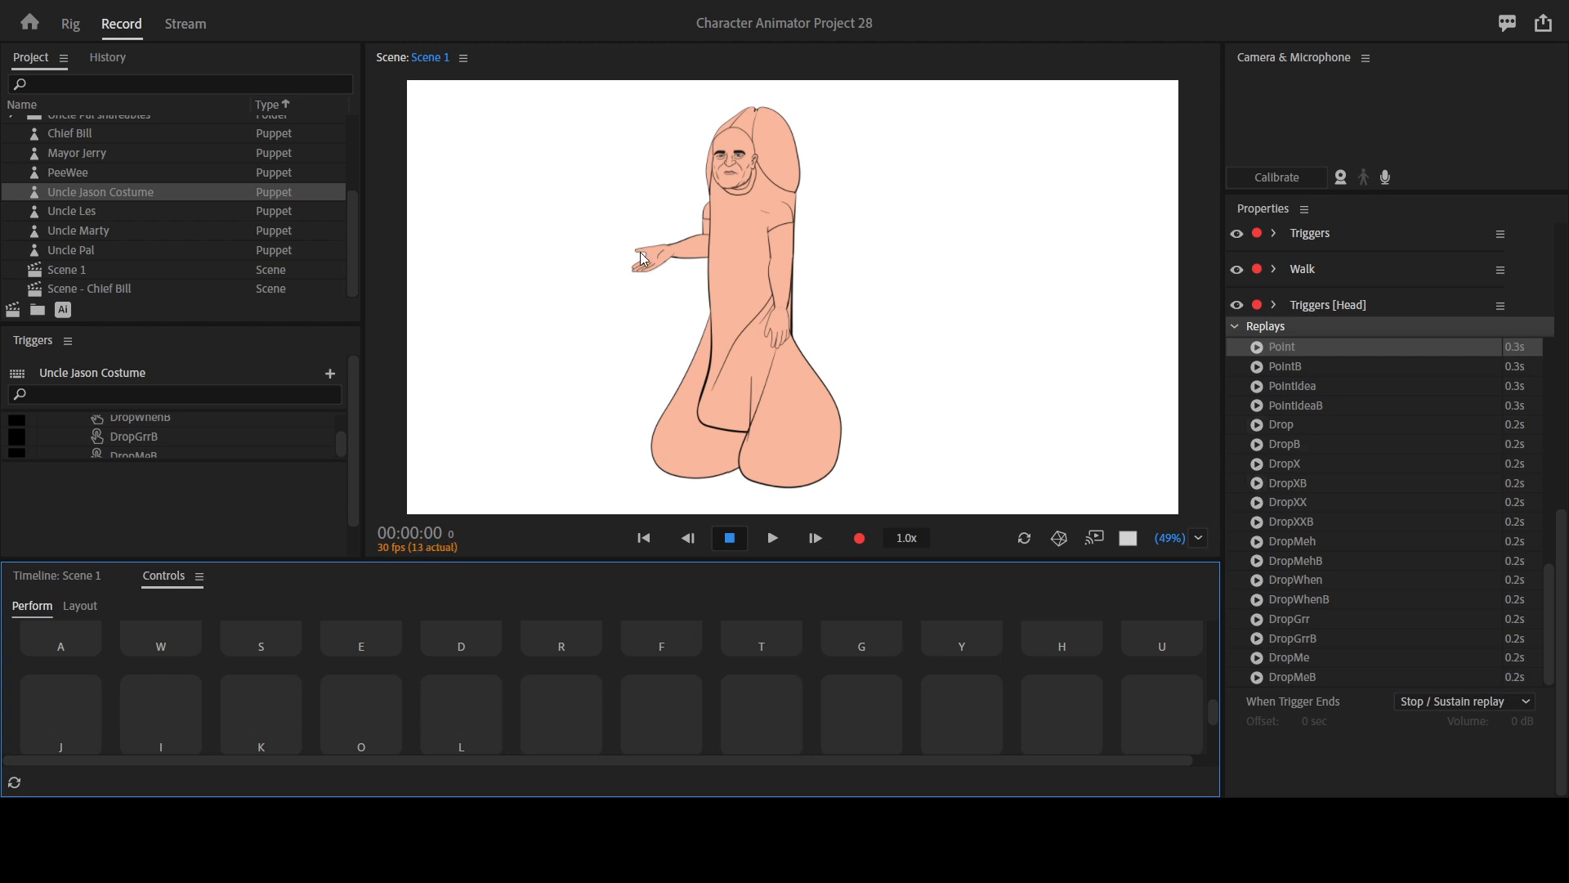
left_click(550, 695)
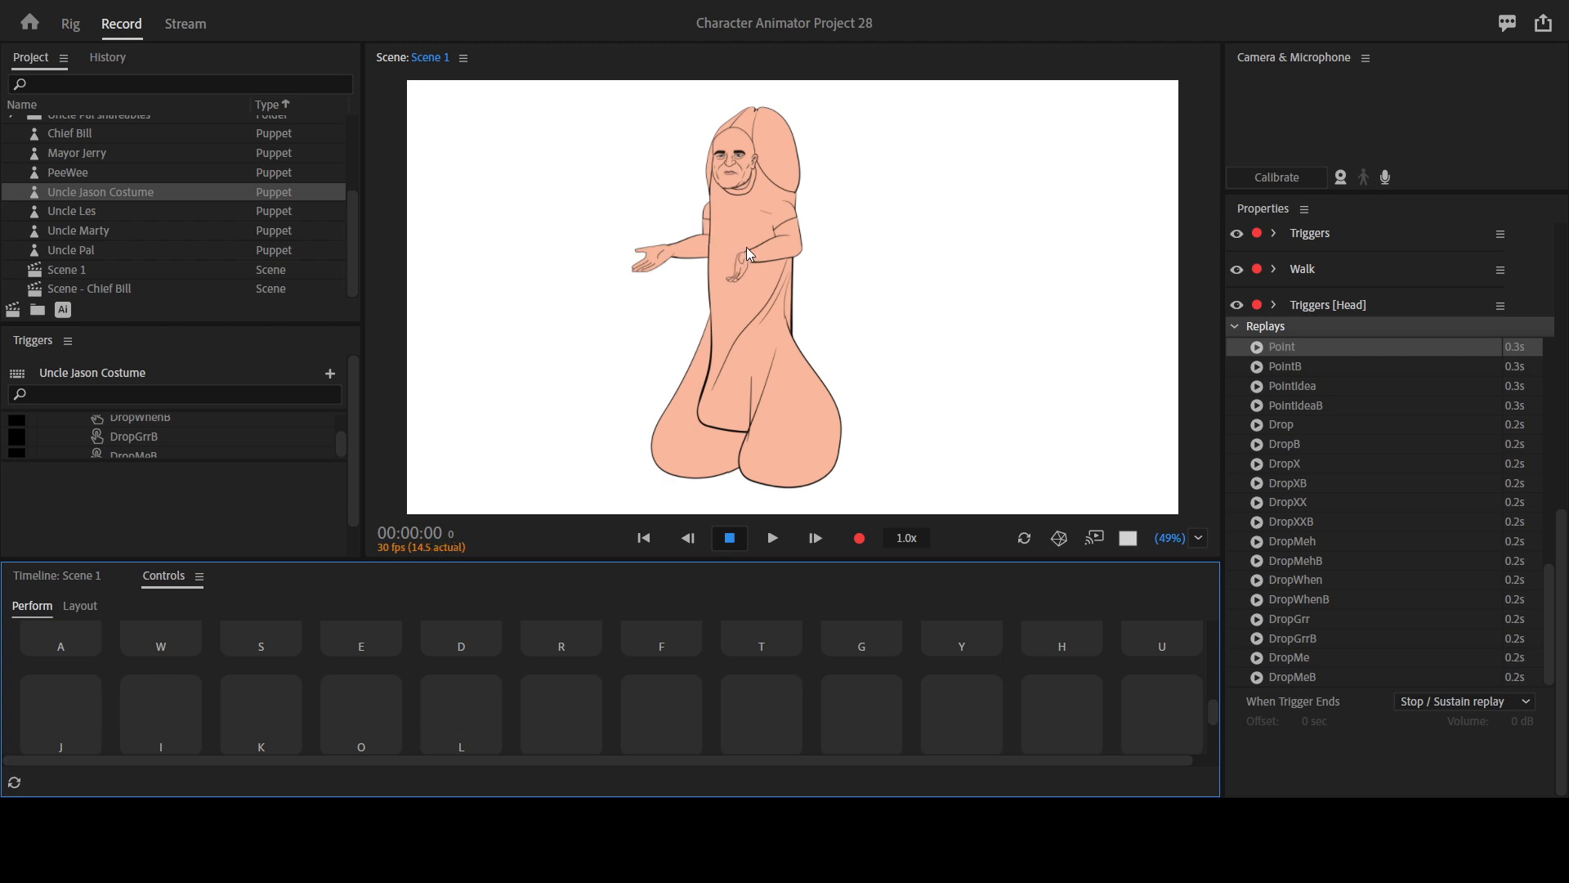
key("a")
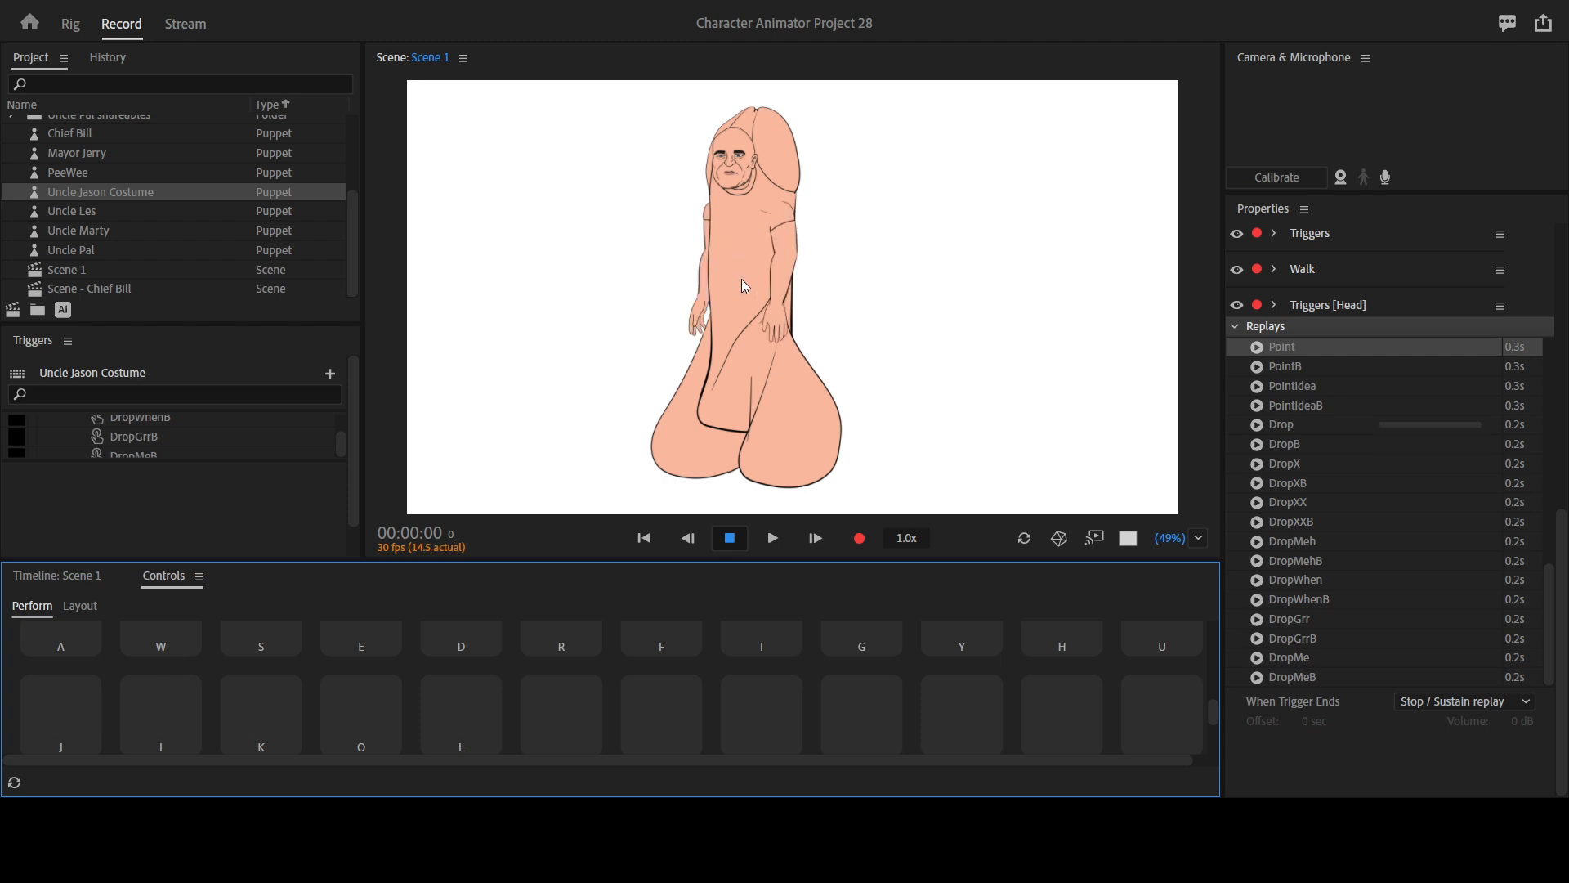
key("a")
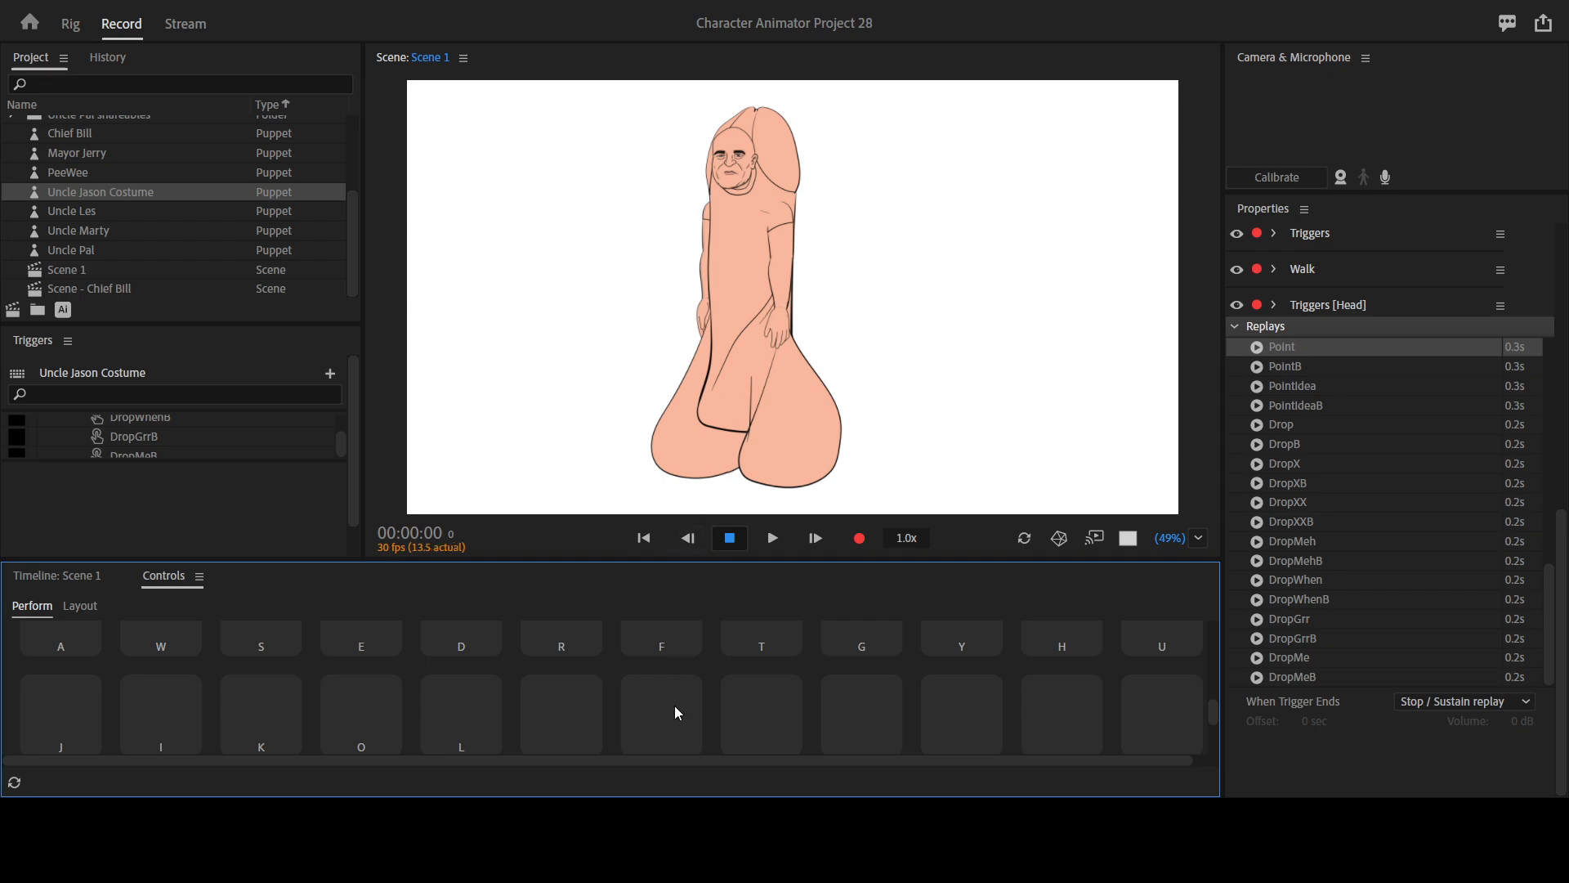
Preview the two-arm gesture with clenched fists held at the puppet's sides, and release it.
left_click(766, 708)
left_click(636, 714)
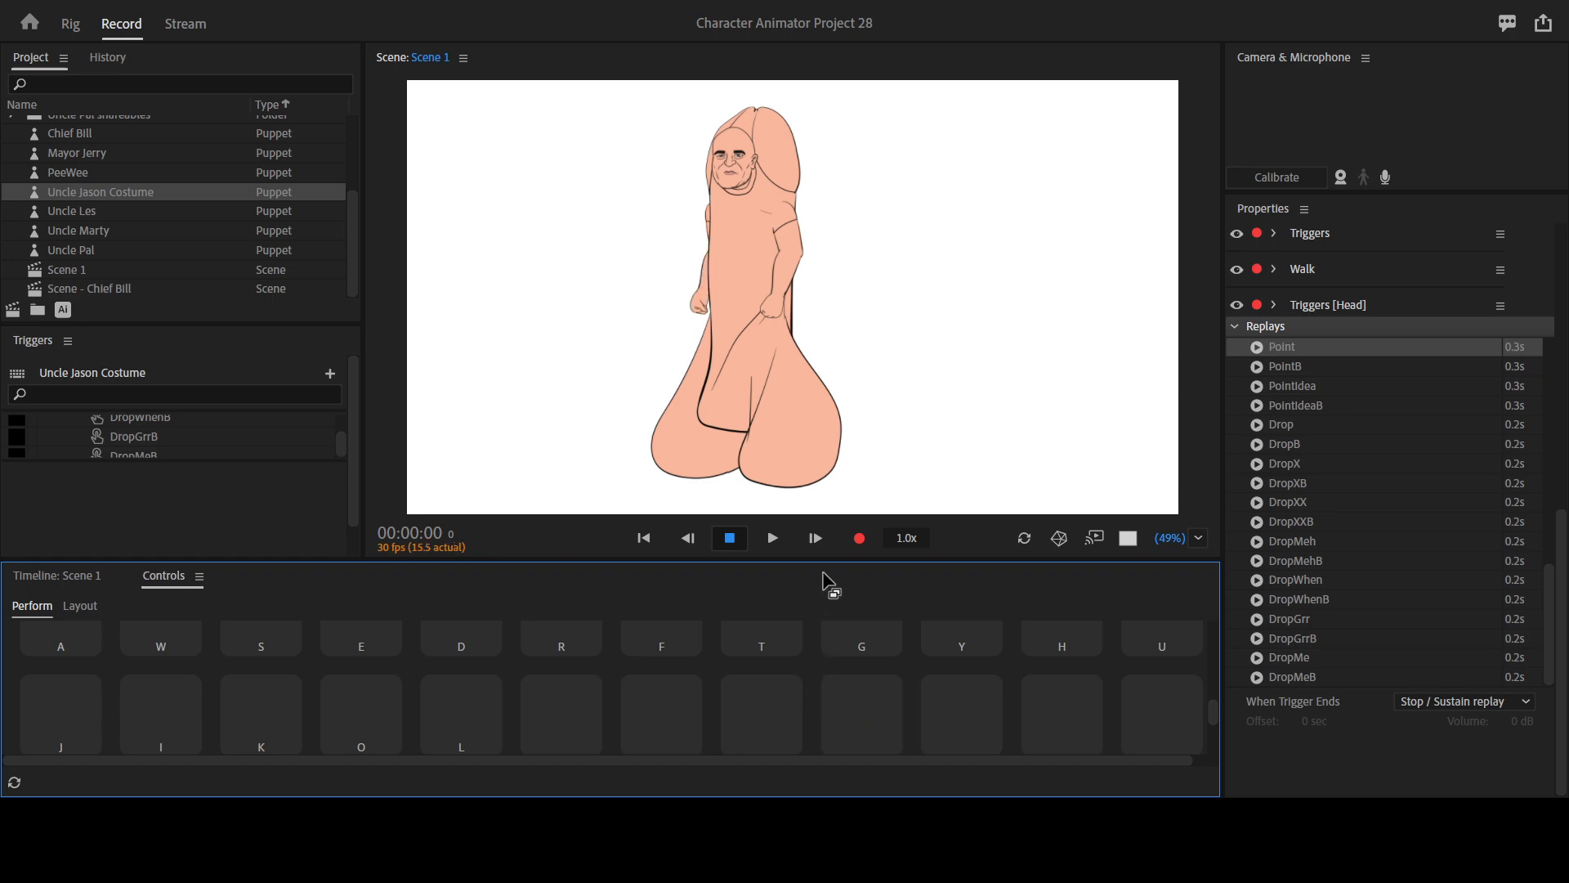
key("d")
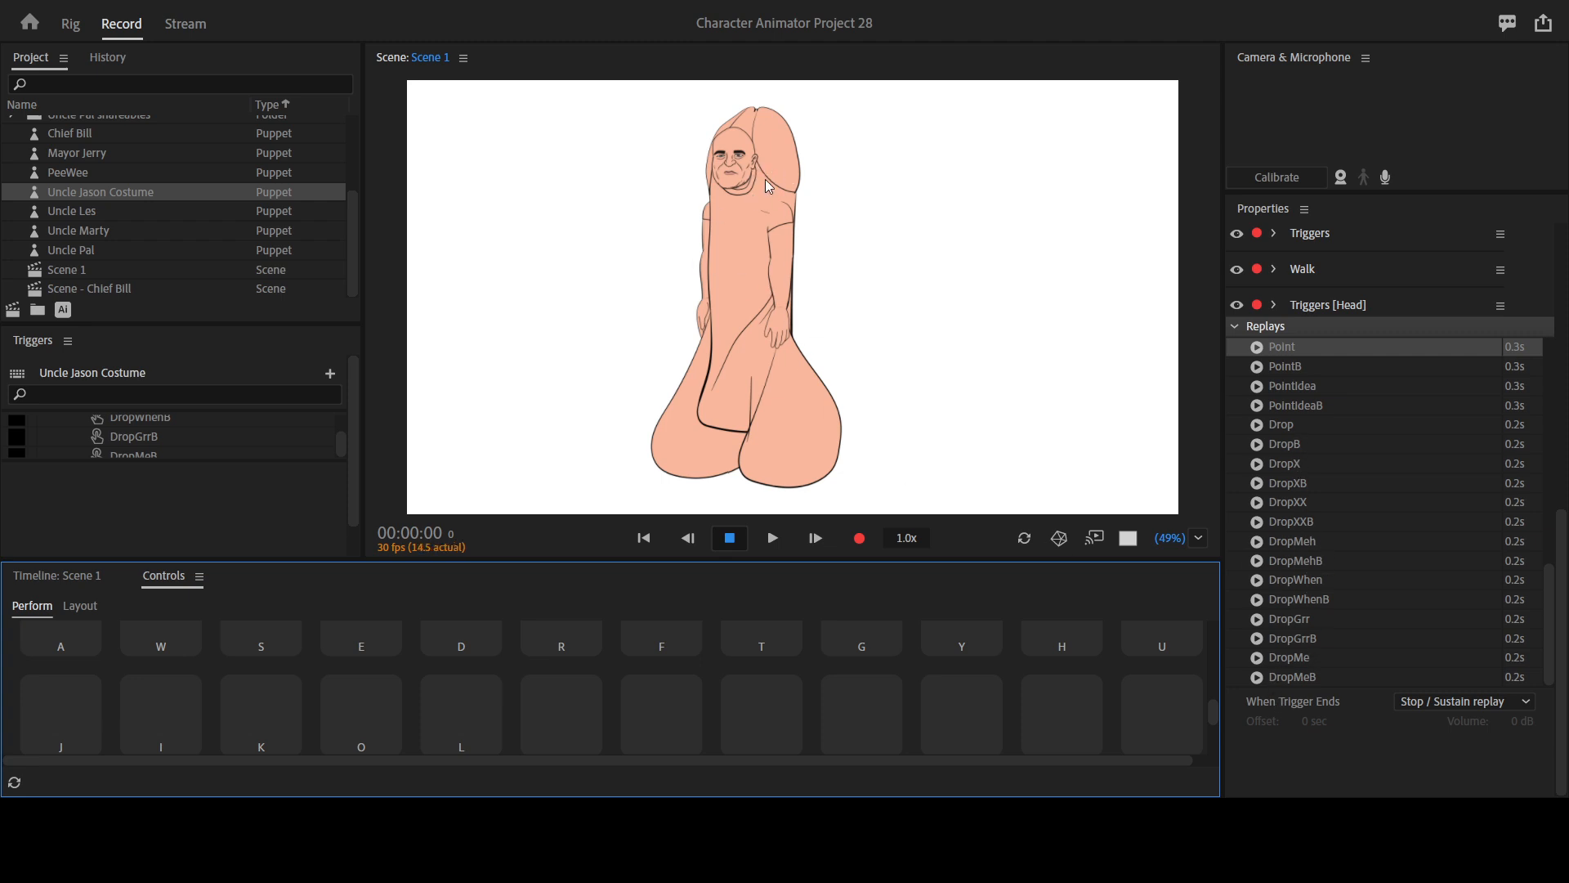
Preview the raised-palm gesture with the near arm alone and with both arms together.
scroll(912, 651, "down", 1)
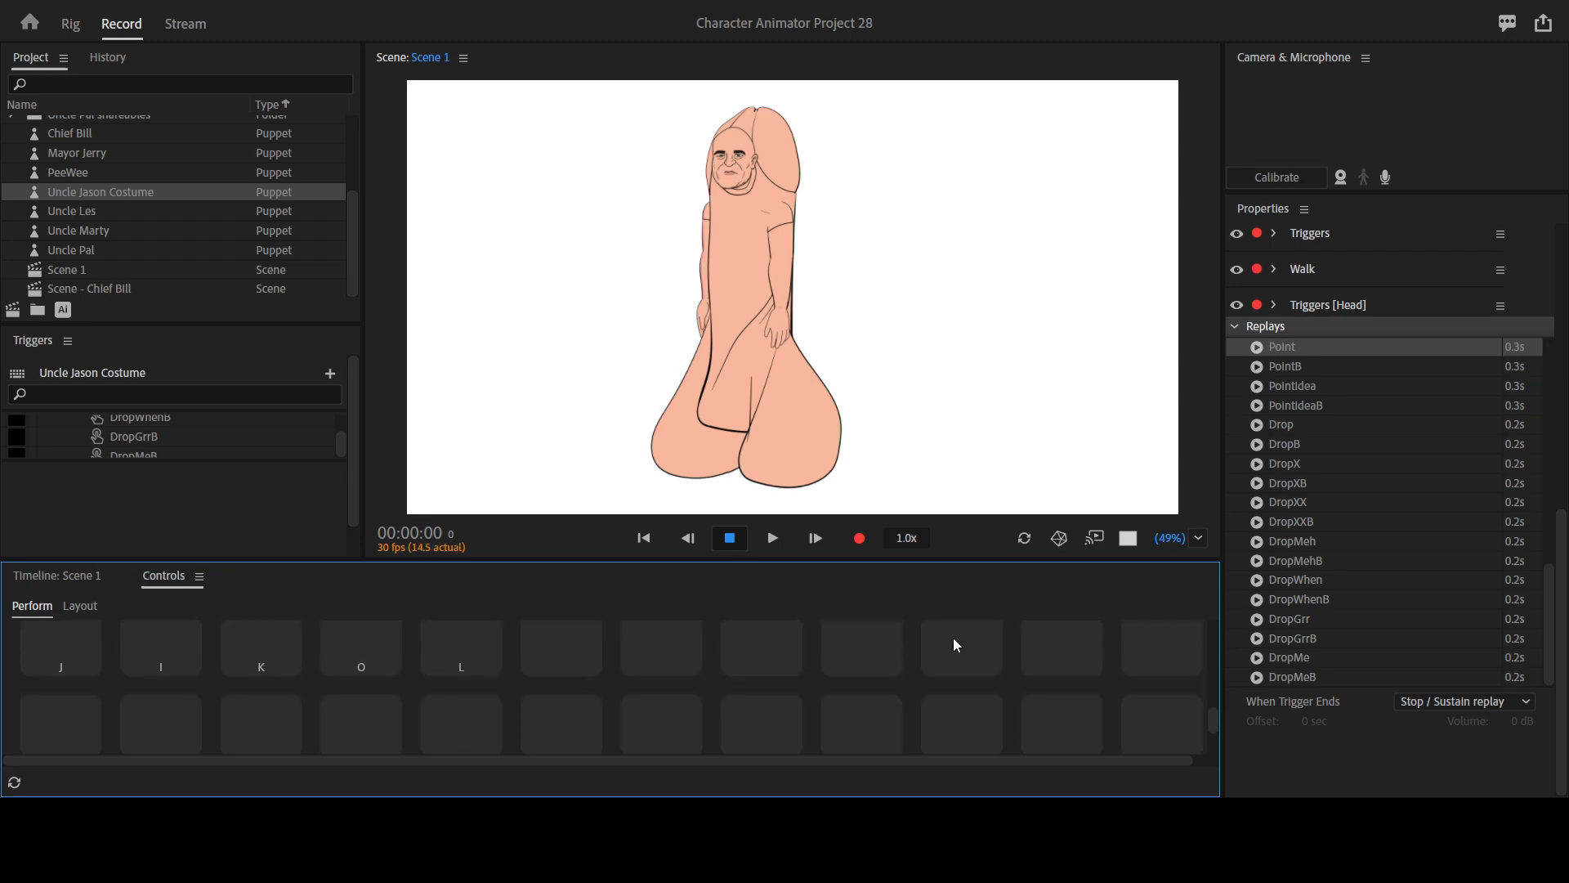
key("i")
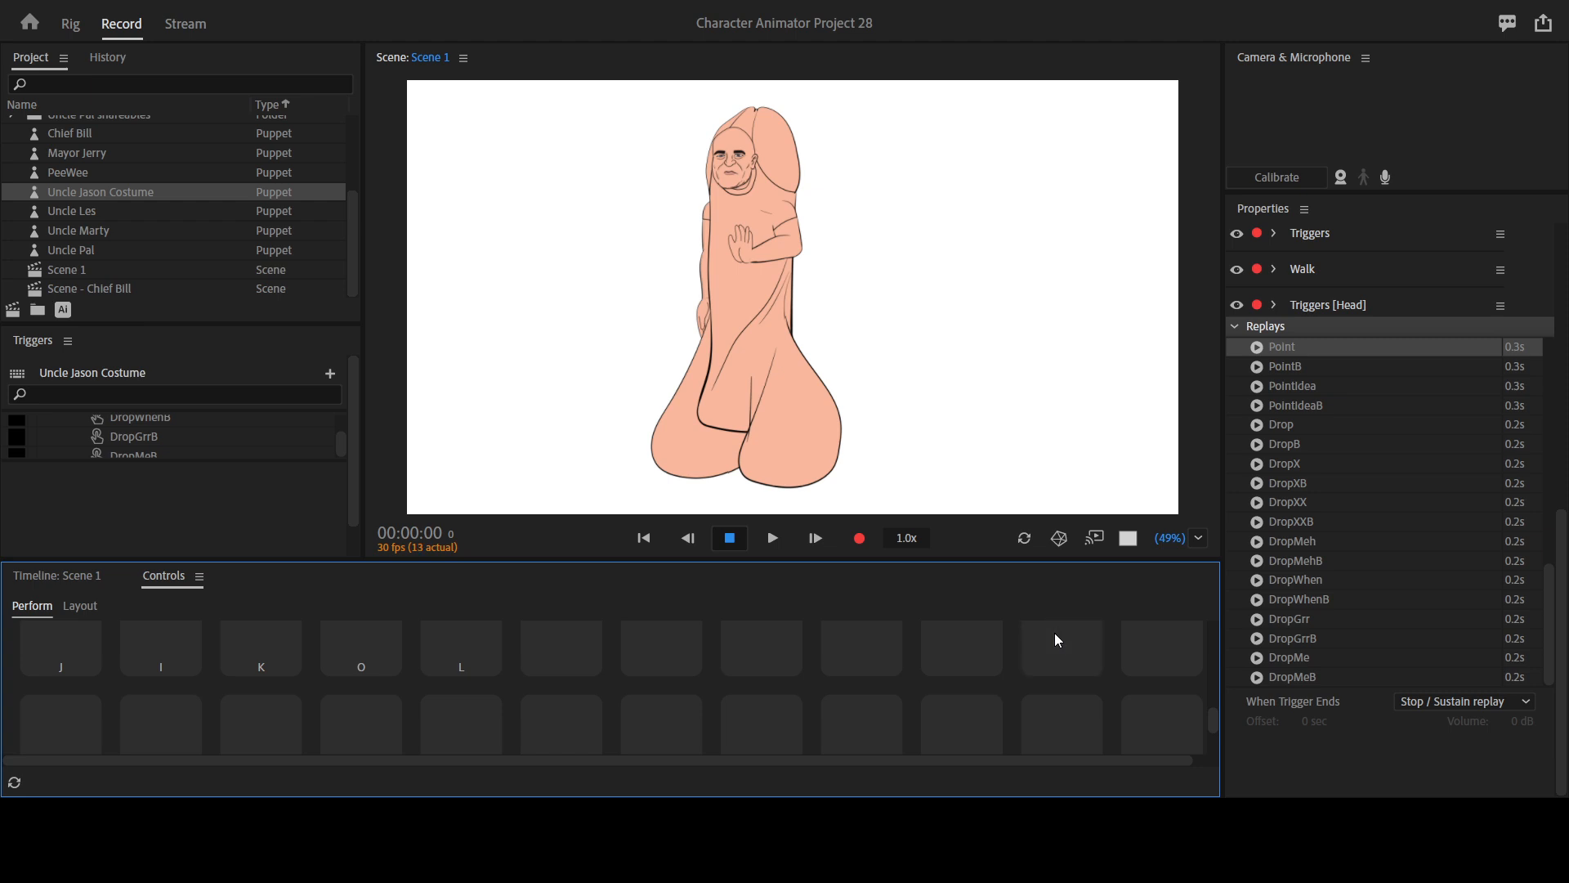
key("k")
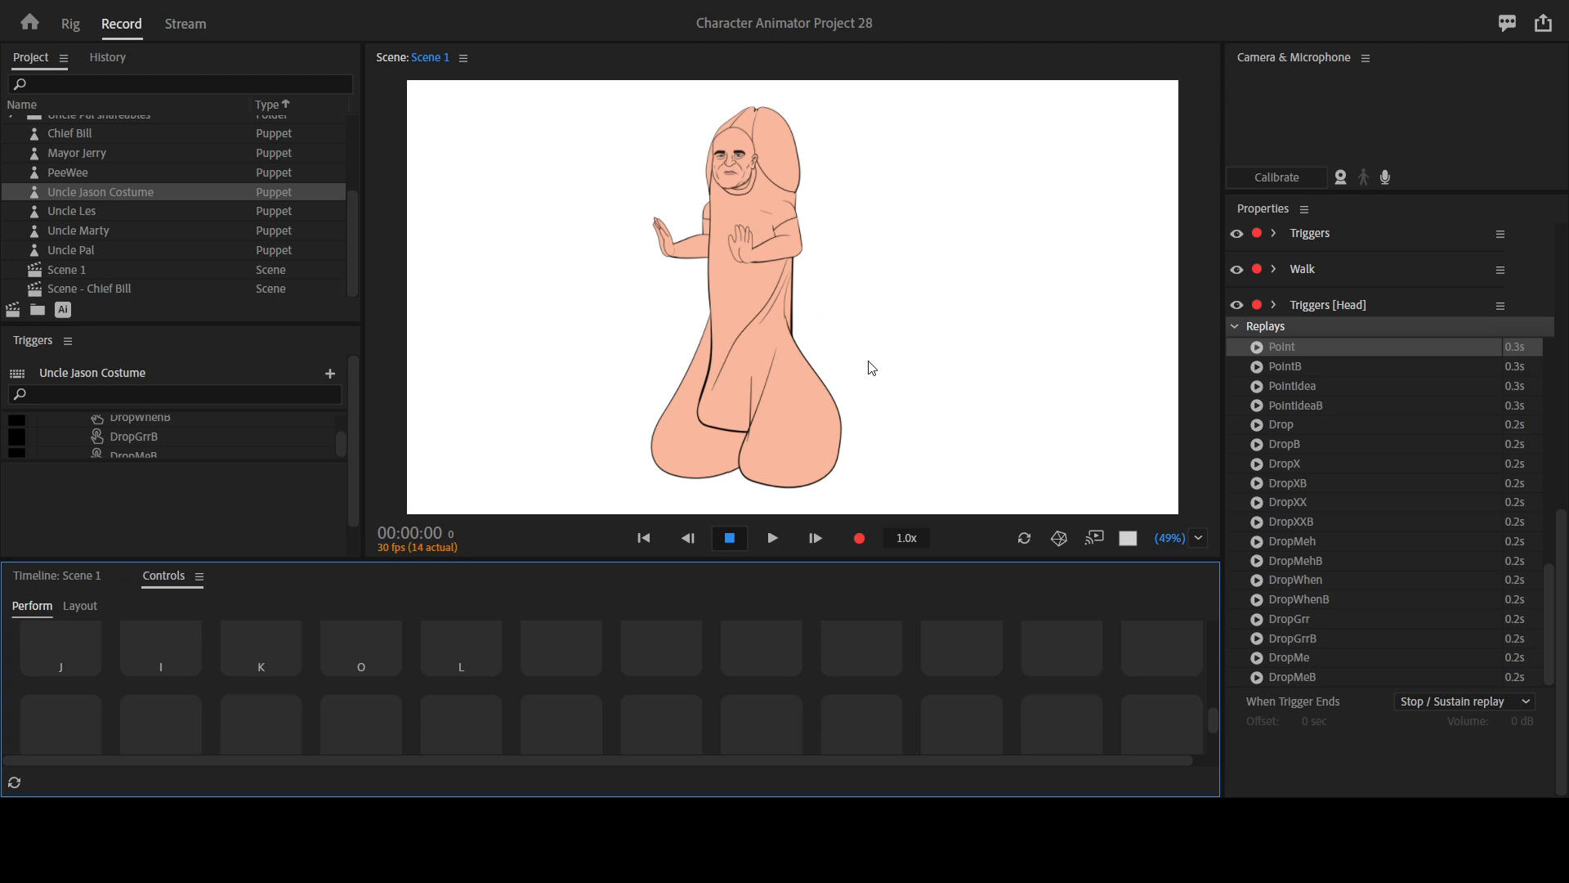
left_click(846, 109)
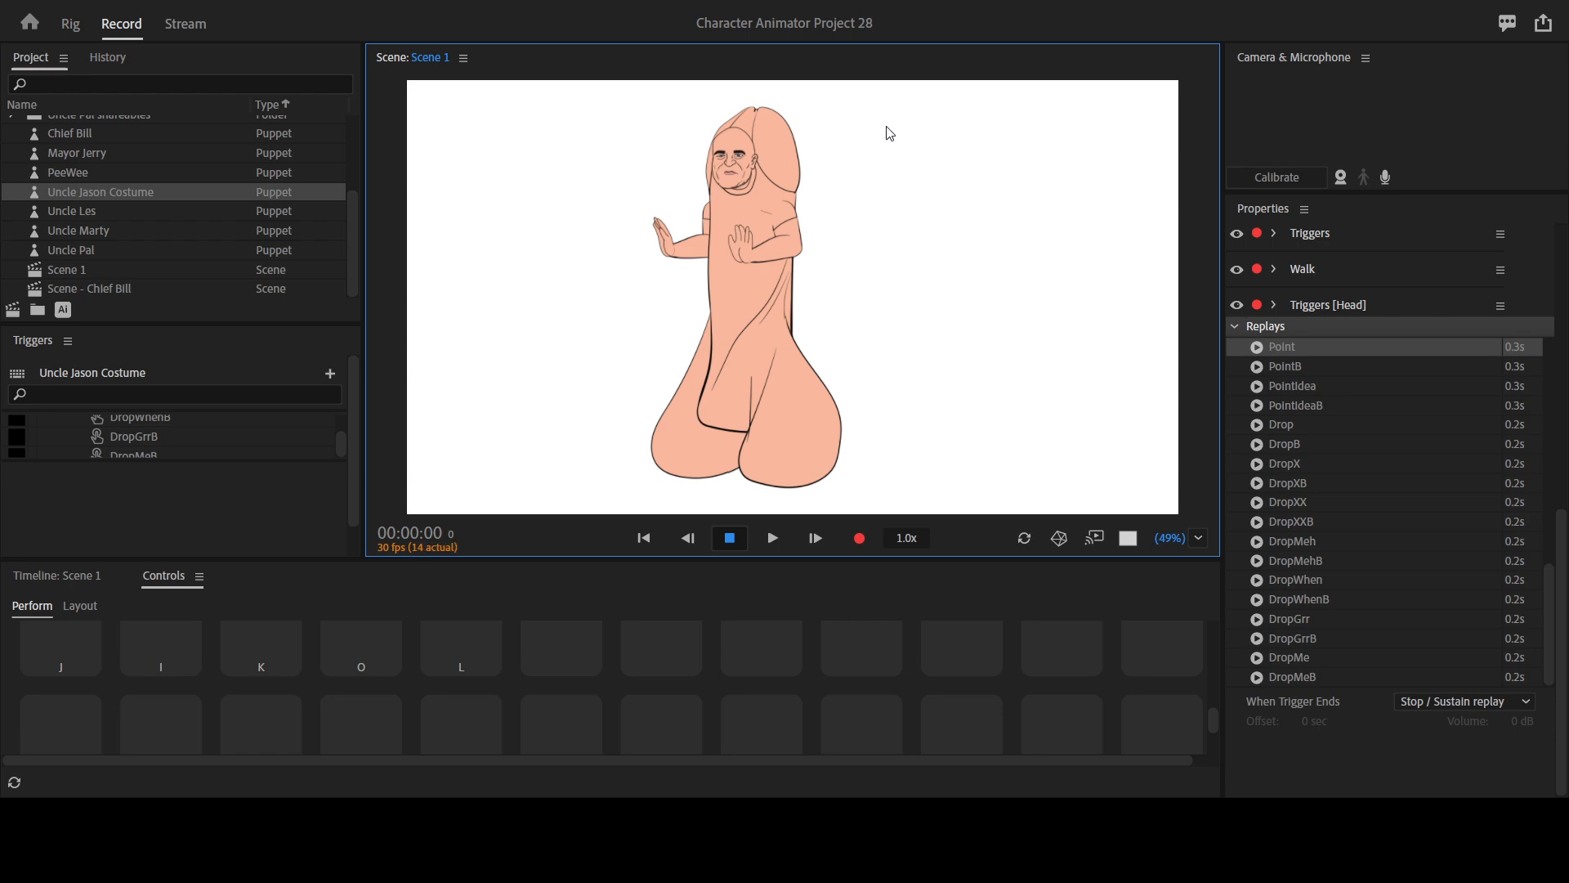